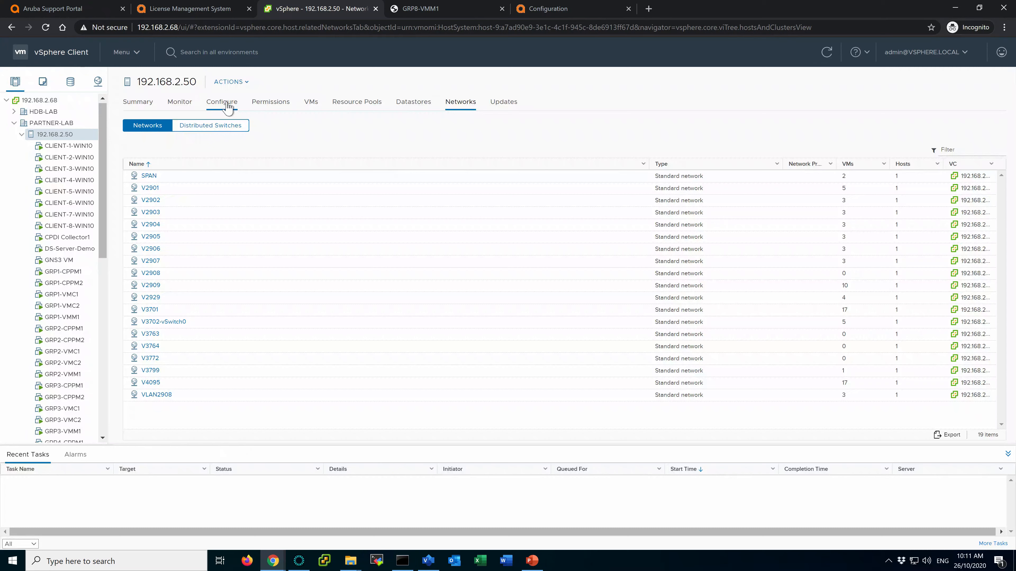
Step: Open the virtual switches configuration of host 192.168.2.50
{"action": "left_click", "coordinate": [224, 102]}
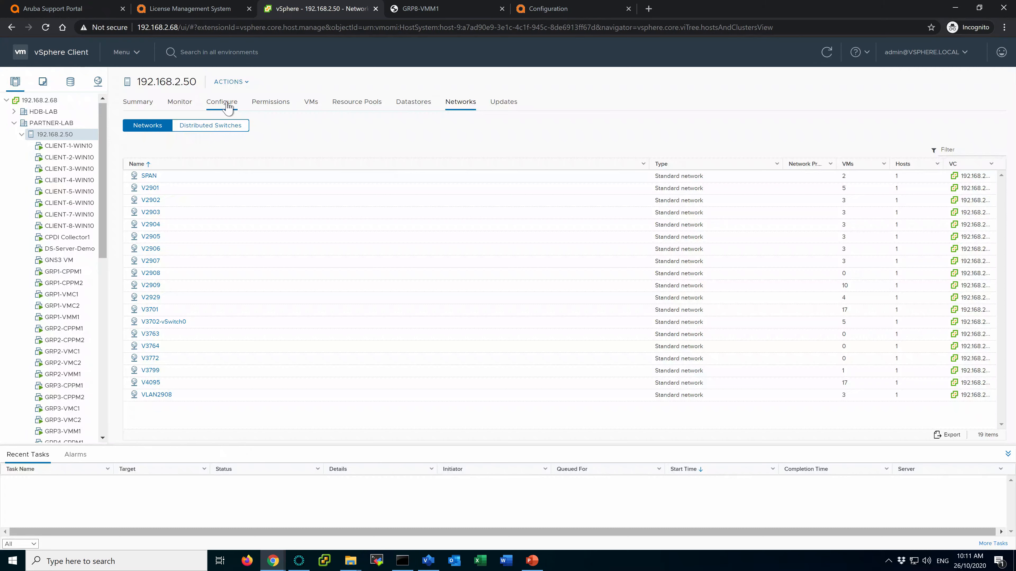
{"action": "left_click", "coordinate": [173, 206]}
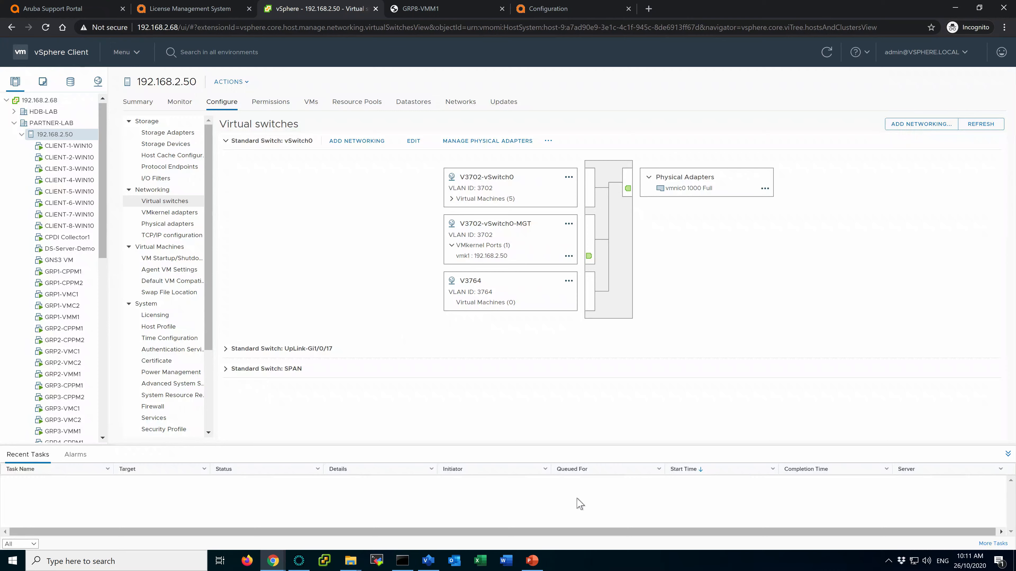
Step: Switch to the PowerPoint lab deck and examine the VMC connections on the Logical Network Diagram slide
{"action": "left_click", "coordinate": [532, 560]}
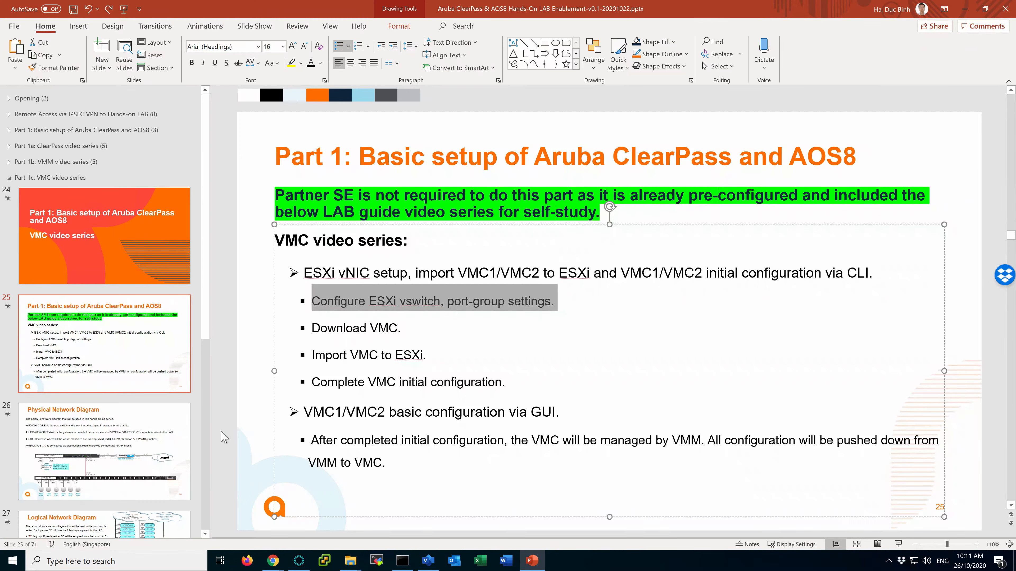
{"action": "left_click", "coordinate": [104, 530]}
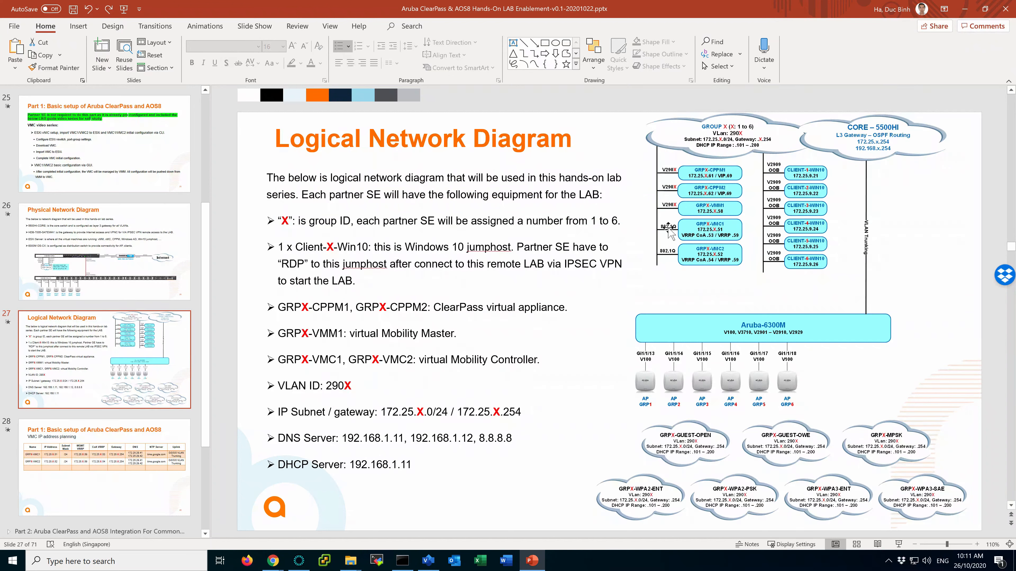
{"action": "left_click", "coordinate": [667, 231]}
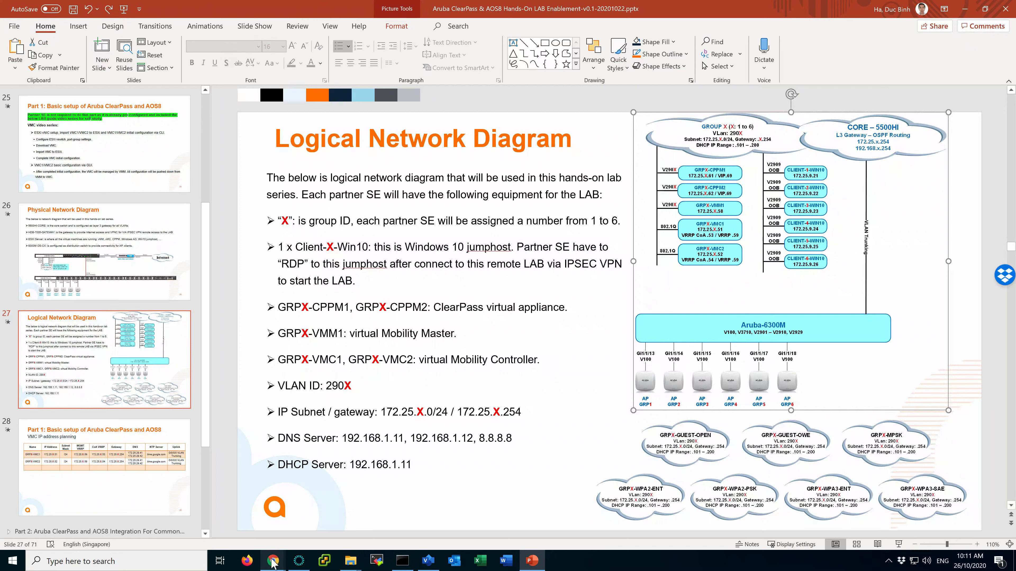
Step: Switch back to vSphere and start adding a virtual machine port group on the existing standard switch UpLink-Gi1/0/17
{"action": "mouse_move", "coordinate": [272, 563]}
{"action": "left_click", "coordinate": [316, 520]}
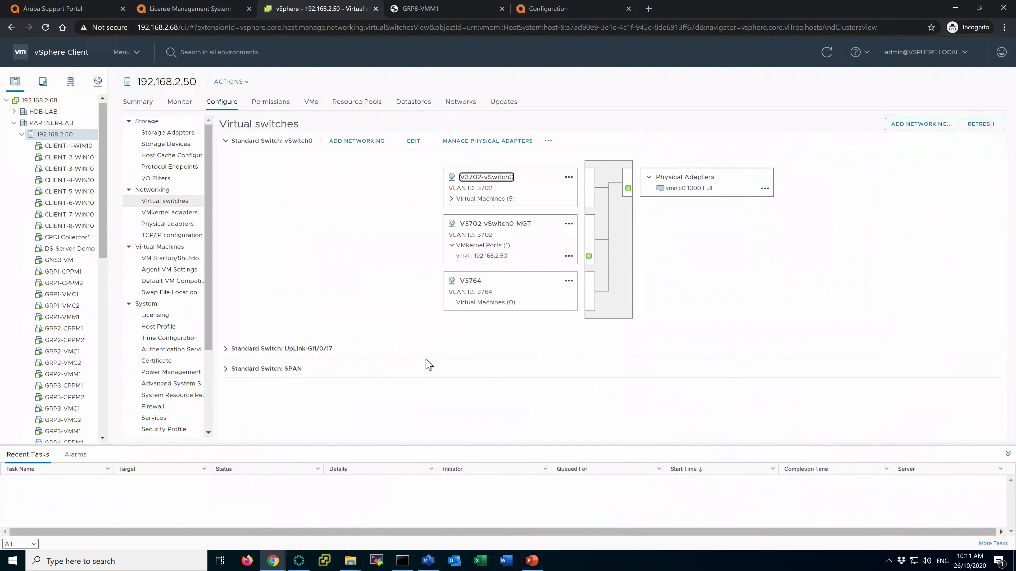
{"action": "left_click", "coordinate": [385, 296]}
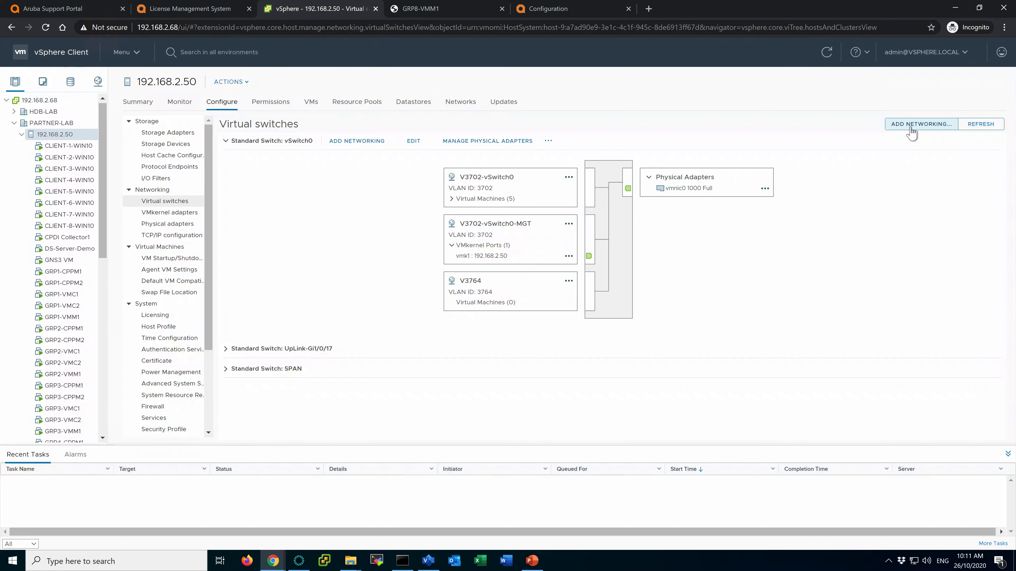
{"action": "left_click", "coordinate": [921, 125]}
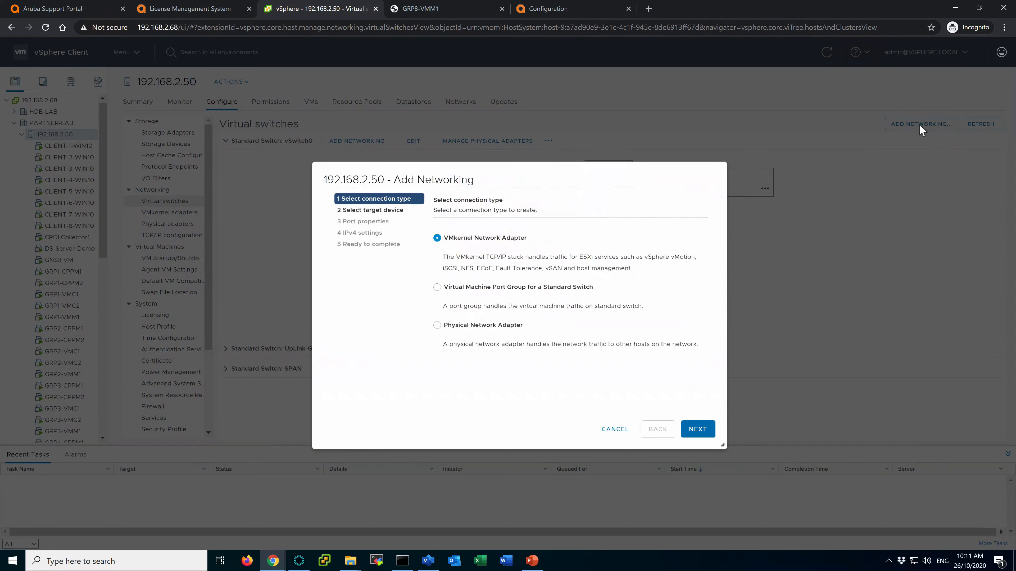
{"action": "left_click", "coordinate": [438, 288]}
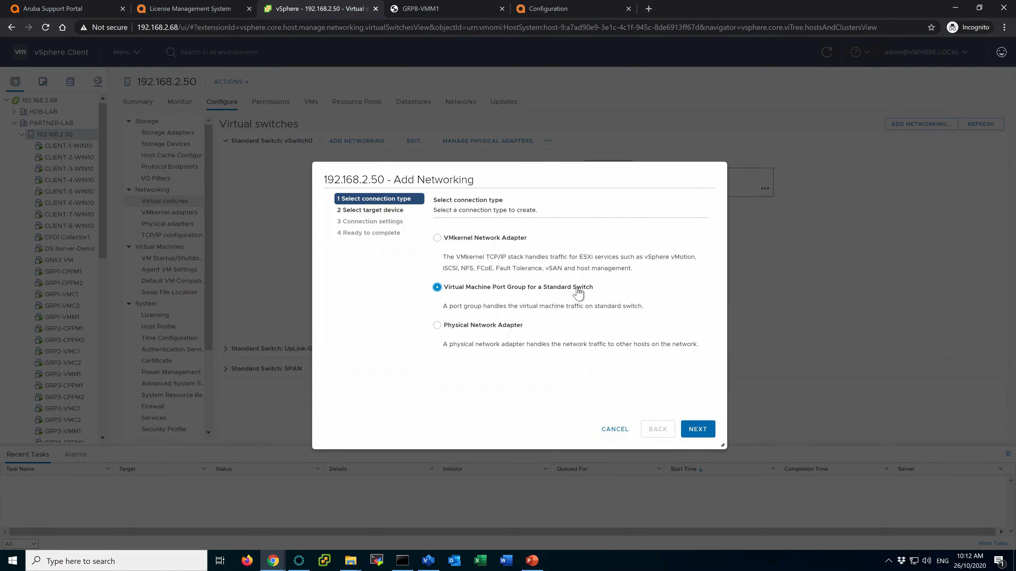
{"action": "left_click", "coordinate": [698, 429]}
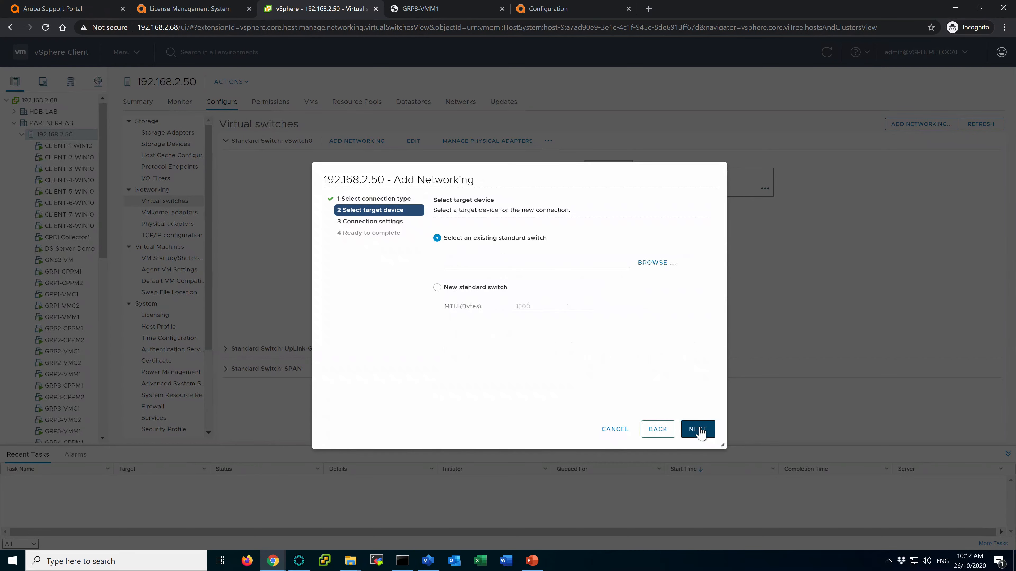
{"action": "left_click", "coordinate": [660, 267]}
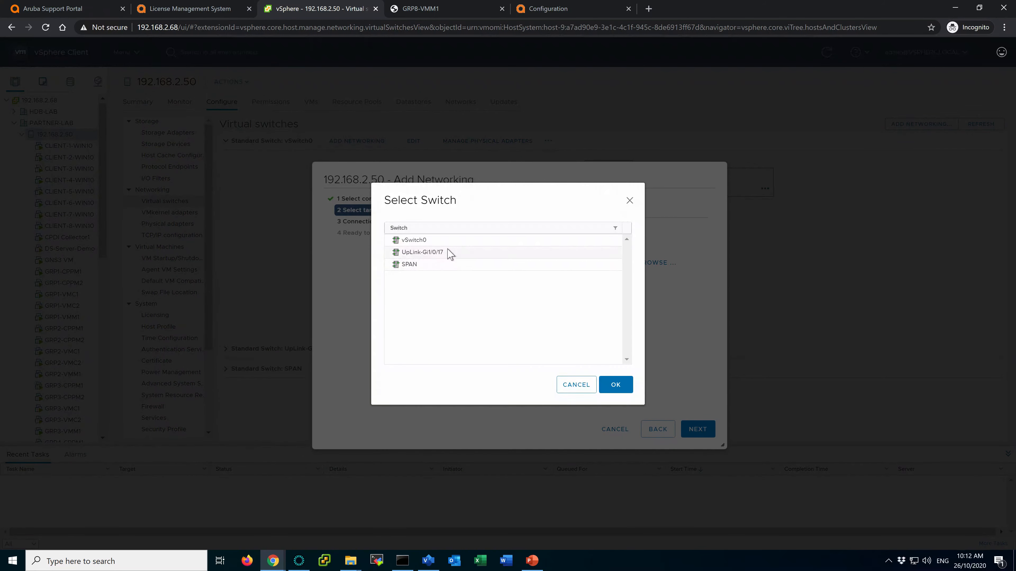
{"action": "left_click", "coordinate": [431, 256]}
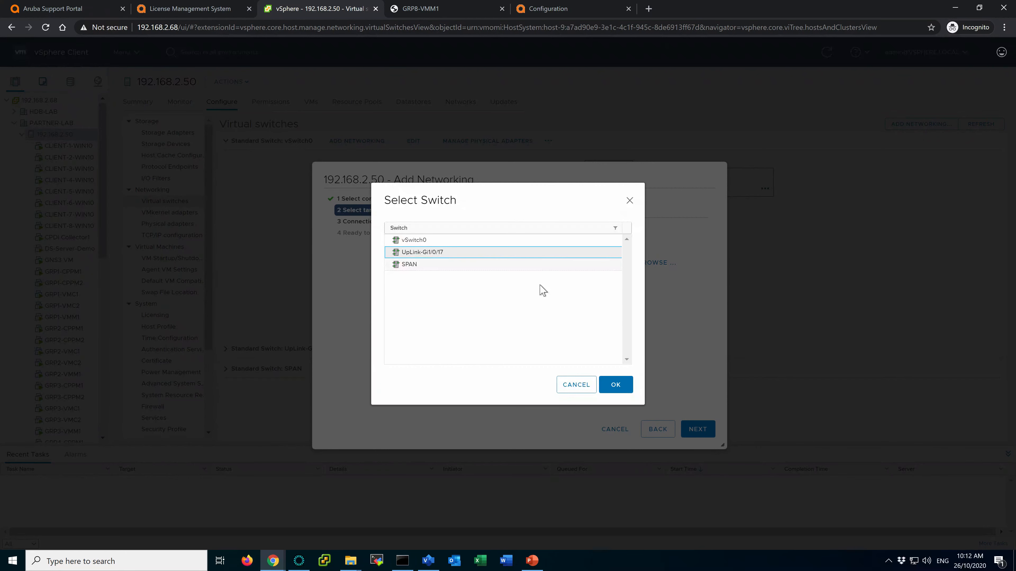
{"action": "left_click", "coordinate": [616, 383]}
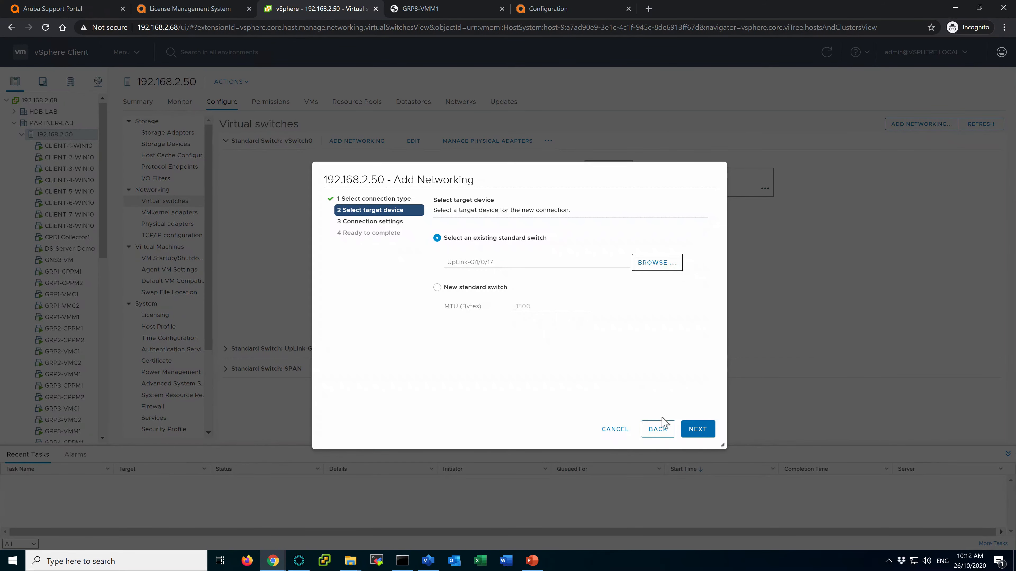
{"action": "left_click", "coordinate": [702, 432]}
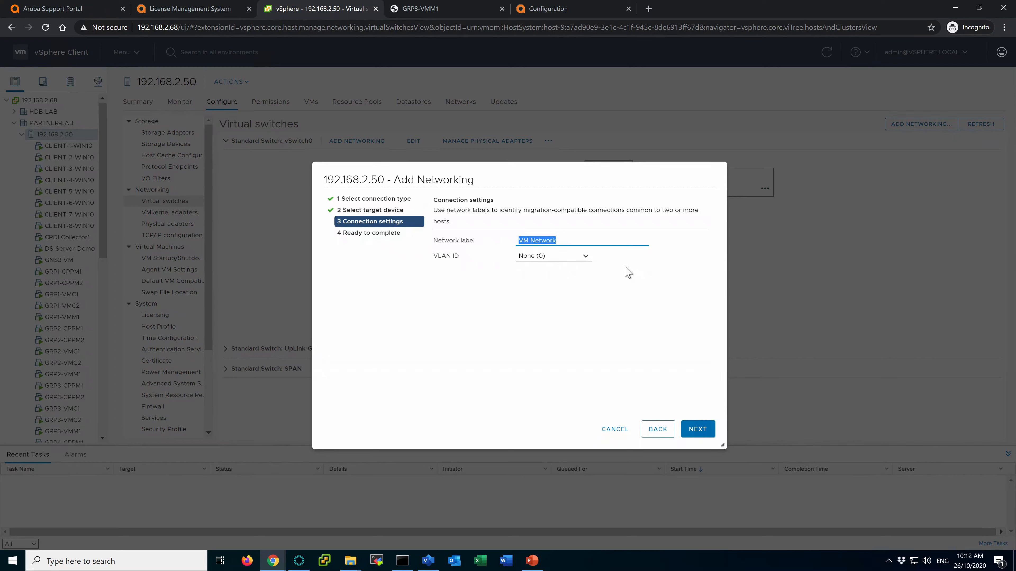
Step: Label the new port group VLAN-TRUNK, set its VLAN ID to 4095, and finish adding it
{"action": "type", "text": "VLAN-TRUNK"}
{"action": "left_click", "coordinate": [551, 257]}
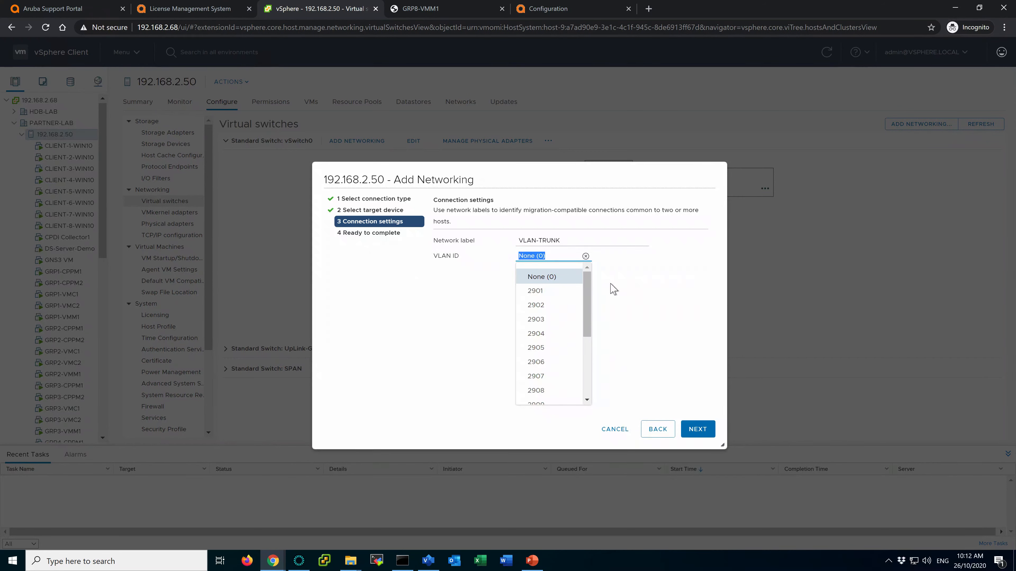
{"action": "type", "text": "4095"}
{"action": "left_click", "coordinate": [630, 305]}
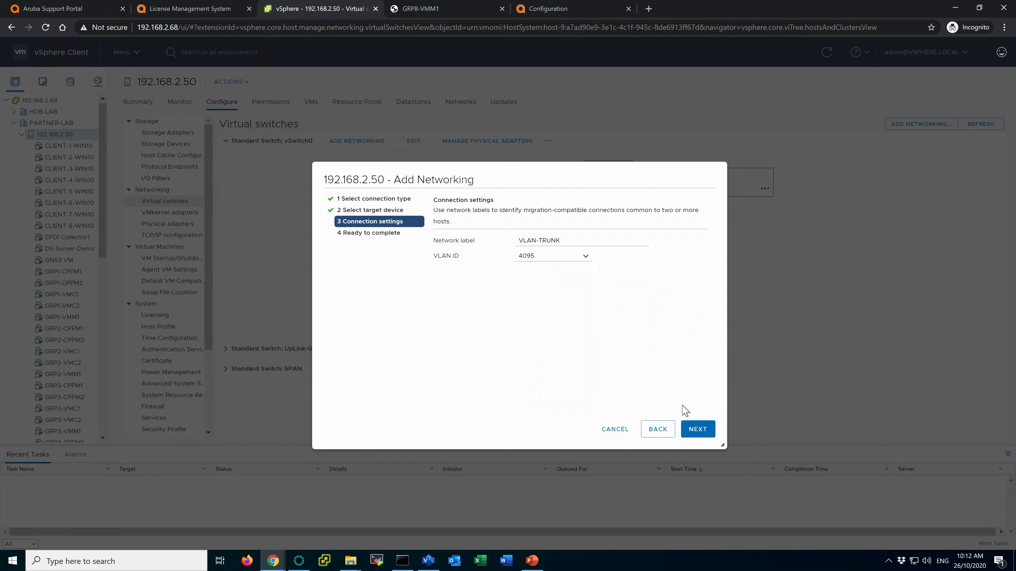
{"action": "left_click", "coordinate": [700, 432]}
{"action": "left_click", "coordinate": [698, 430]}
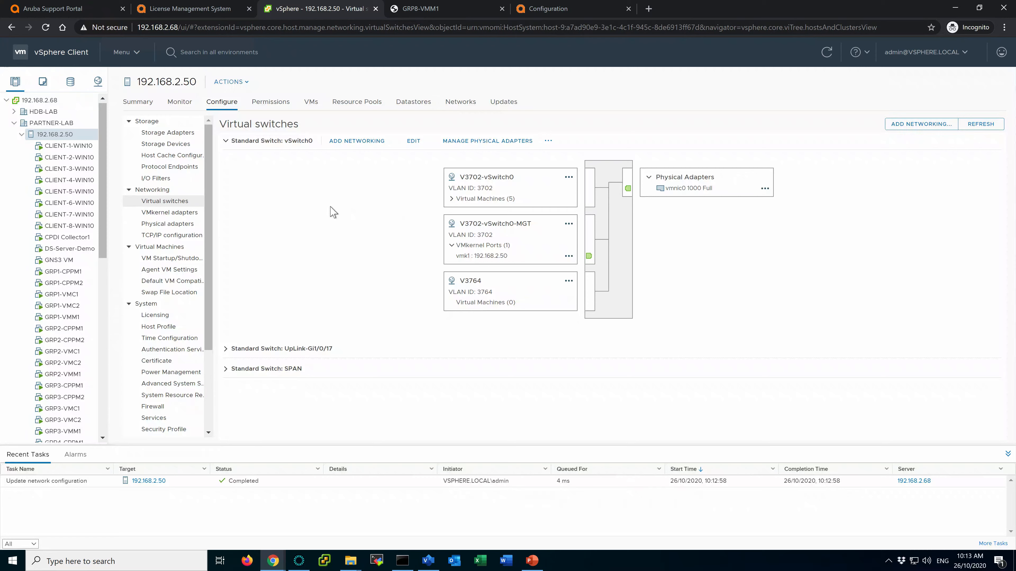
Step: Expand the UpLink-Gi1/0/17 switch, find the VLAN-TRUNK port group and show its available actions
{"action": "left_click", "coordinate": [226, 350]}
{"action": "scroll", "coordinate": [535, 333], "scroll_direction": "down", "scroll_amount": 13}
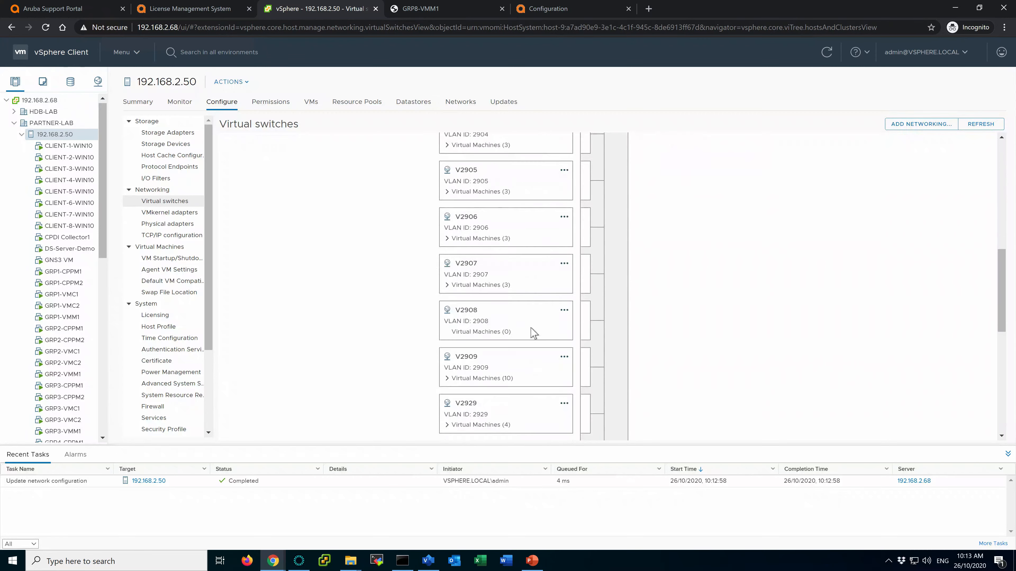
{"action": "scroll", "coordinate": [535, 334], "scroll_direction": "down", "scroll_amount": 1}
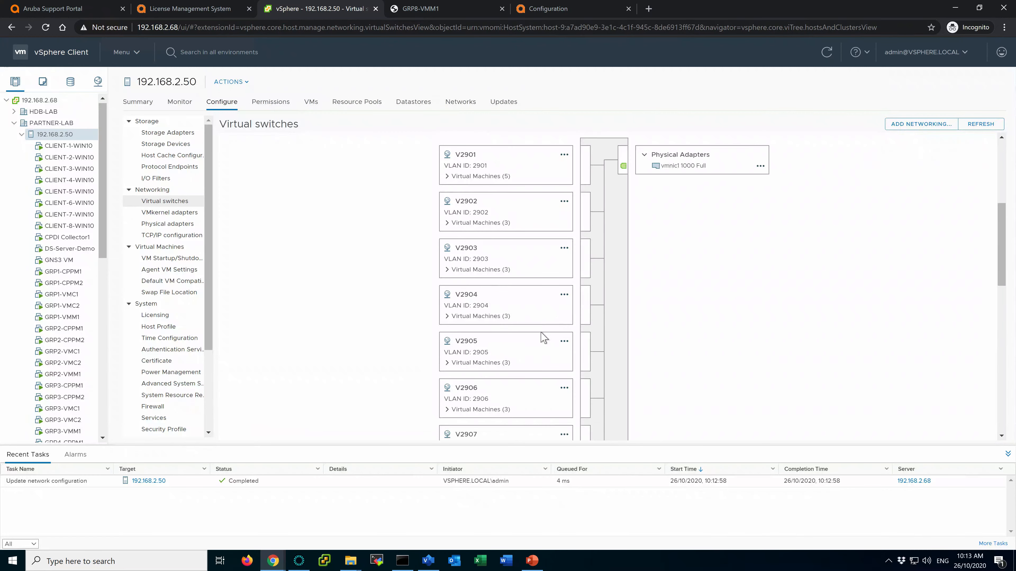
{"action": "left_click", "coordinate": [564, 312]}
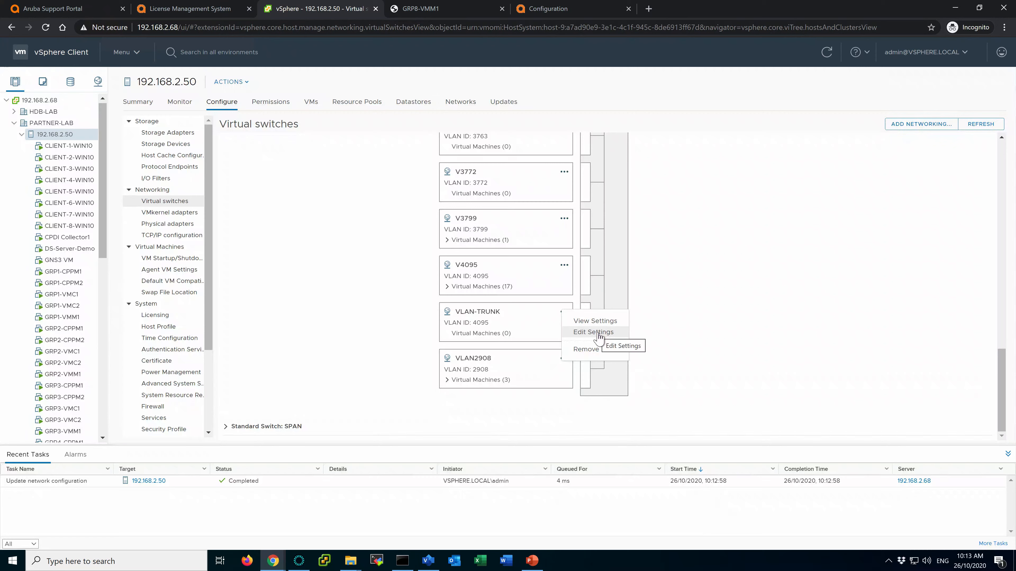
Step: Override promiscuous mode, MAC address changes and forged transmits with Accept in the V4095 port group's security settings
{"action": "scroll", "coordinate": [599, 337], "scroll_direction": "up", "scroll_amount": 10}
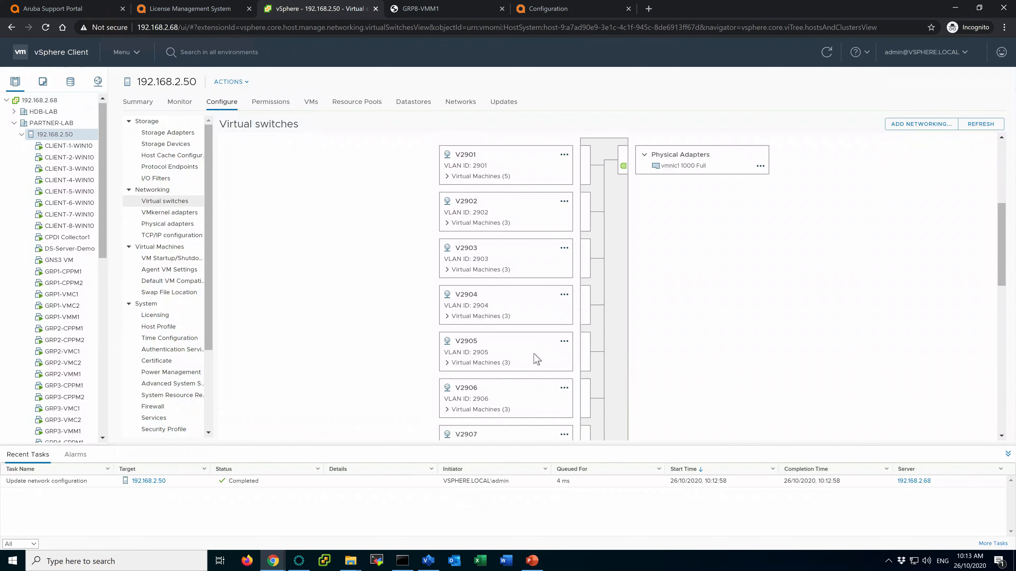
{"action": "scroll", "coordinate": [537, 359], "scroll_direction": "down", "scroll_amount": 5}
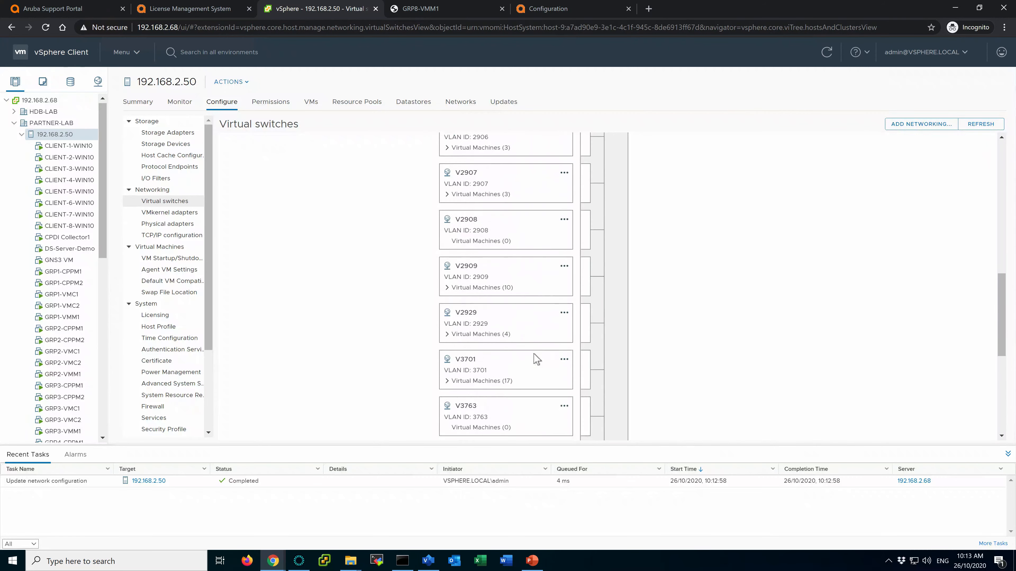
{"action": "scroll", "coordinate": [537, 359], "scroll_direction": "down", "scroll_amount": 3}
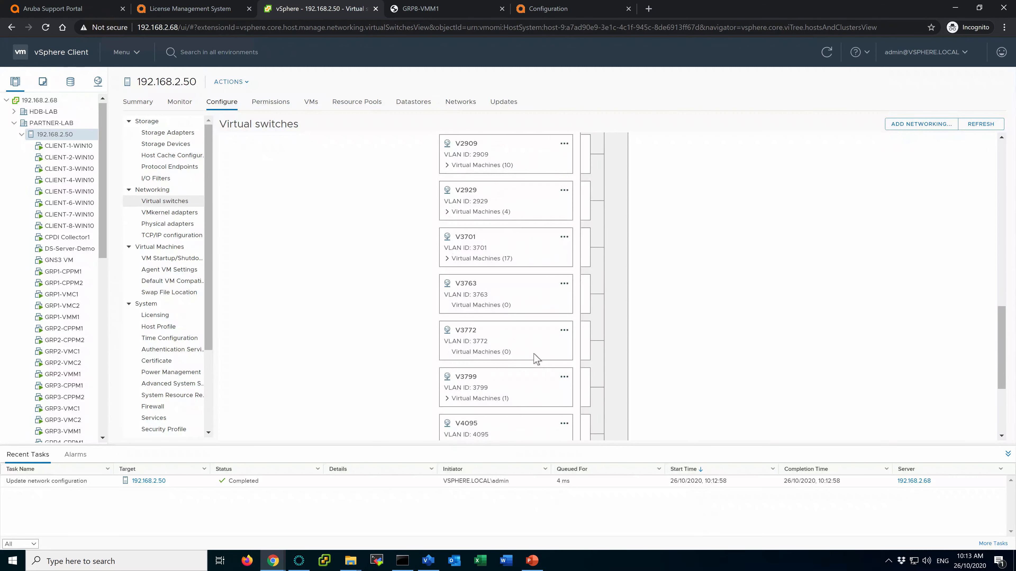
{"action": "left_click", "coordinate": [564, 381]}
{"action": "left_click", "coordinate": [594, 403]}
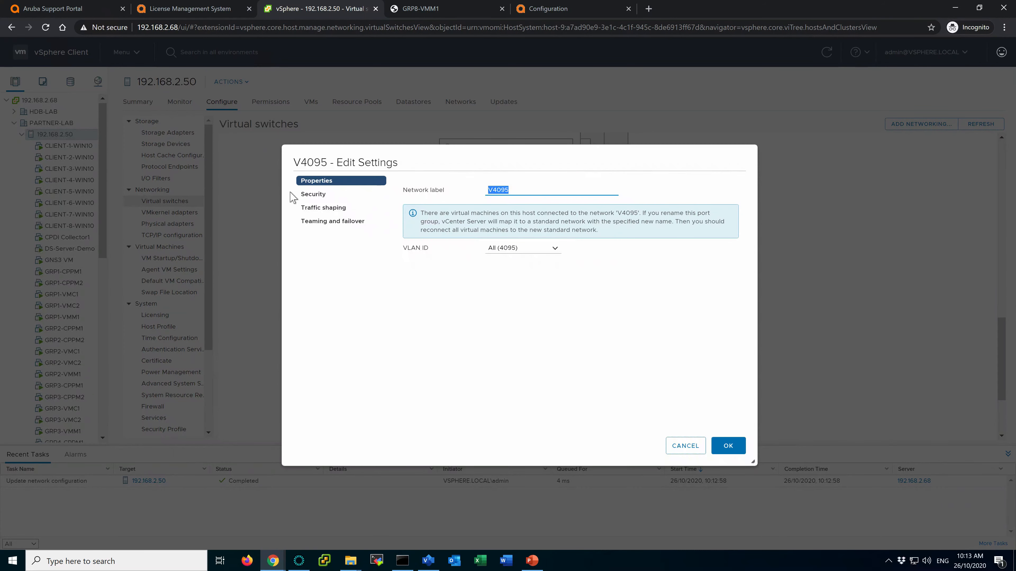
{"action": "left_click", "coordinate": [306, 195]}
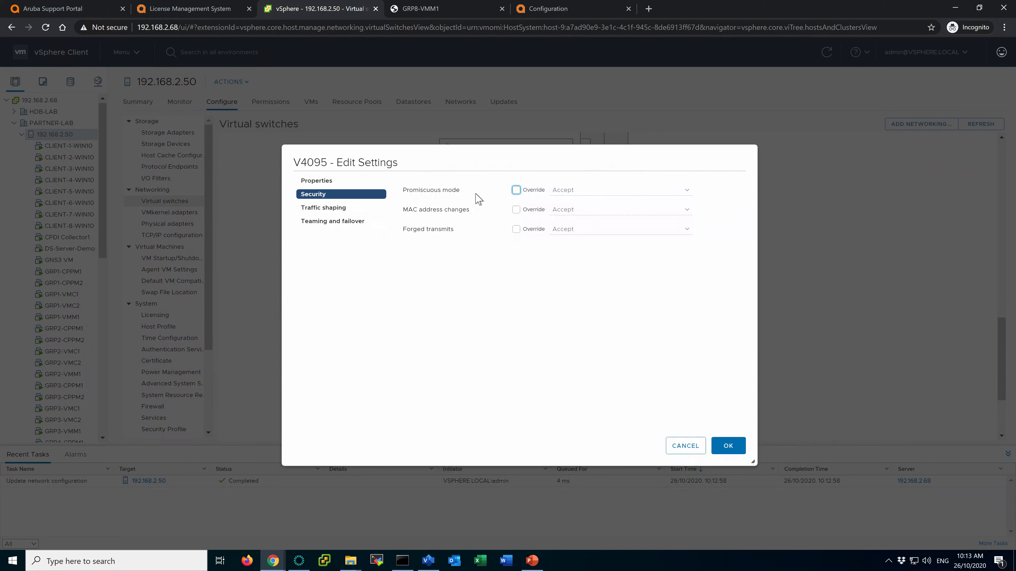
{"action": "left_click", "coordinate": [516, 190]}
{"action": "left_click", "coordinate": [518, 212]}
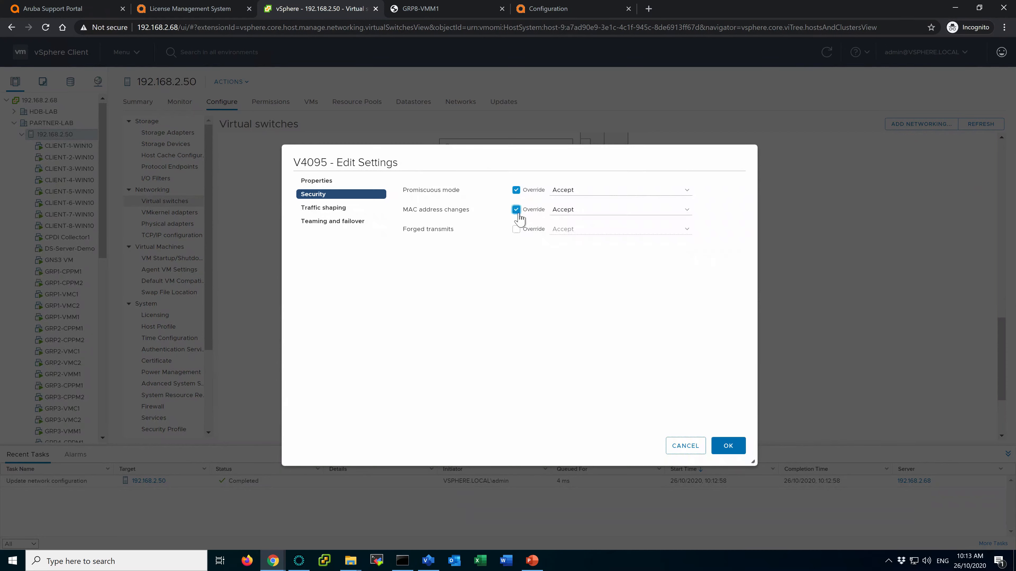
{"action": "left_click", "coordinate": [518, 231]}
{"action": "left_click", "coordinate": [736, 449]}
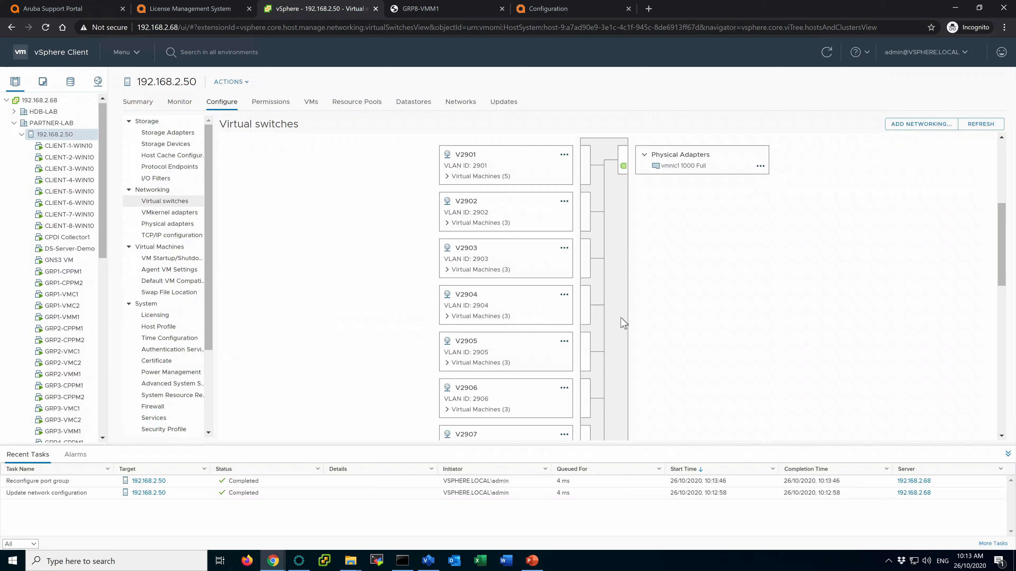
Step: Review the security settings of the UpLink-Gi1/0/17 standard switch and close them without changes
{"action": "scroll", "coordinate": [624, 323], "scroll_direction": "up", "scroll_amount": 3}
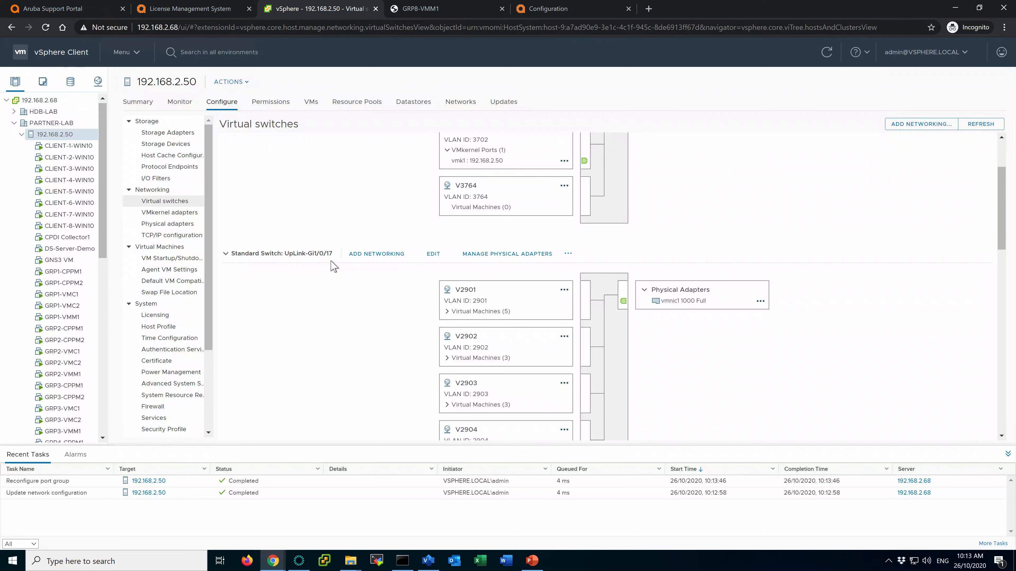
{"action": "scroll", "coordinate": [325, 264], "scroll_direction": "down", "scroll_amount": 3}
{"action": "scroll", "coordinate": [464, 260], "scroll_direction": "up", "scroll_amount": 3}
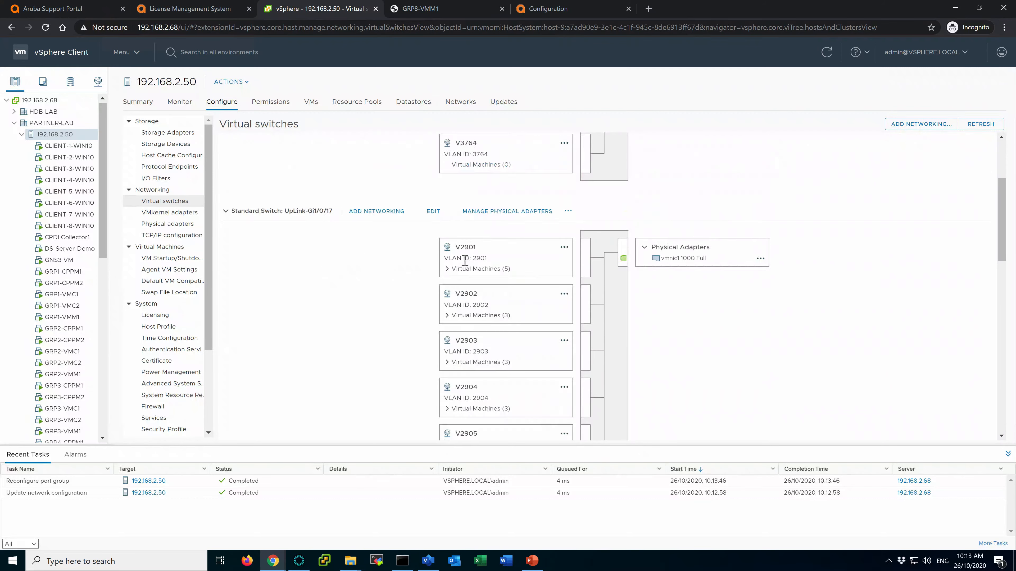
{"action": "left_click", "coordinate": [433, 261]}
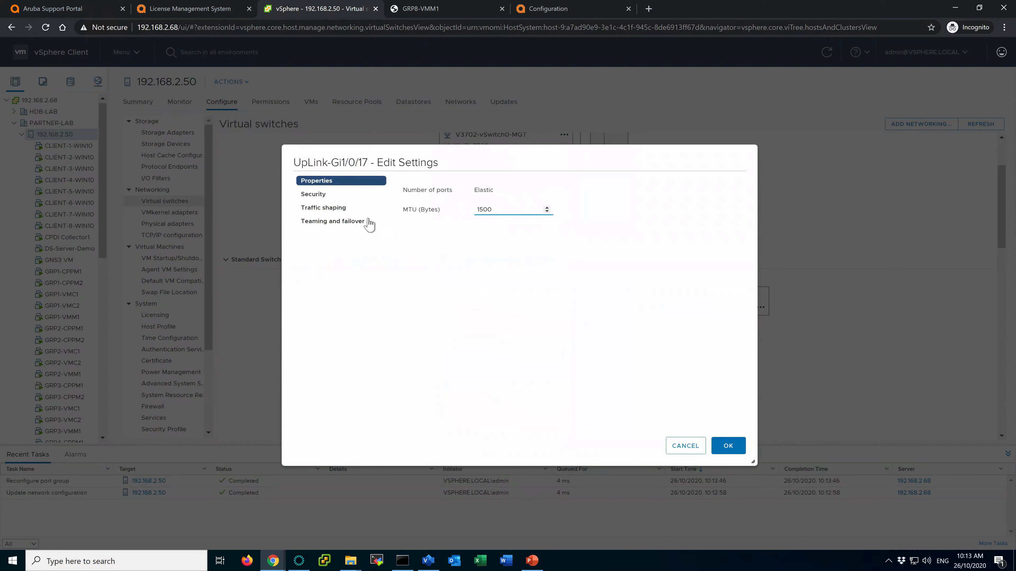
{"action": "left_click", "coordinate": [322, 195]}
{"action": "left_click", "coordinate": [511, 190]}
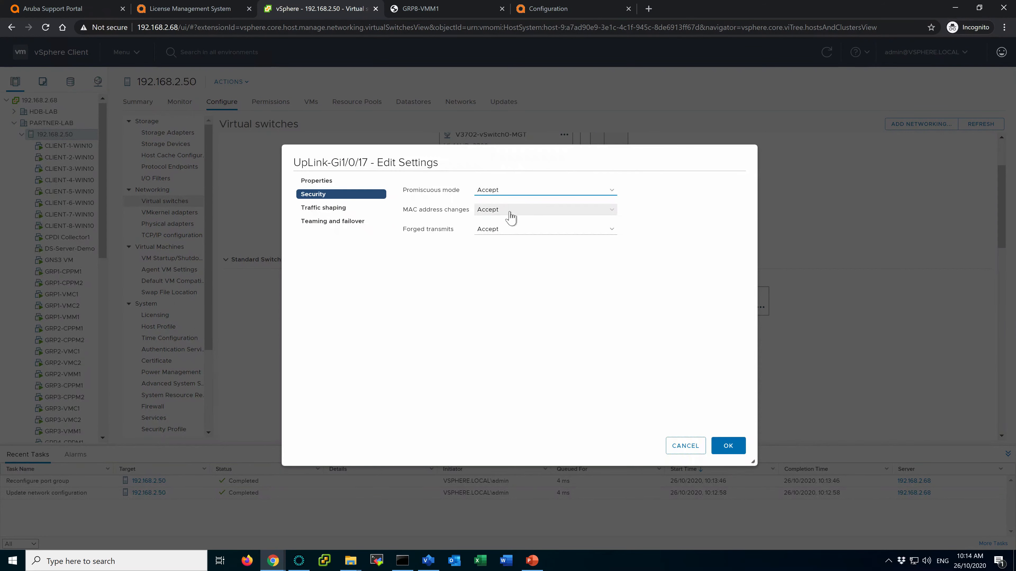
{"action": "left_click", "coordinate": [685, 446]}
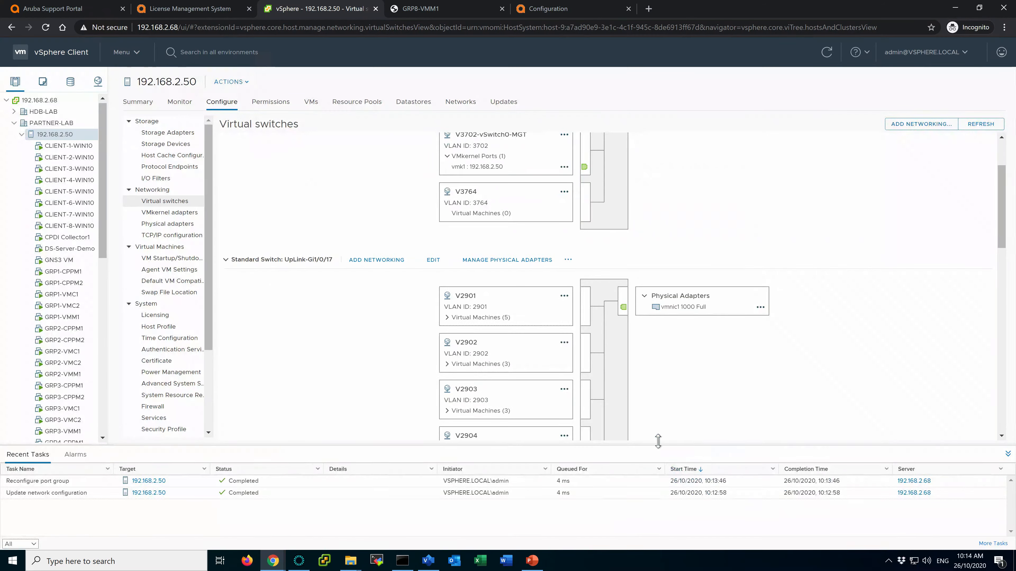
Step: Switch to PowerPoint and go to the "Download VMC" item on the Part 1 VMC video series slide
{"action": "left_click", "coordinate": [532, 561]}
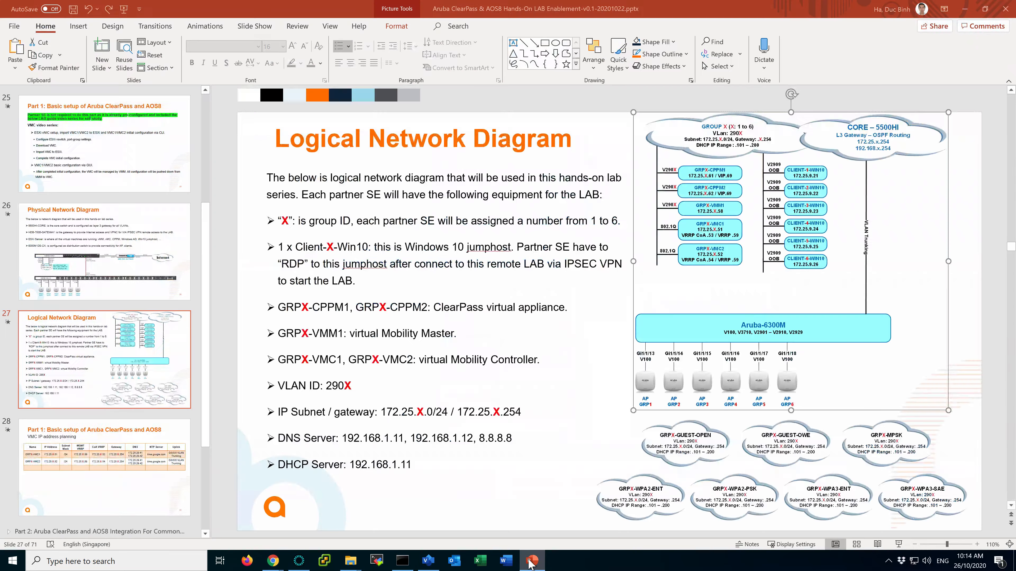
{"action": "left_click", "coordinate": [122, 172]}
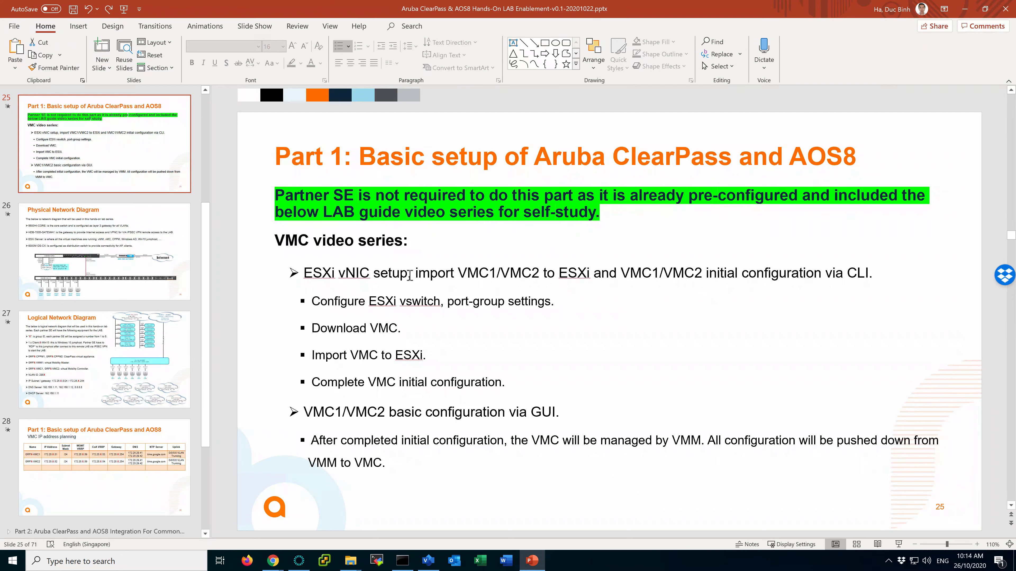
{"action": "left_click", "coordinate": [314, 327]}
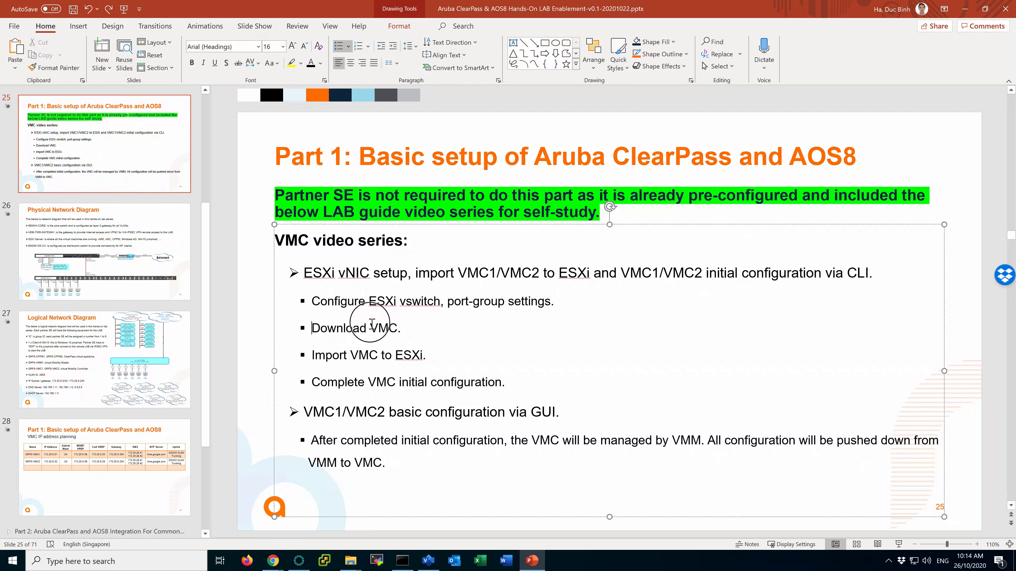
Step: Highlight "Download VMC" on the slide, then switch to the Aruba Support Portal and show the Mobility Controllers (AOS) software and documents
{"action": "left_click_drag", "start_coordinate": [371, 324], "coordinate": [387, 326]}
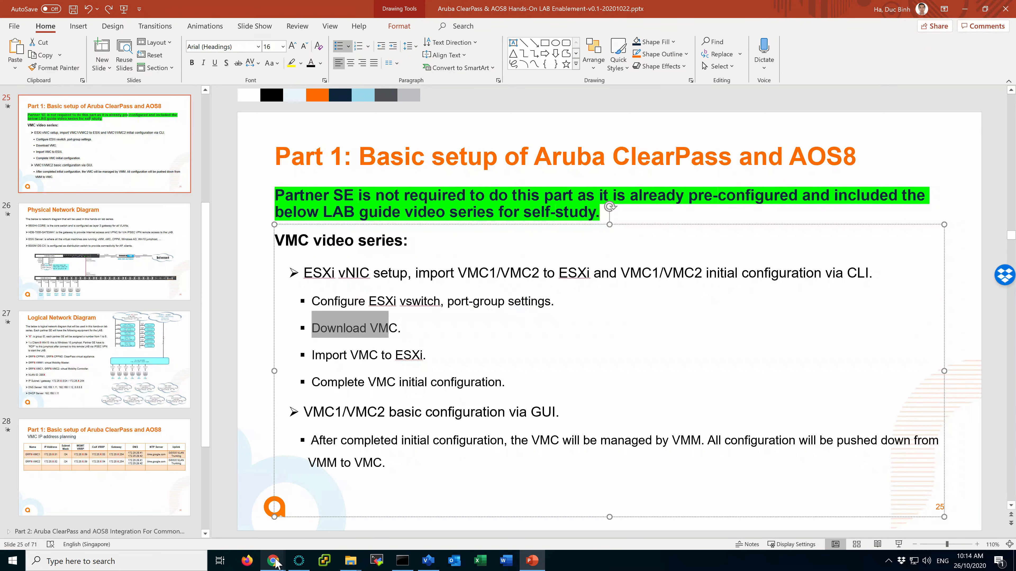
{"action": "mouse_move", "coordinate": [274, 562]}
{"action": "left_click", "coordinate": [325, 518]}
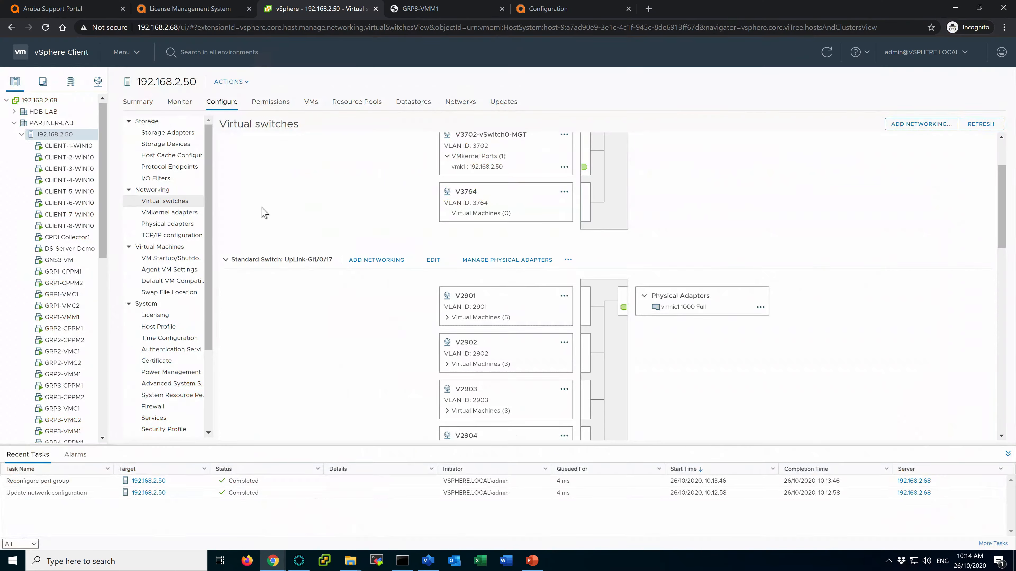
{"action": "left_click", "coordinate": [72, 11]}
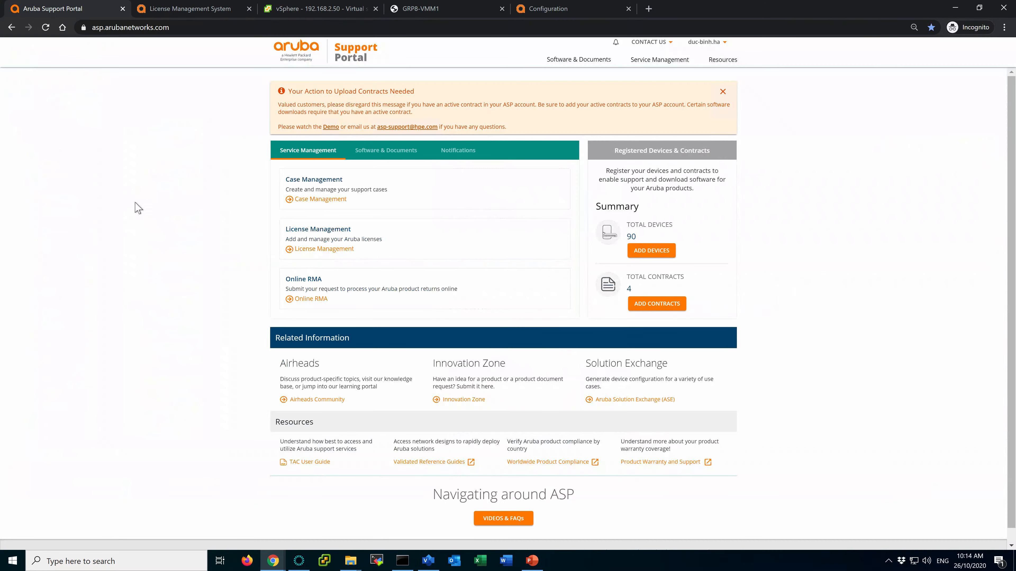
{"action": "left_click", "coordinate": [386, 156]}
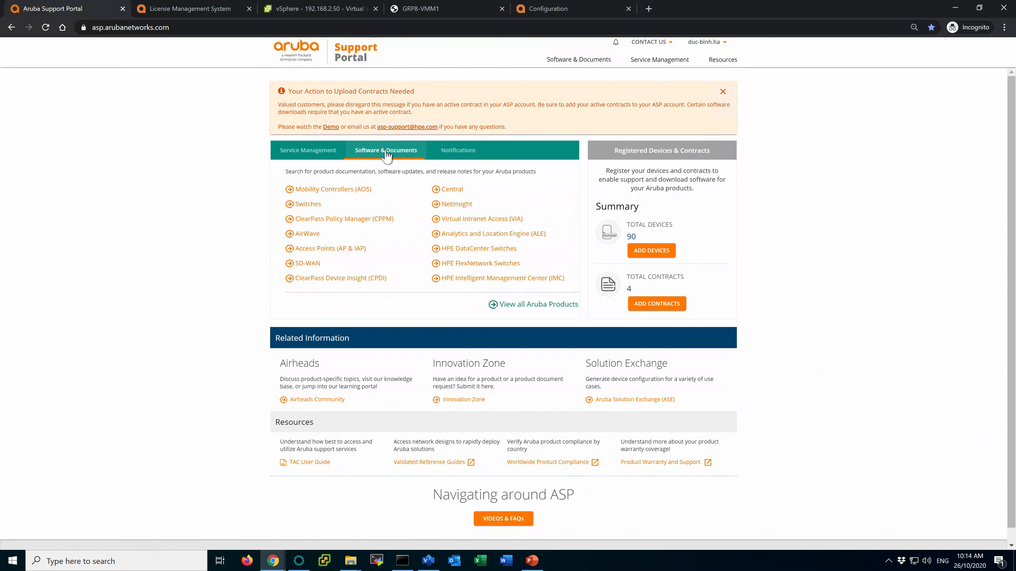
{"action": "left_click", "coordinate": [328, 193]}
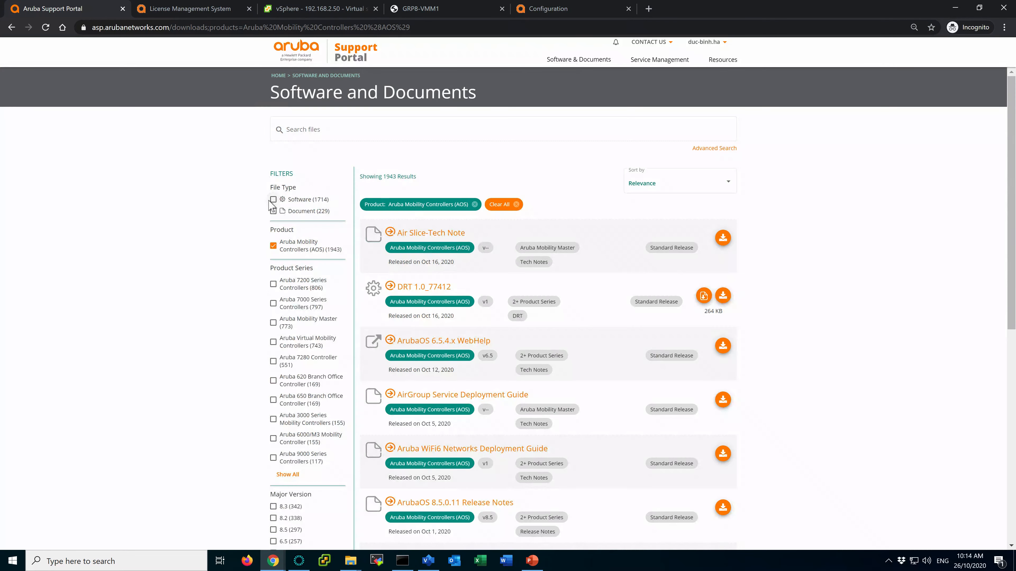
Step: Filter the files by Software, Aruba Virtual Mobility Controllers, major version 8.6, patch version 8.6.0.6 and file category OVA
{"action": "left_click", "coordinate": [273, 199]}
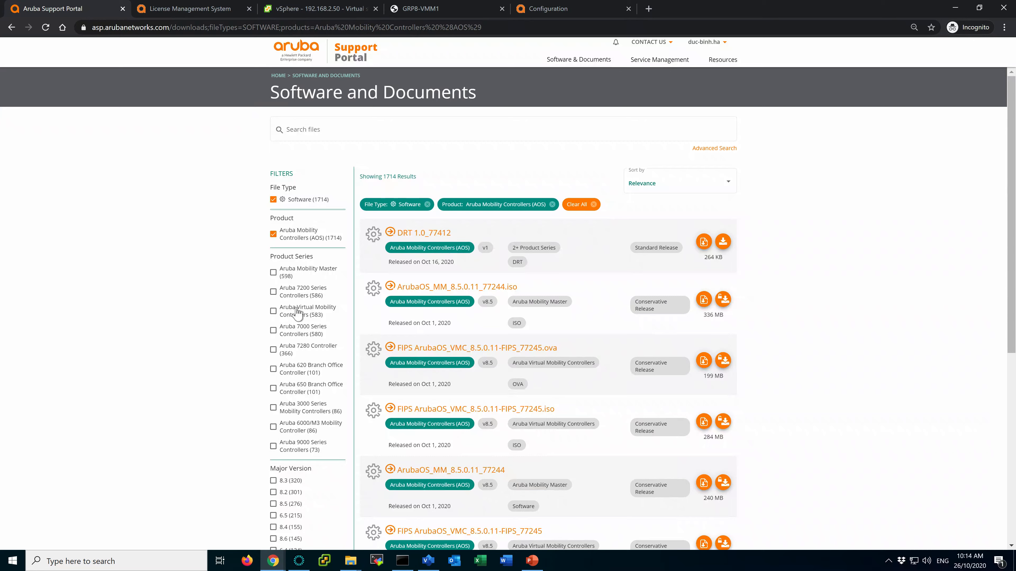
{"action": "left_click", "coordinate": [273, 311]}
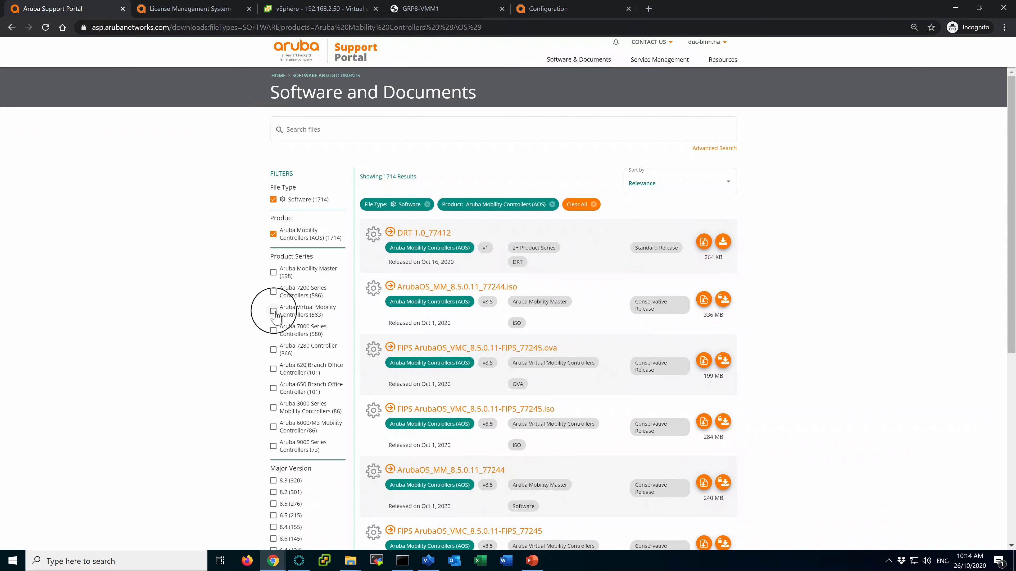
{"action": "scroll", "coordinate": [228, 415], "scroll_direction": "down", "scroll_amount": 2}
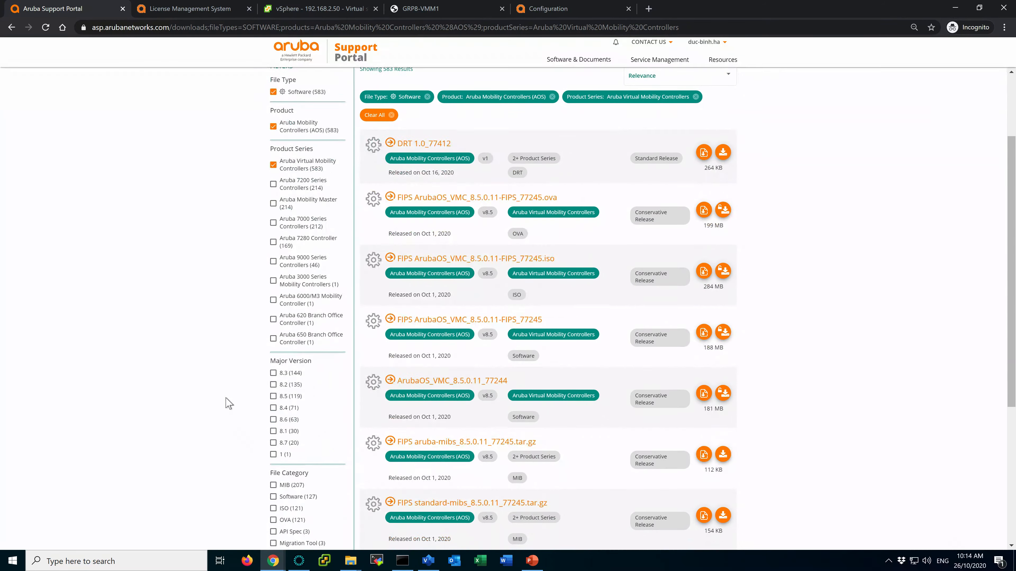
{"action": "left_click", "coordinate": [273, 420]}
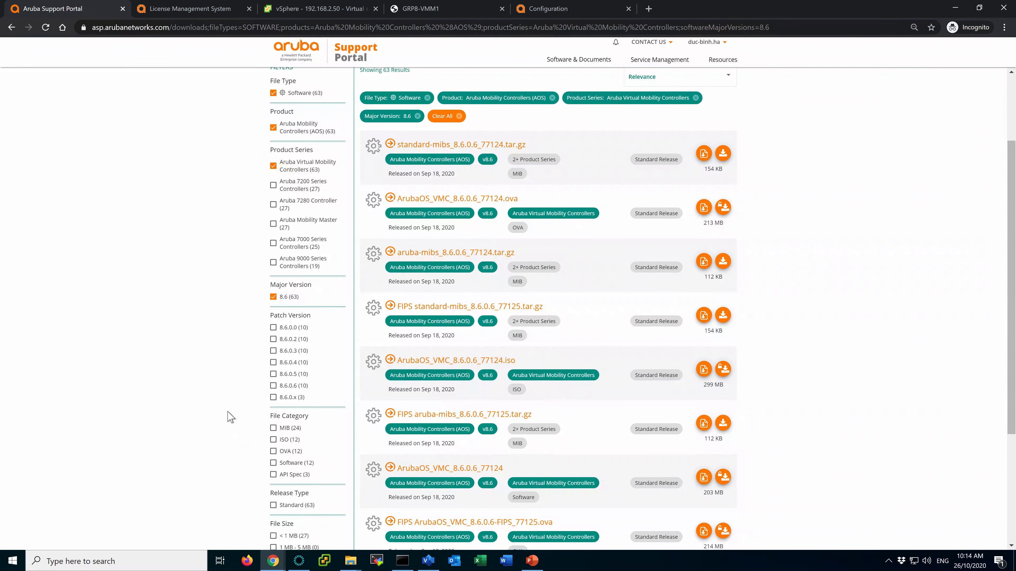
{"action": "left_click", "coordinate": [274, 386]}
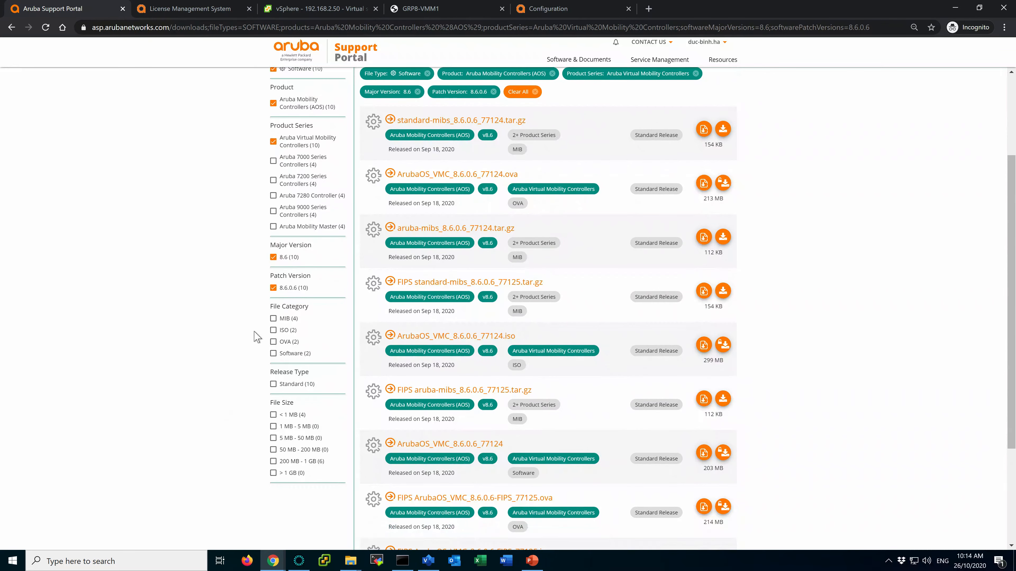
{"action": "left_click", "coordinate": [273, 342]}
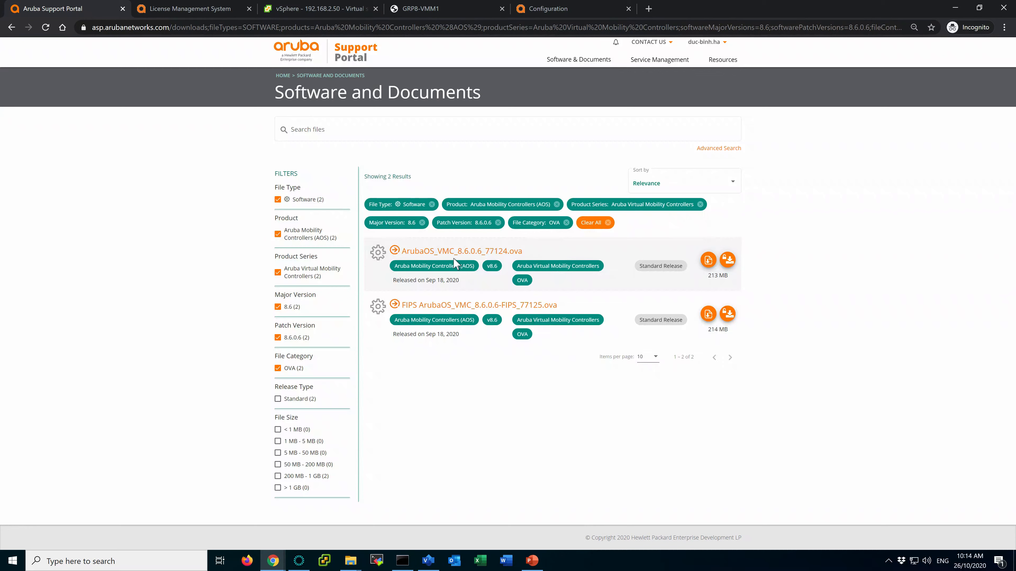
Step: Point out ArubaOS_VMC_8.6.0.6_77124.ova on the portal and find its local copy in File Explorer's PARTNERLAB-AOS8-CPPM folder
{"action": "left_click_drag", "start_coordinate": [548, 247], "coordinate": [404, 251]}
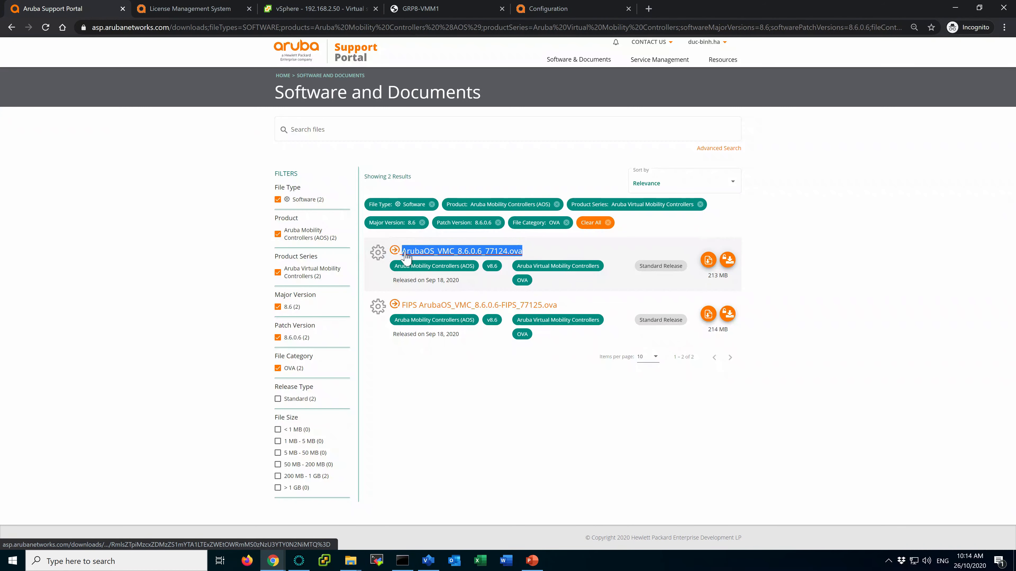
{"action": "left_click", "coordinate": [547, 252]}
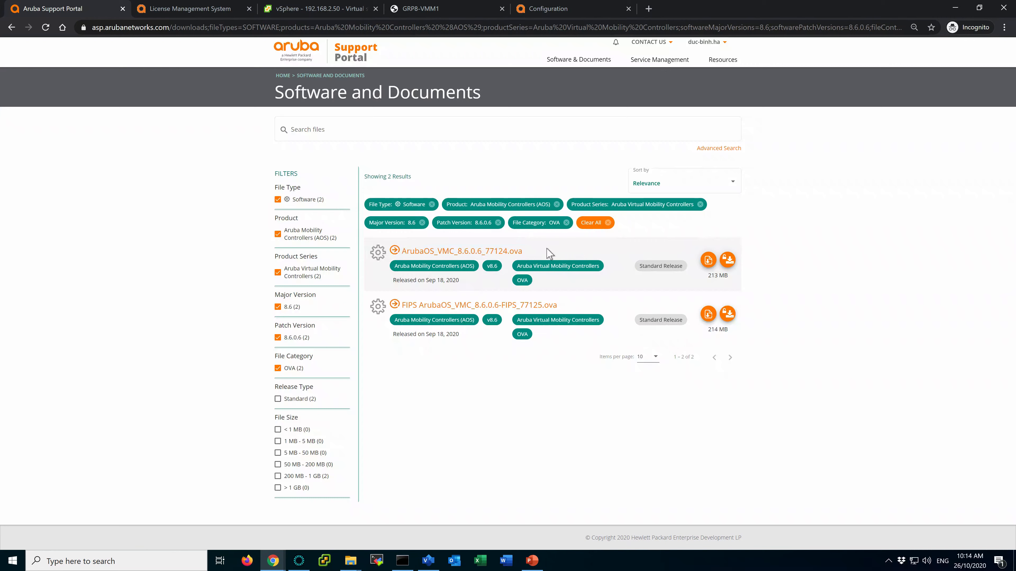
{"action": "left_click", "coordinate": [350, 562]}
{"action": "left_click", "coordinate": [365, 518]}
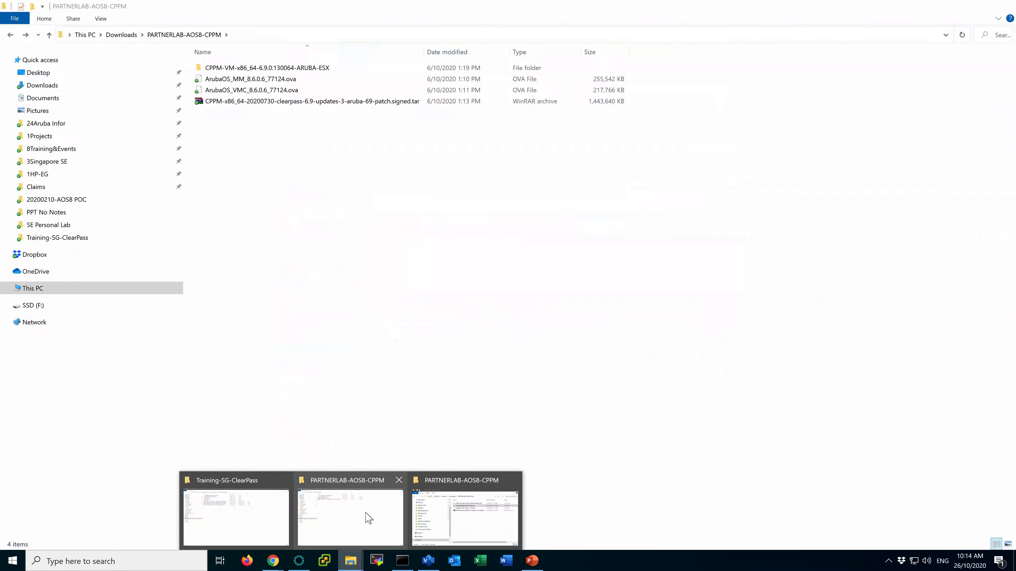
{"action": "left_click", "coordinate": [263, 157]}
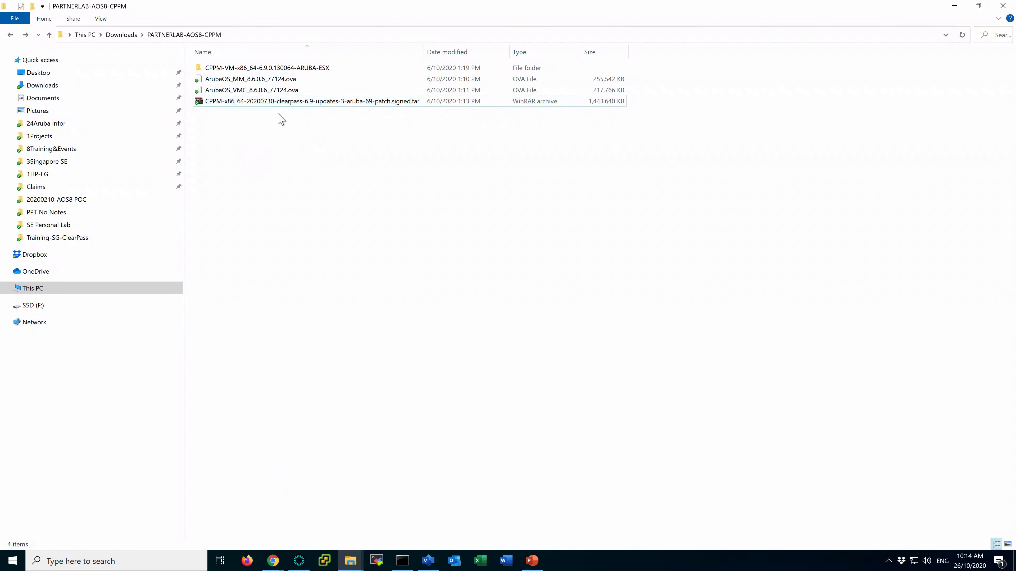
{"action": "left_click", "coordinate": [276, 92]}
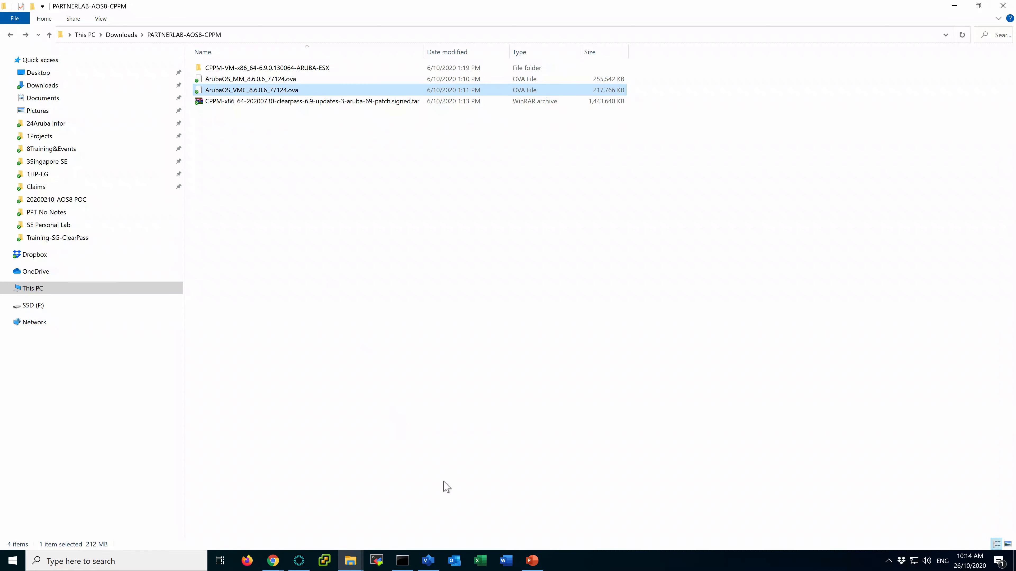
Step: Highlight "Import VMC to ESXi" on the PowerPoint slide and return to the vSphere Client in Chrome
{"action": "left_click", "coordinate": [533, 561]}
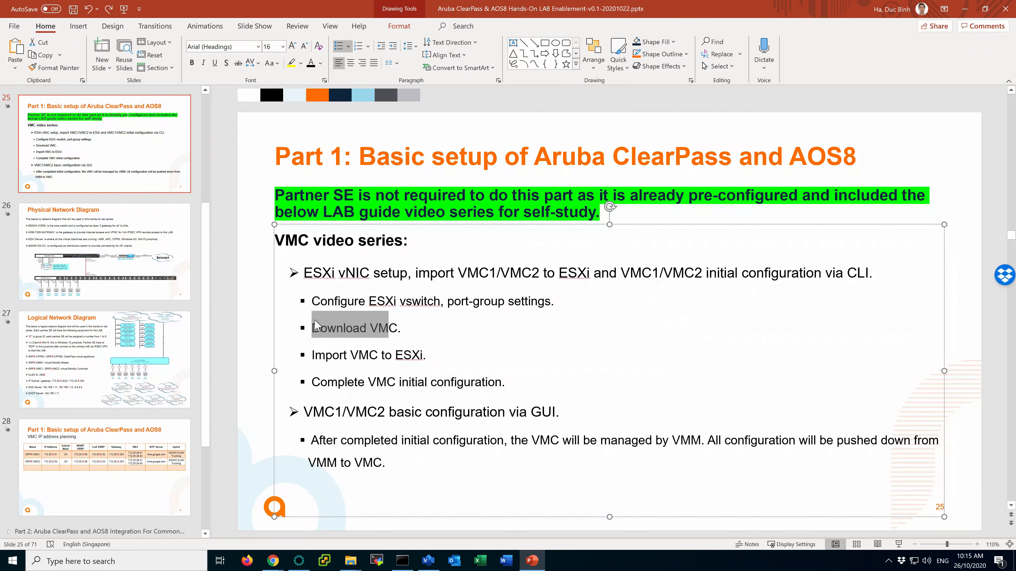
{"action": "left_click_drag", "start_coordinate": [313, 355], "coordinate": [428, 356]}
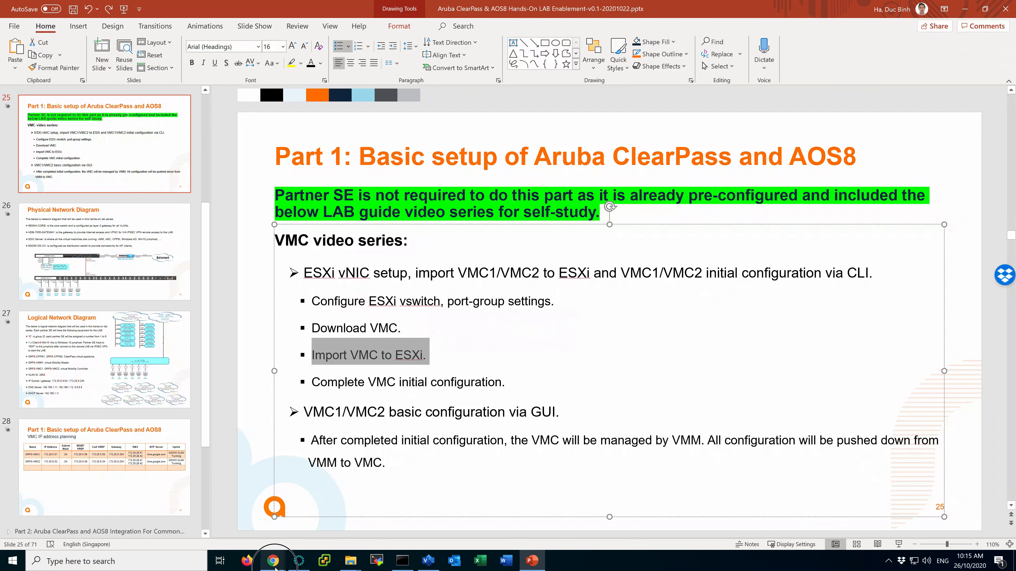
{"action": "mouse_move", "coordinate": [273, 560]}
{"action": "left_click", "coordinate": [285, 537]}
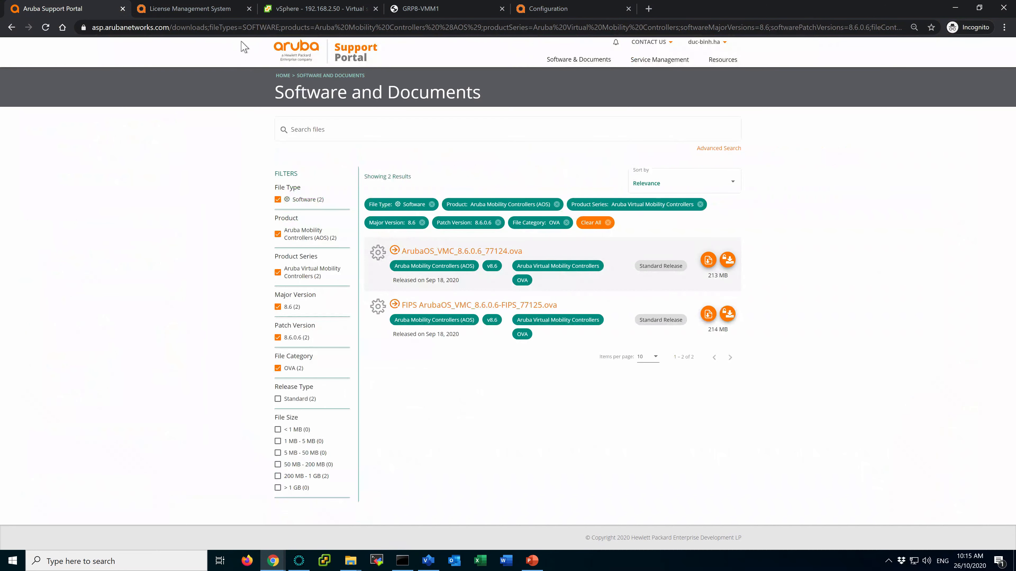
{"action": "left_click", "coordinate": [340, 12]}
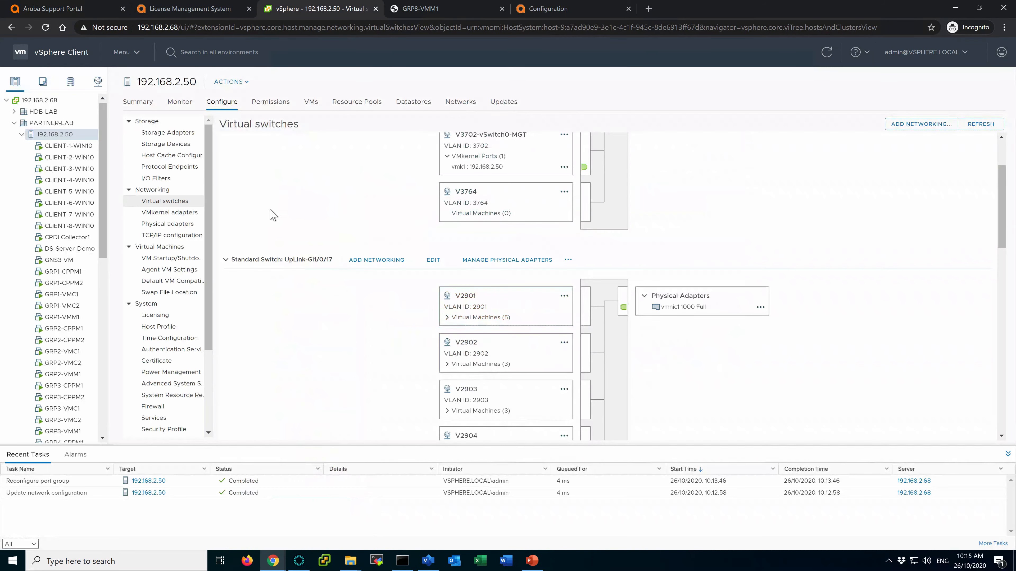
Step: Start an OVF template deployment on host 192.168.2.50 using the local file ArubaOS_VMC_8.6.0.6_77124.ova
{"action": "right_click", "coordinate": [62, 136]}
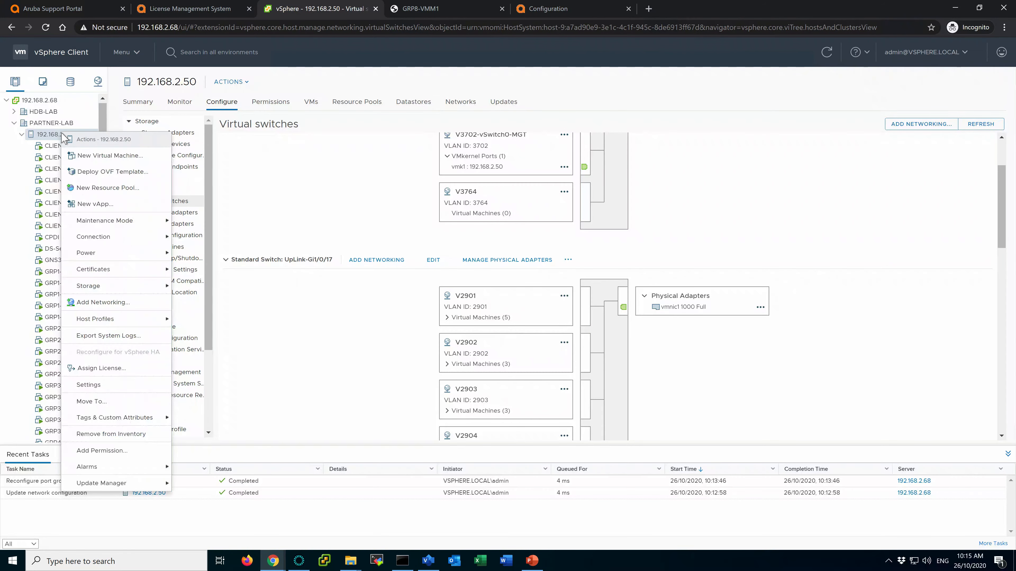
{"action": "left_click", "coordinate": [123, 180]}
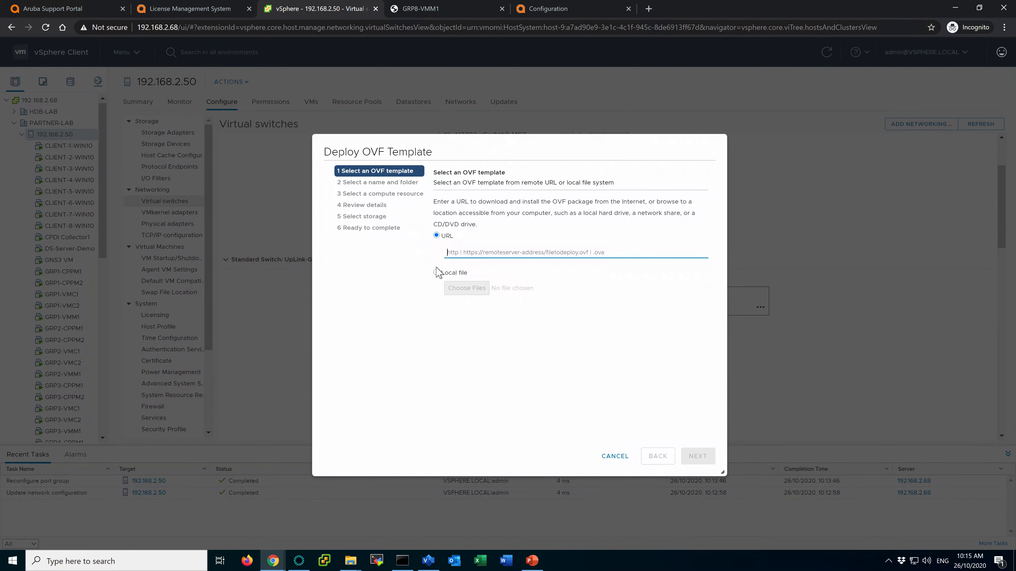
{"action": "left_click", "coordinate": [436, 272]}
{"action": "left_click", "coordinate": [483, 289]}
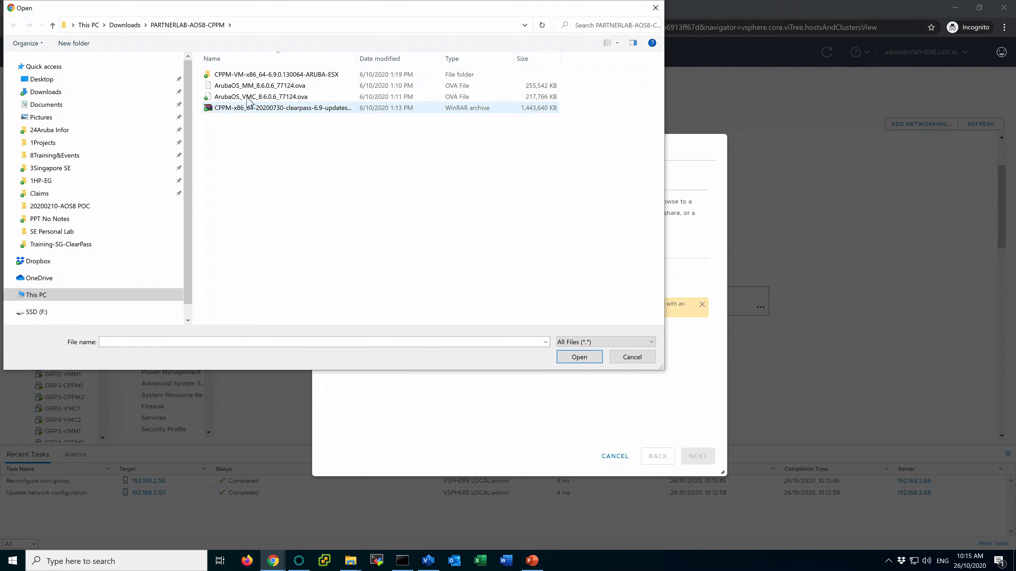
{"action": "left_click", "coordinate": [247, 98]}
{"action": "left_click", "coordinate": [580, 358]}
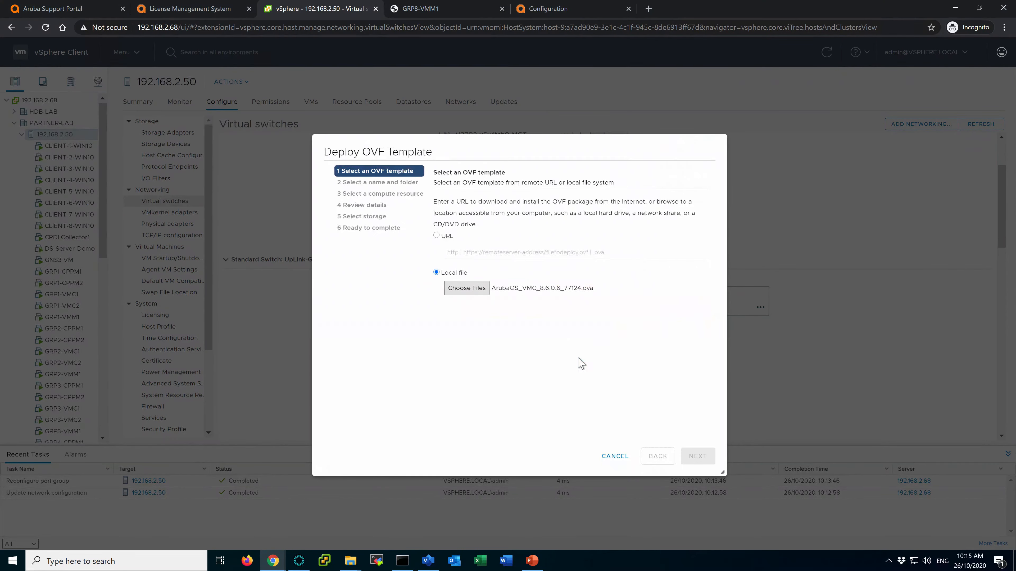
{"action": "left_click", "coordinate": [698, 456]}
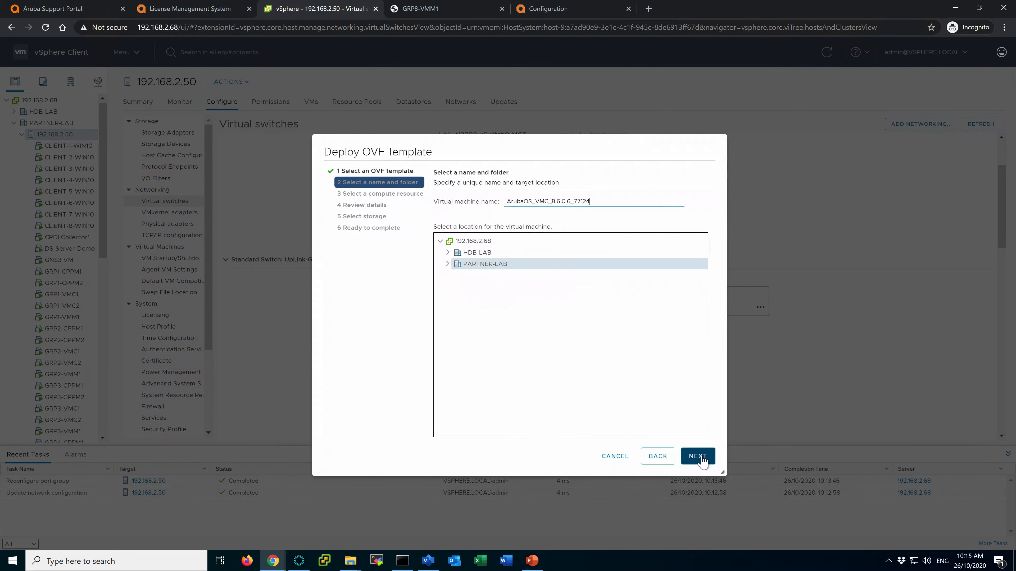
Step: Name the virtual machine GRP8-VMC1, place it in PARTNER-LAB's CPPM-AOS8-LAB folder and accept the compute resource
{"action": "left_click", "coordinate": [448, 264]}
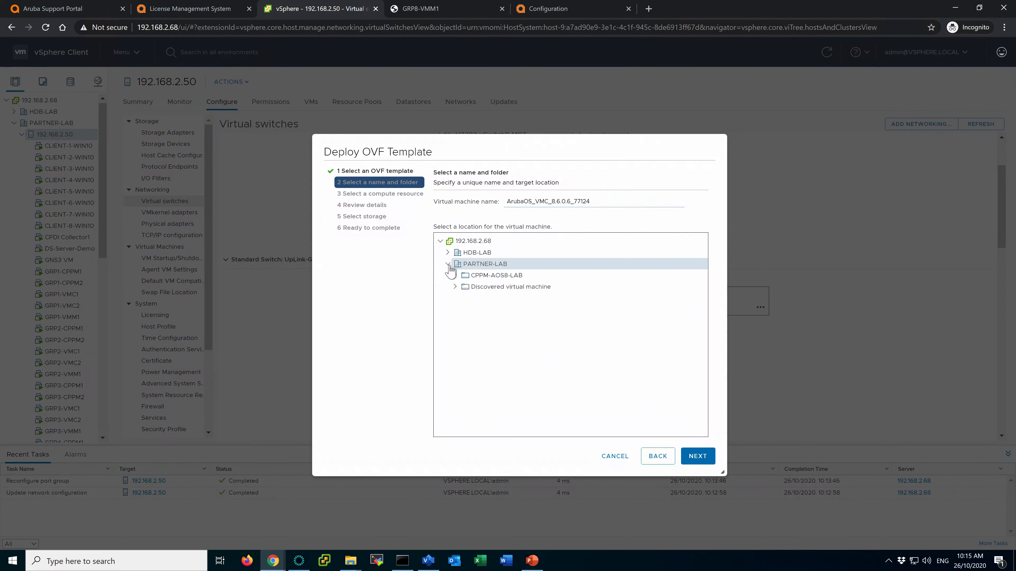
{"action": "left_click", "coordinate": [482, 279]}
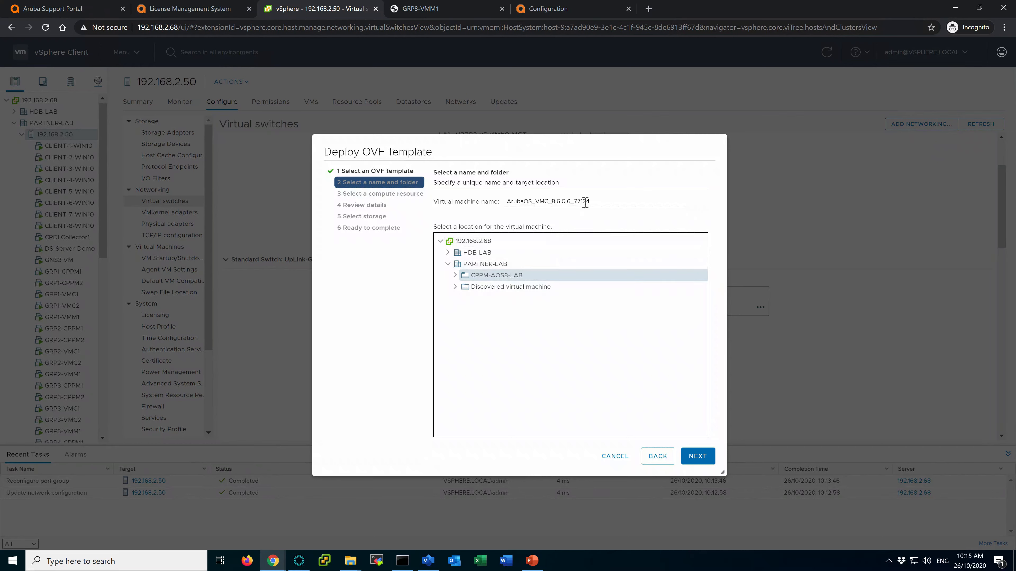
{"action": "left_click_drag", "start_coordinate": [592, 201], "coordinate": [505, 204]}
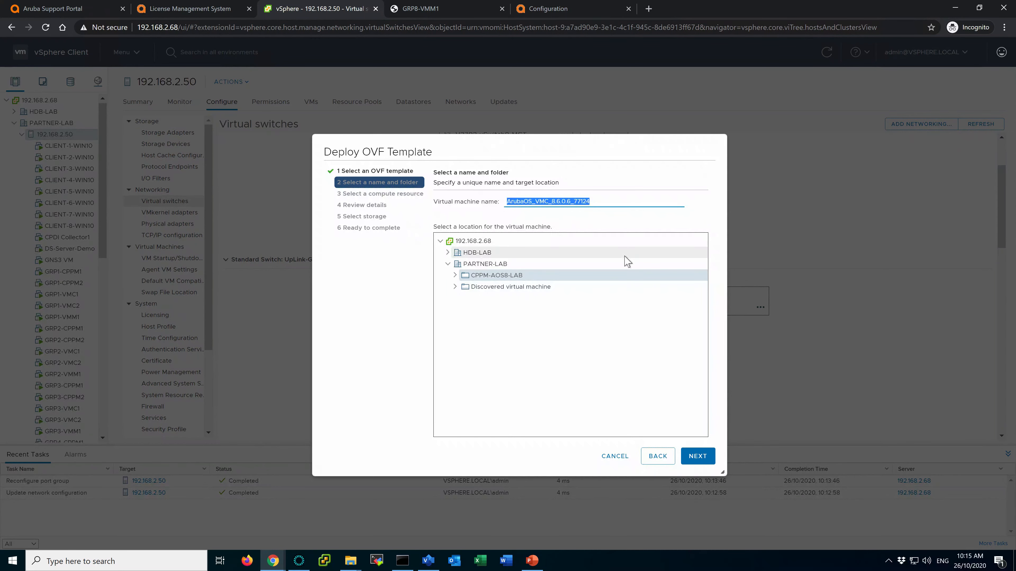
{"action": "type", "text": "GRP8-VMC1"}
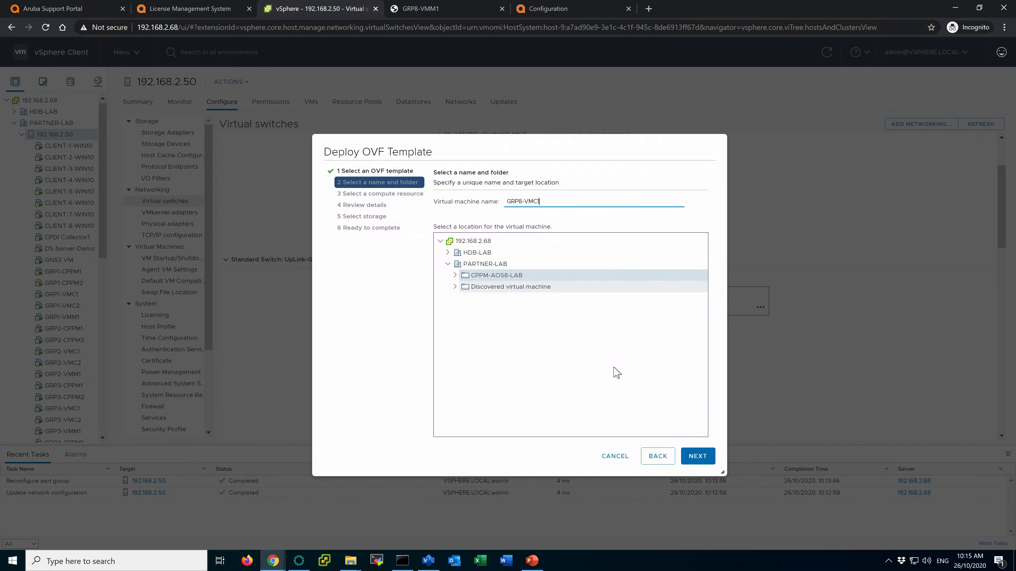
{"action": "left_click", "coordinate": [698, 456]}
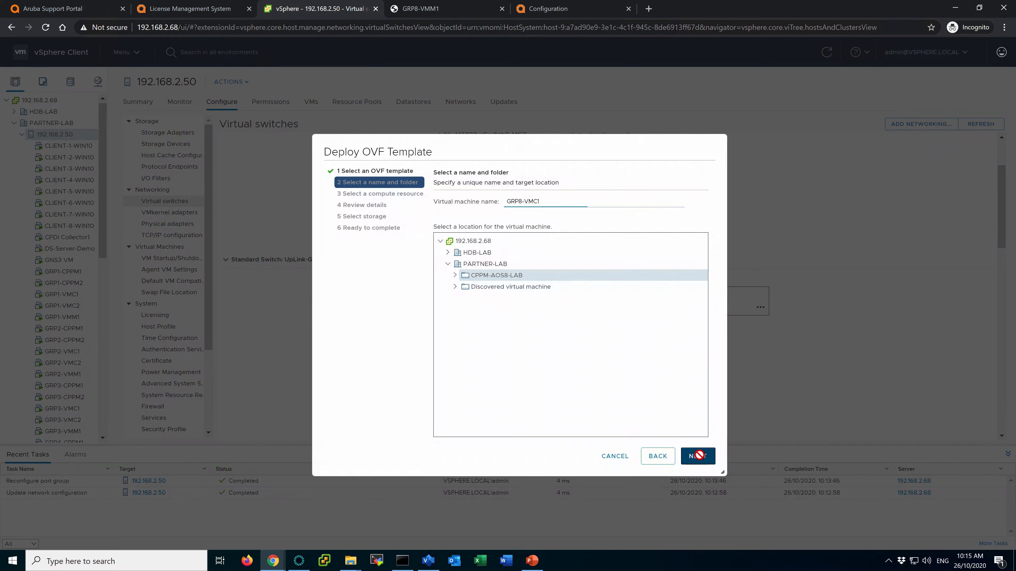
{"action": "left_click", "coordinate": [698, 456]}
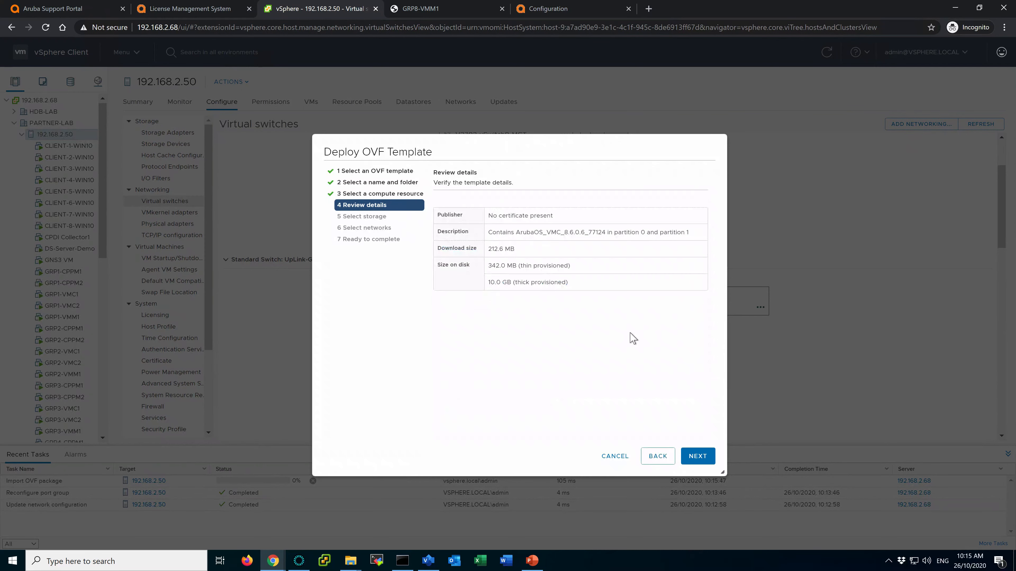
Step: Accept the template details and store the virtual machine on the DL380-SSD2 datastore with the Thin Provision disk format
{"action": "left_click", "coordinate": [696, 456]}
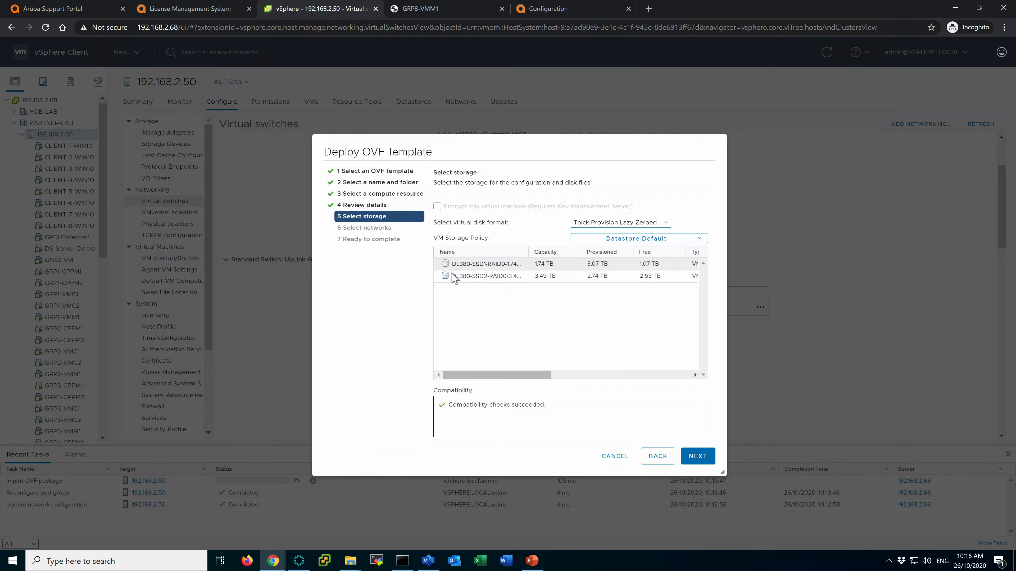
{"action": "left_click", "coordinate": [490, 277]}
{"action": "left_click", "coordinate": [654, 223]}
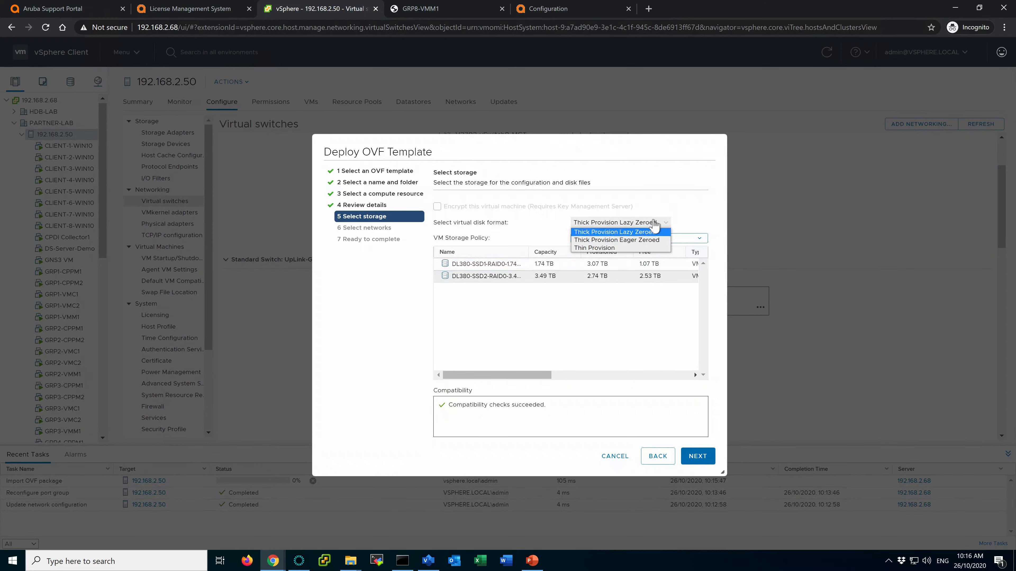
{"action": "left_click", "coordinate": [592, 252]}
{"action": "left_click", "coordinate": [698, 456]}
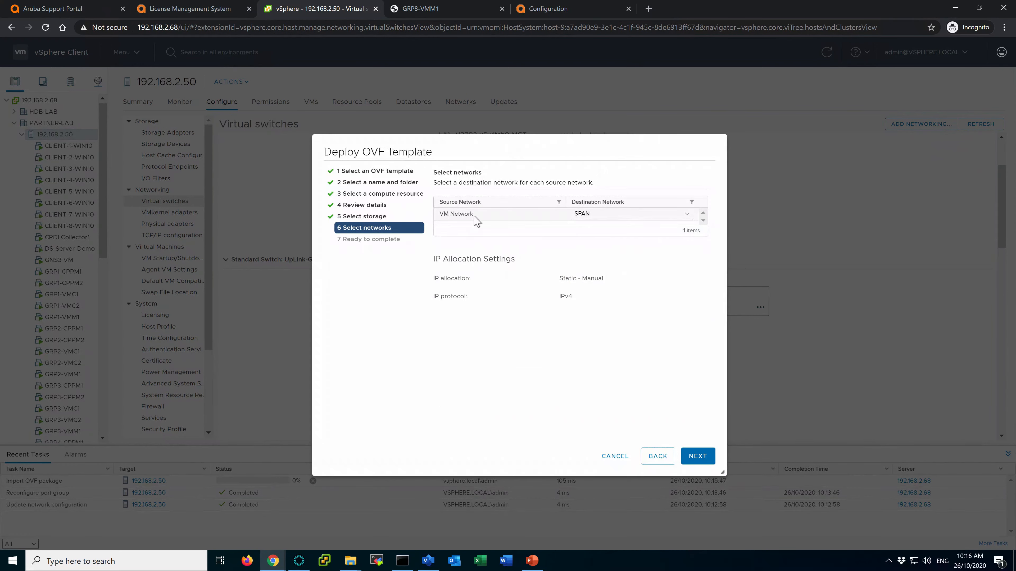
Step: Map the source VM Network to the VLAN-TRUNK destination network and finish the GRP8-VMC1 deployment
{"action": "left_click", "coordinate": [686, 214]}
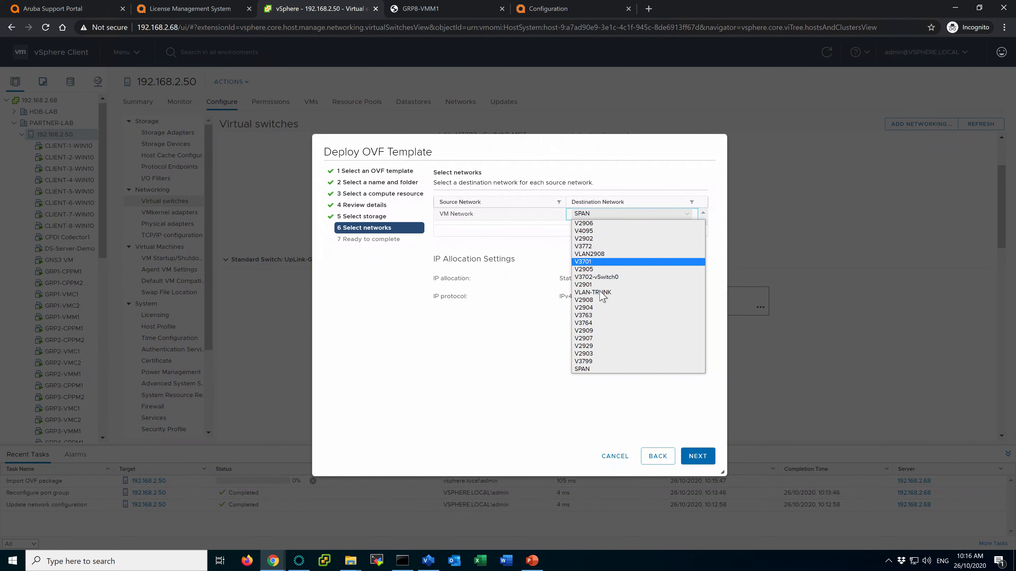
{"action": "left_click", "coordinate": [604, 293]}
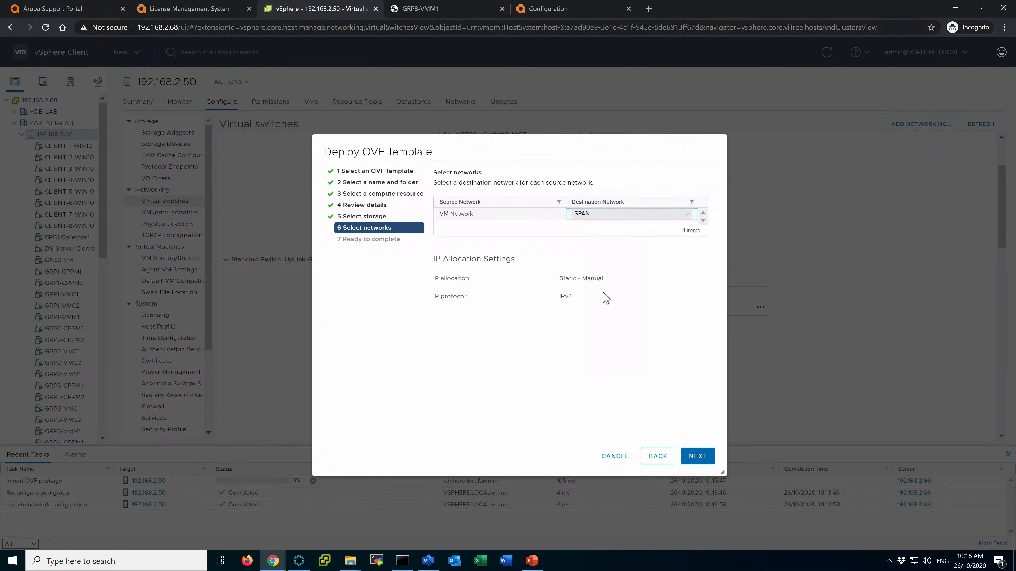
{"action": "left_click", "coordinate": [703, 457]}
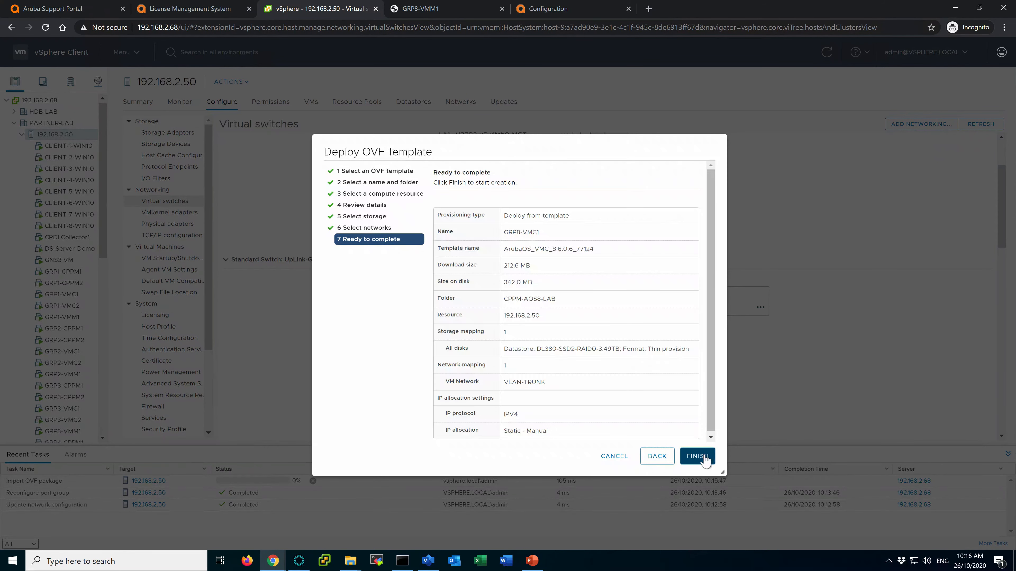
{"action": "left_click", "coordinate": [698, 456]}
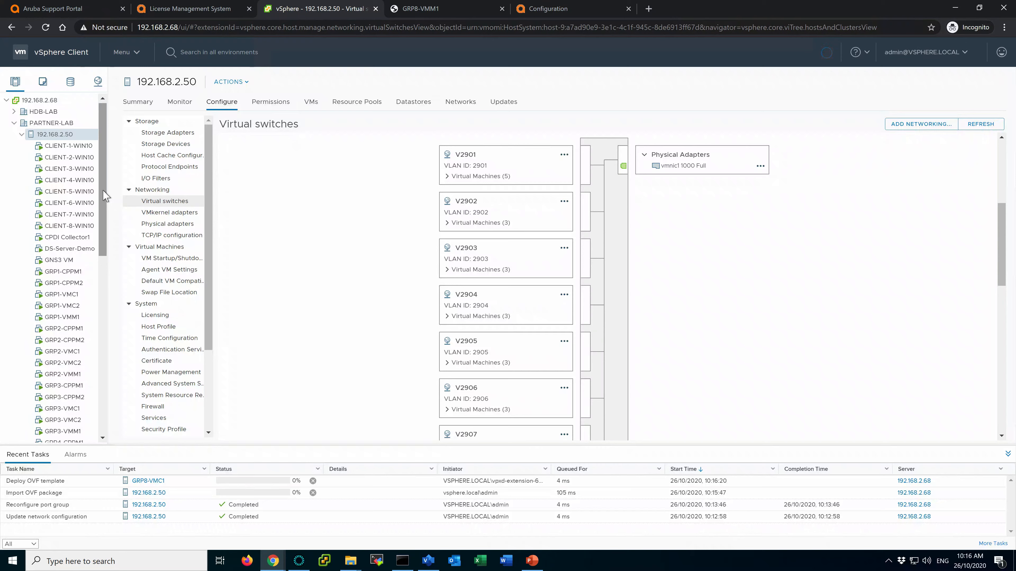
Step: Start another OVF template deployment on host 192.168.2.50 using the local file ArubaOS_VMC_8.6.0.6_77124.ova
{"action": "left_click_drag", "start_coordinate": [103, 192], "coordinate": [106, 350]}
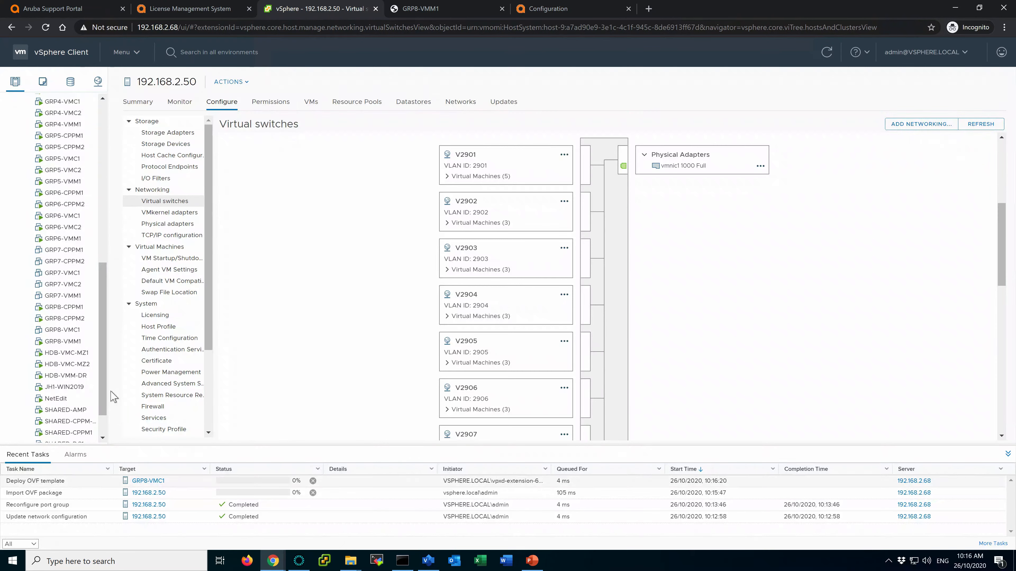
{"action": "left_click_drag", "start_coordinate": [103, 381], "coordinate": [101, 194]}
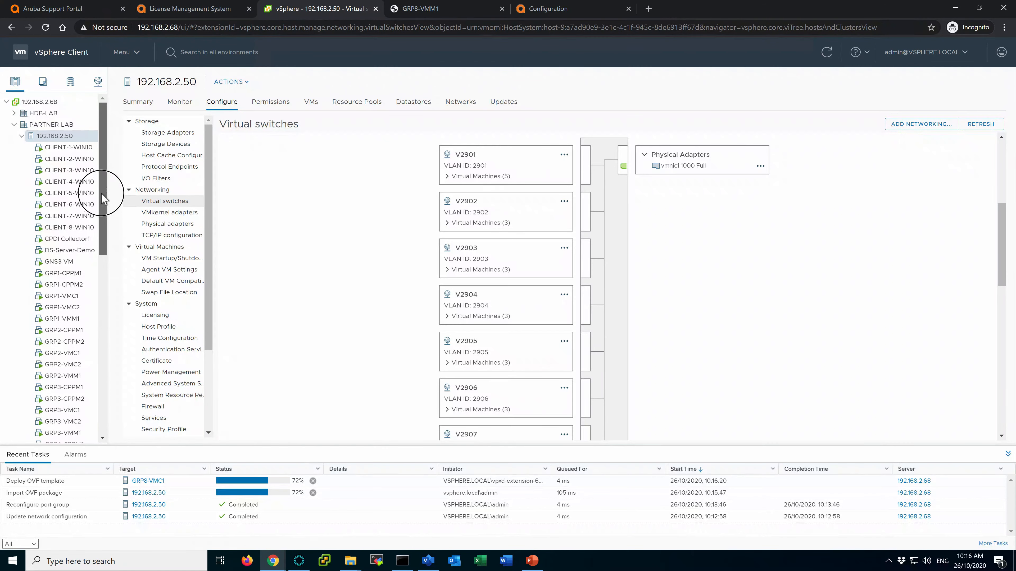
{"action": "right_click", "coordinate": [54, 140]}
{"action": "left_click", "coordinate": [106, 176]}
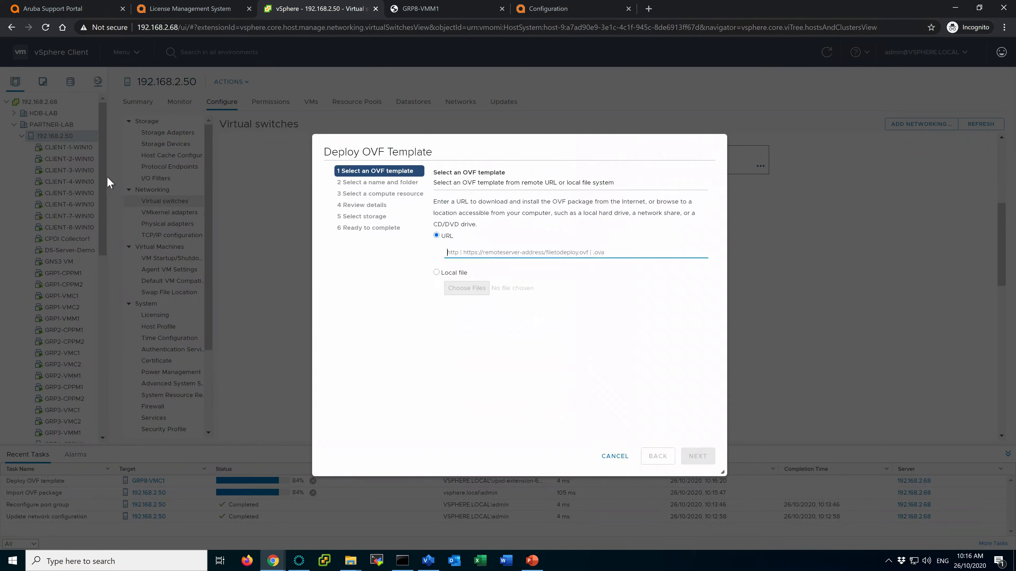
{"action": "left_click", "coordinate": [436, 273]}
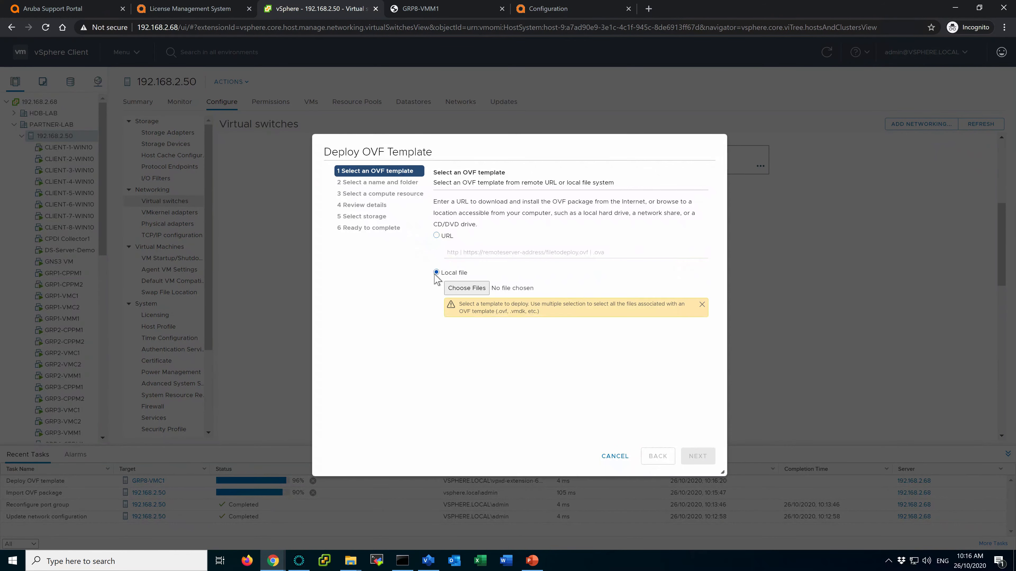
{"action": "left_click", "coordinate": [459, 287]}
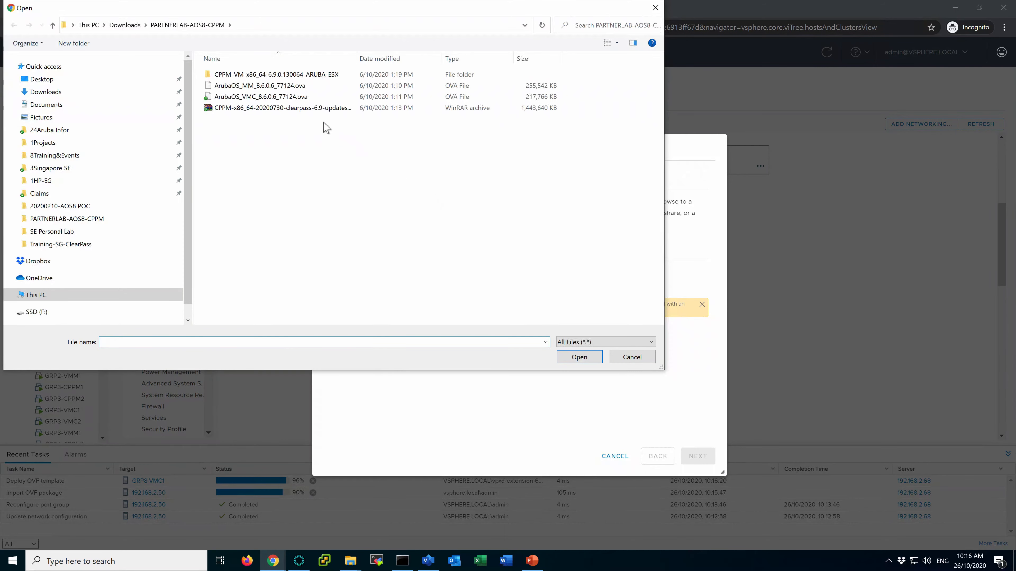
{"action": "double_click", "coordinate": [261, 96]}
{"action": "left_click", "coordinate": [698, 456]}
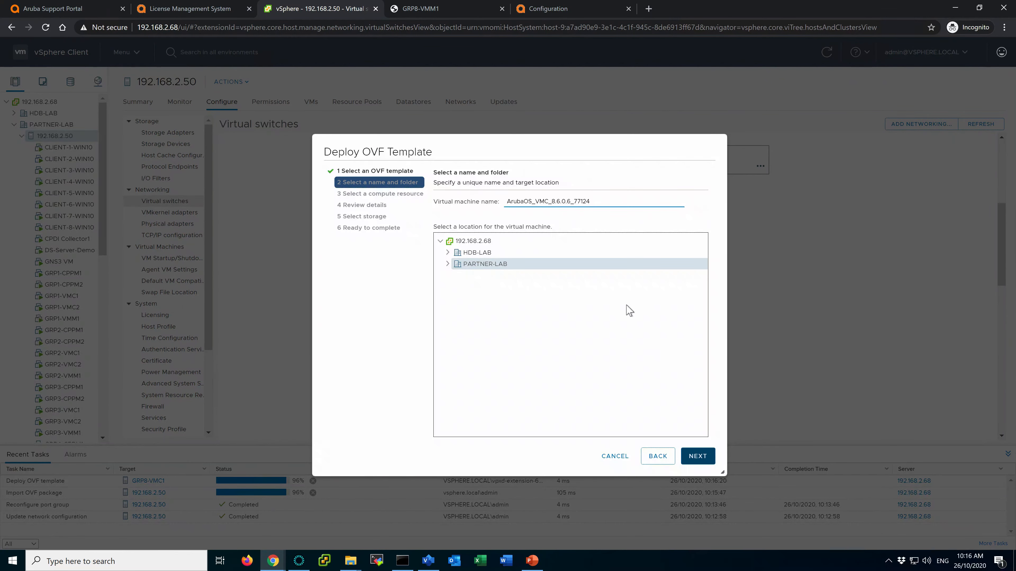
Step: Name the second virtual machine GRP8-VMC2, place it in PARTNER-LAB's CPPM-AOS8-LAB folder and accept host 192.168.2.50 as compute resource
{"action": "left_click_drag", "start_coordinate": [594, 201], "coordinate": [480, 208]}
{"action": "type", "text": "G"}
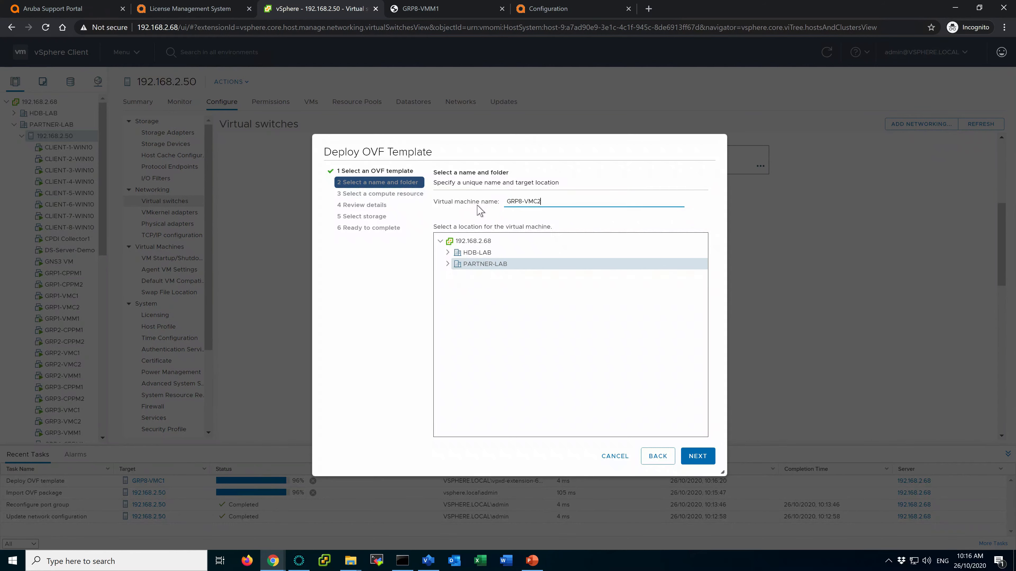
{"action": "type", "text": "RP8-VMC2"}
{"action": "left_click", "coordinate": [448, 264]}
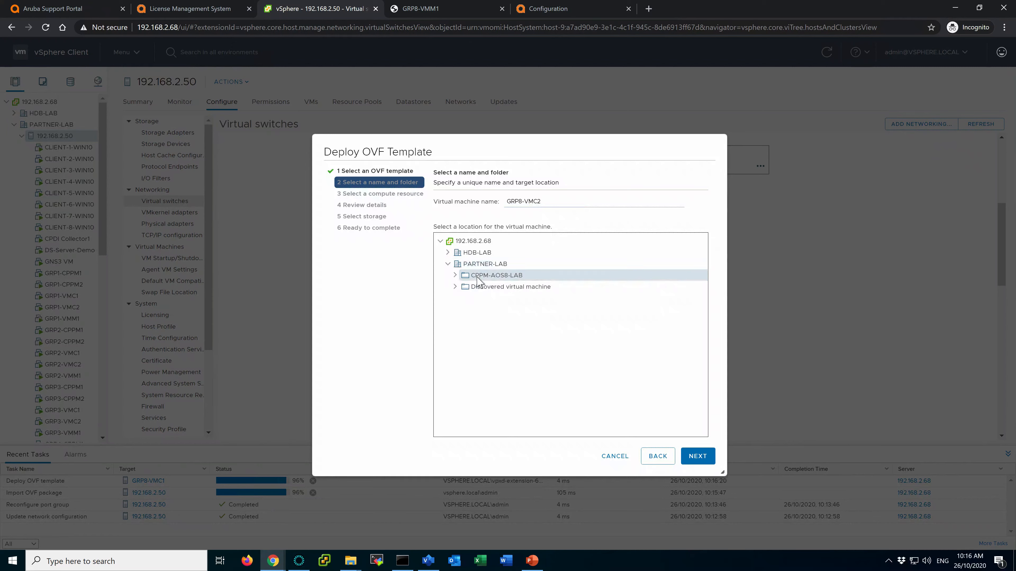
{"action": "left_click", "coordinate": [698, 456]}
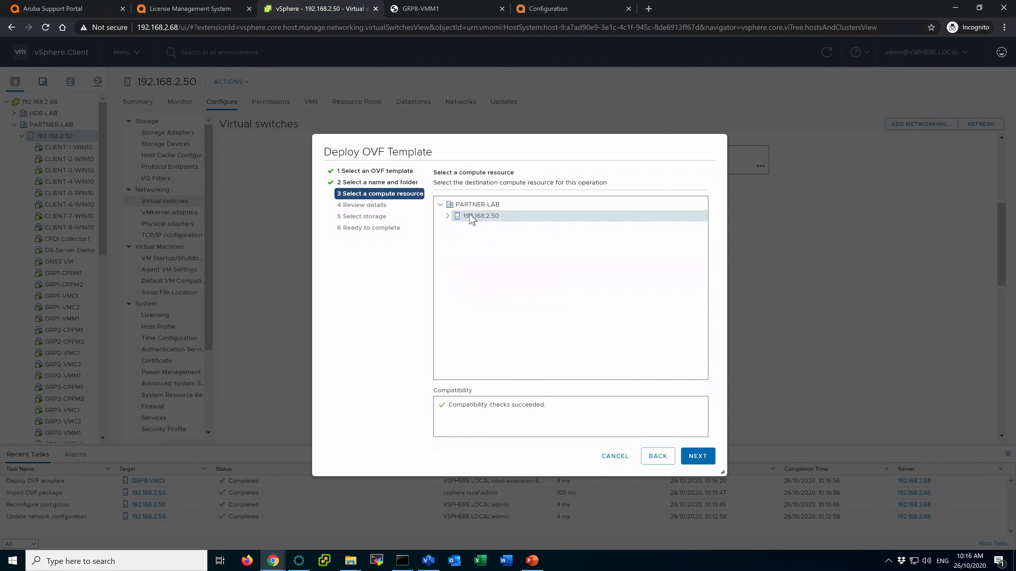
{"action": "left_click", "coordinate": [701, 460]}
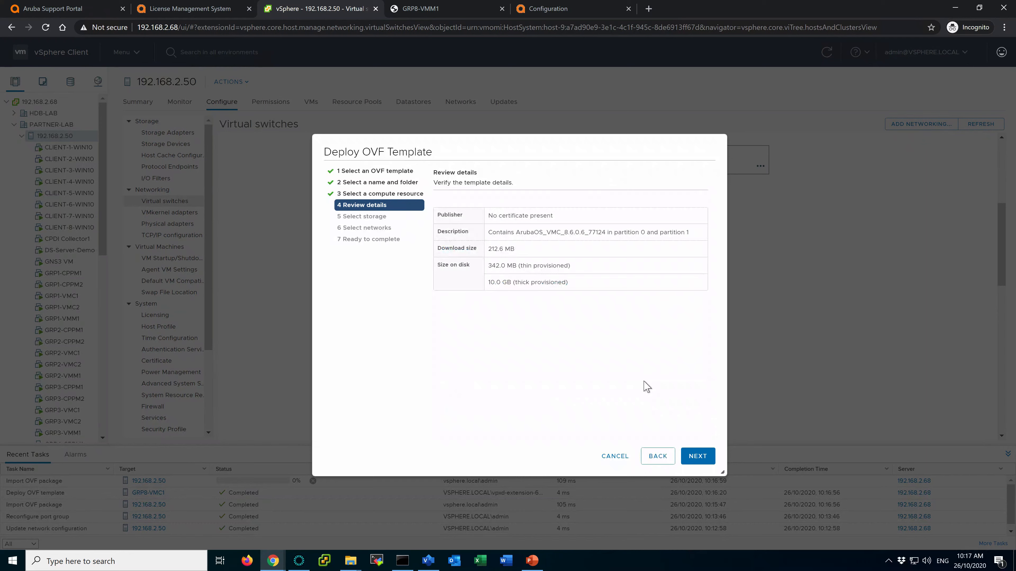
Step: Accept the template details and store GRP8-VMC2 on the DL380-SSD2 datastore with the Thin Provision disk format
{"action": "left_click", "coordinate": [698, 456]}
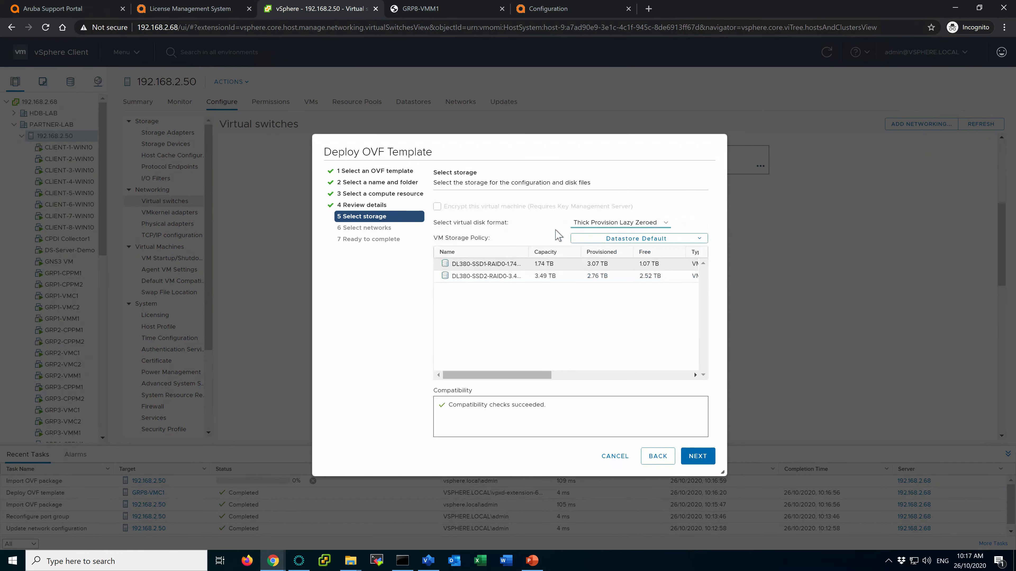
{"action": "left_click", "coordinate": [482, 276]}
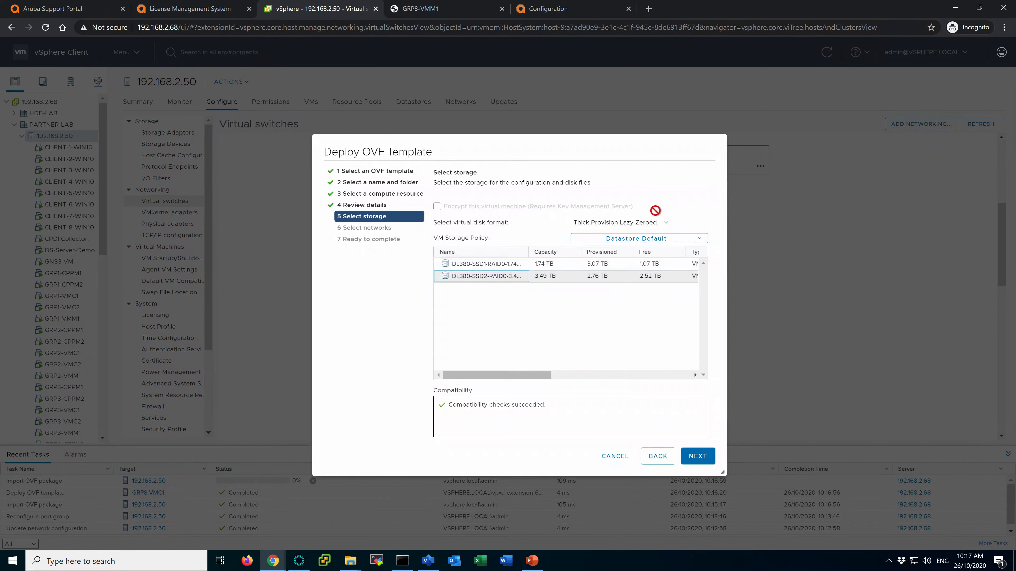
{"action": "left_click", "coordinate": [650, 227]}
{"action": "left_click", "coordinate": [601, 246]}
{"action": "left_click", "coordinate": [698, 456]}
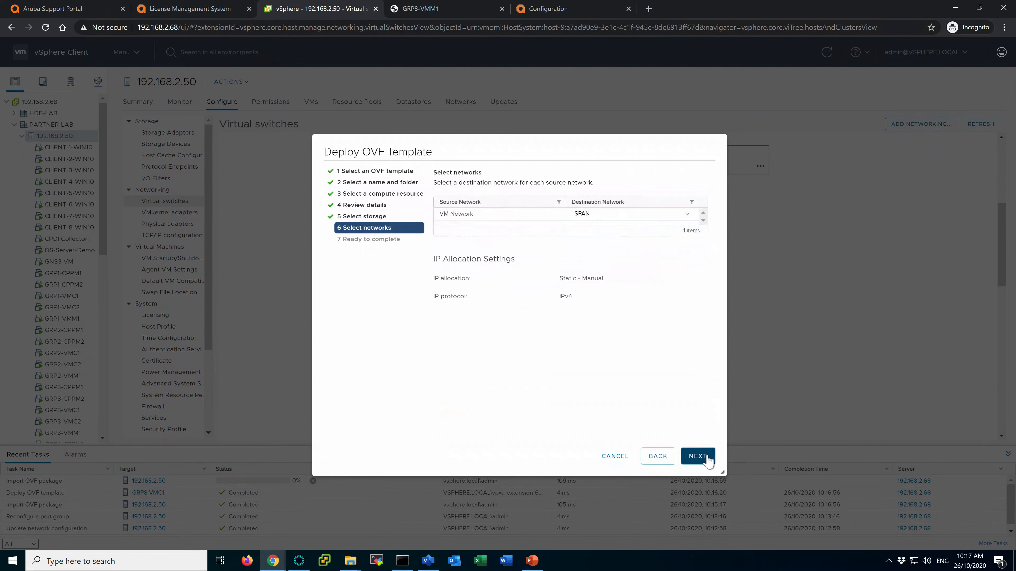
Step: Connect GRP8-VMC2's VM Network to VLAN-TRUNK and finish its deployment
{"action": "left_click", "coordinate": [656, 214]}
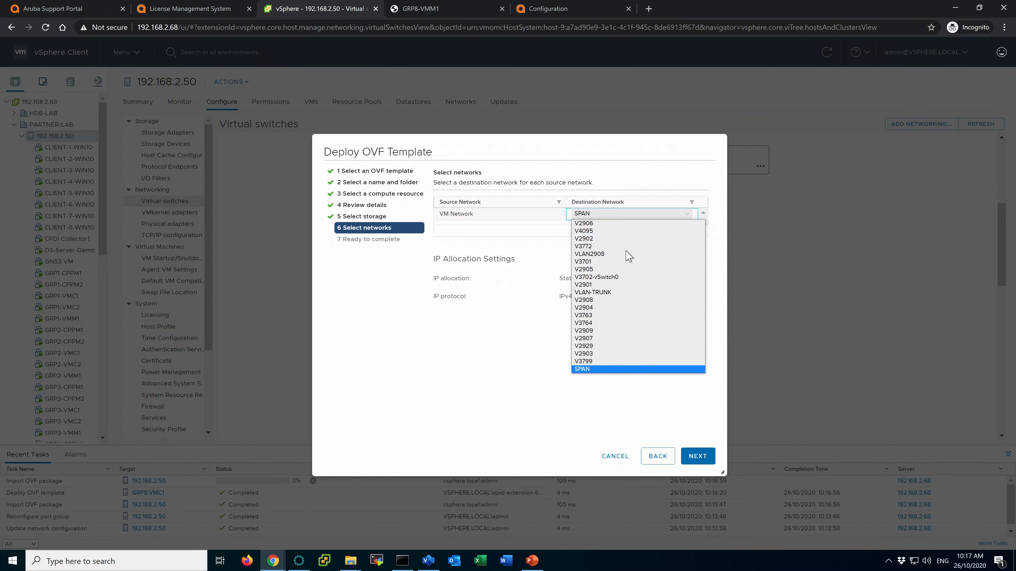
{"action": "left_click", "coordinate": [601, 293]}
{"action": "left_click", "coordinate": [703, 459]}
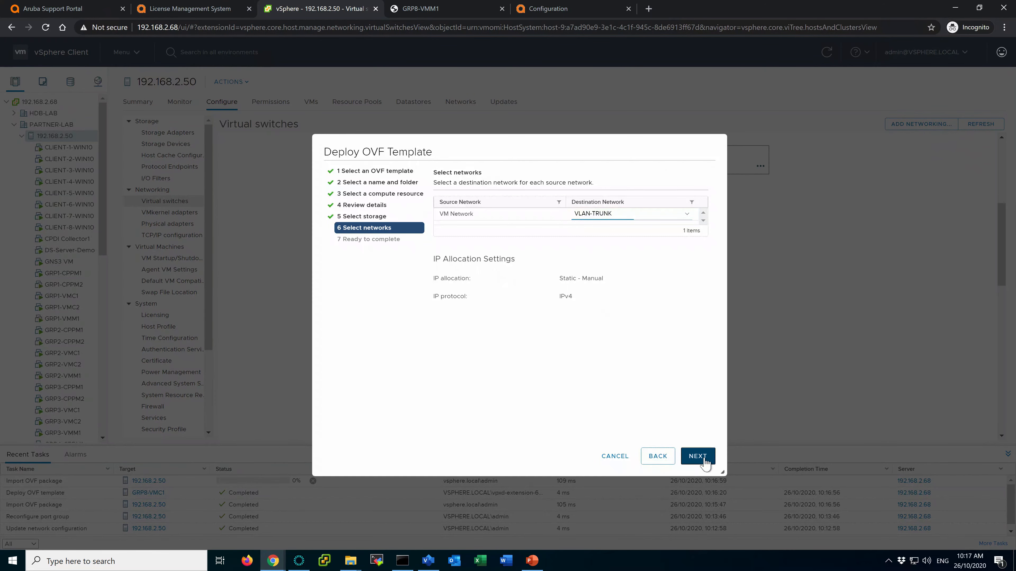
{"action": "left_click", "coordinate": [698, 456]}
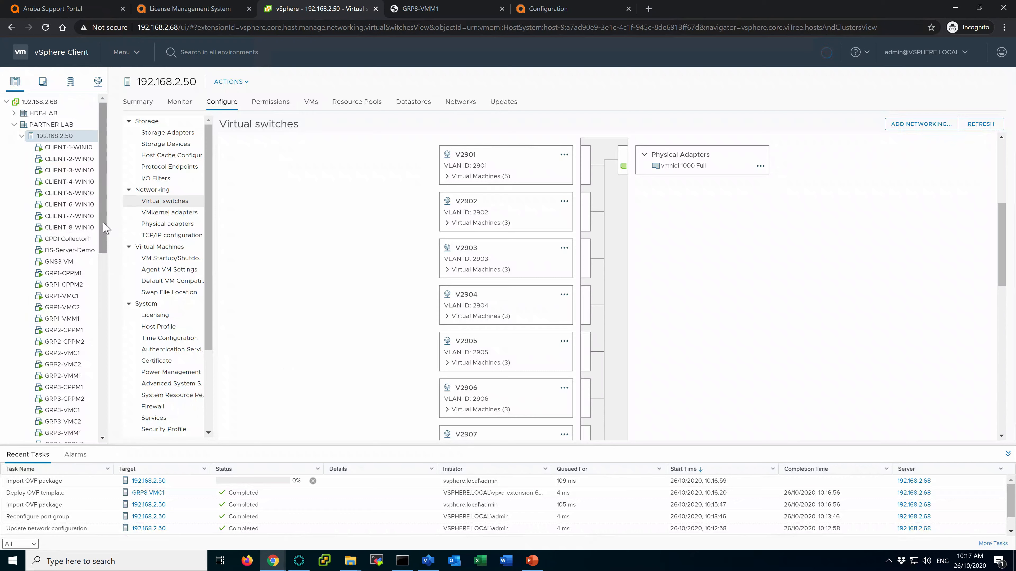
Step: Review the virtual hardware settings of GRP8-VMC1, including its network adapters, and accept them
{"action": "left_click_drag", "start_coordinate": [104, 200], "coordinate": [103, 372]}
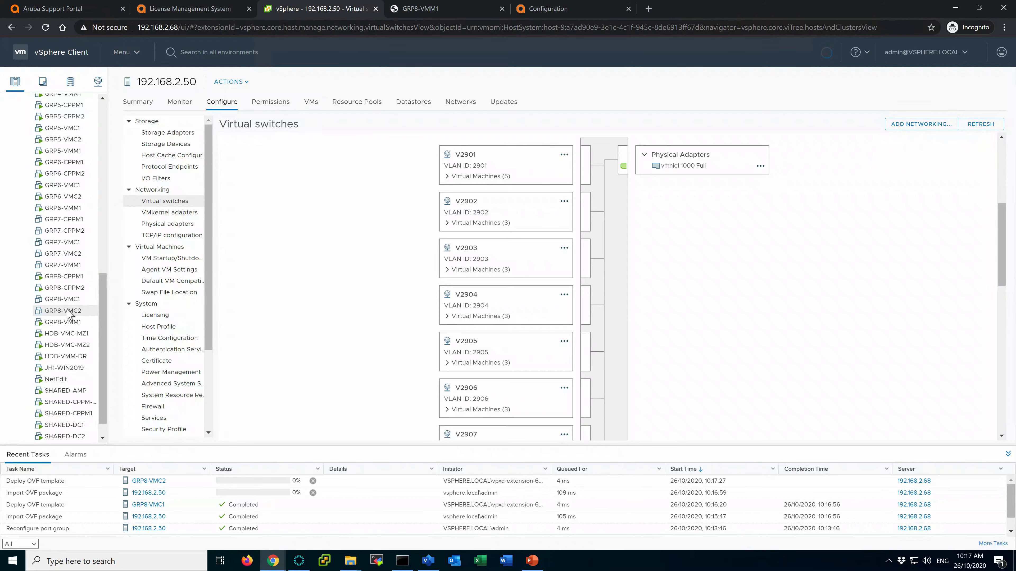
{"action": "left_click", "coordinate": [63, 300]}
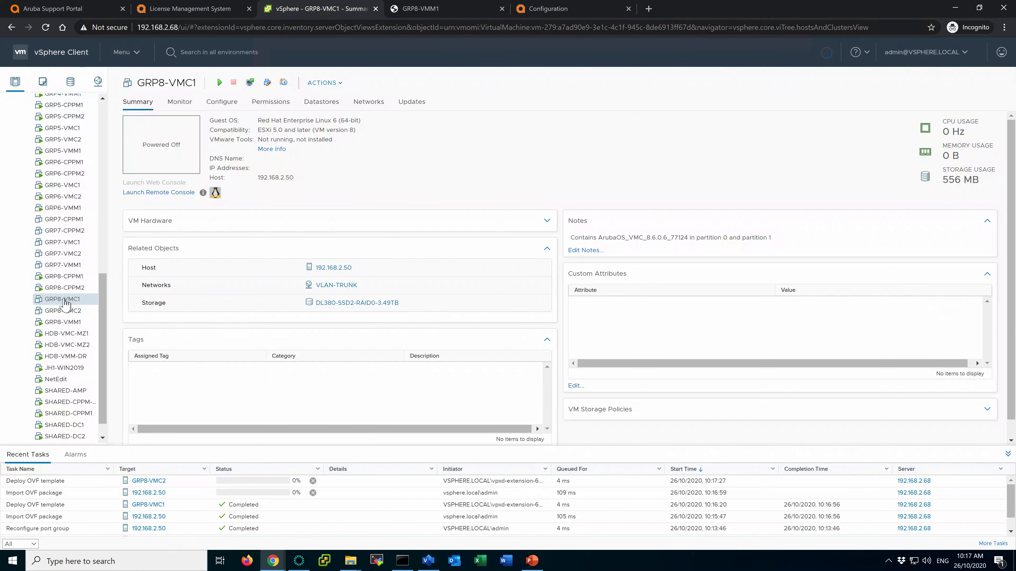
{"action": "right_click", "coordinate": [63, 300]}
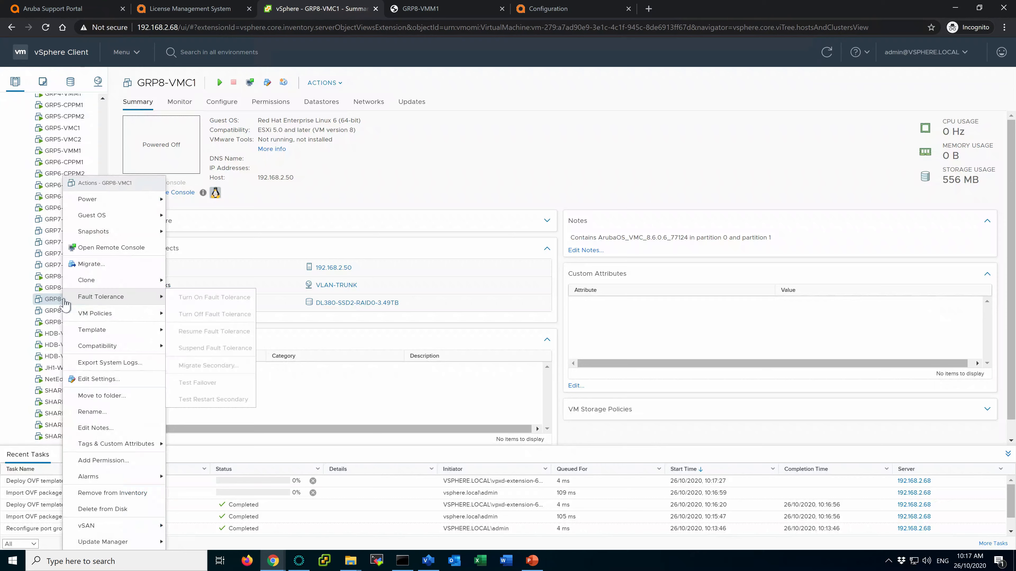
{"action": "left_click", "coordinate": [99, 380]}
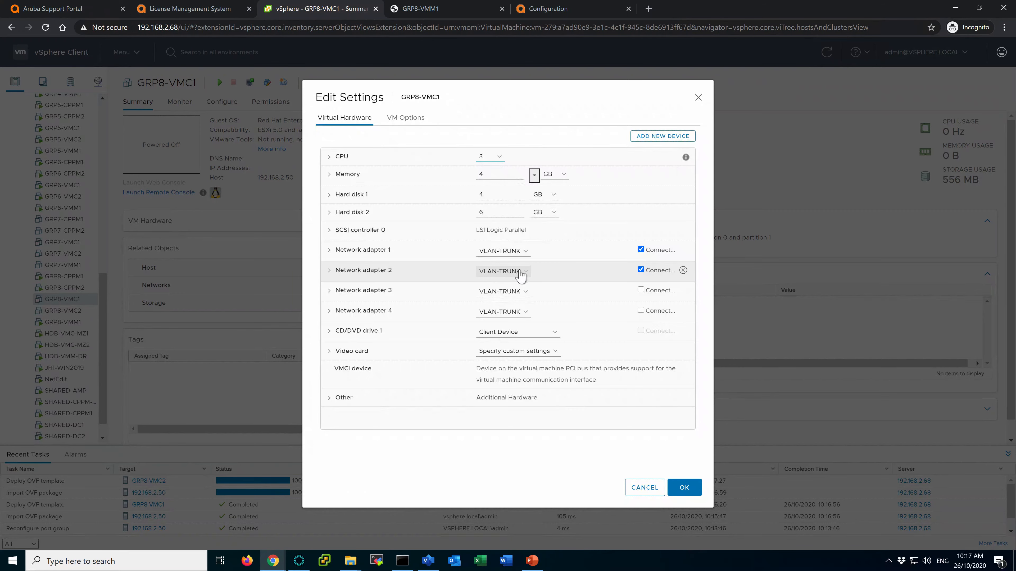
{"action": "left_click", "coordinate": [699, 489]}
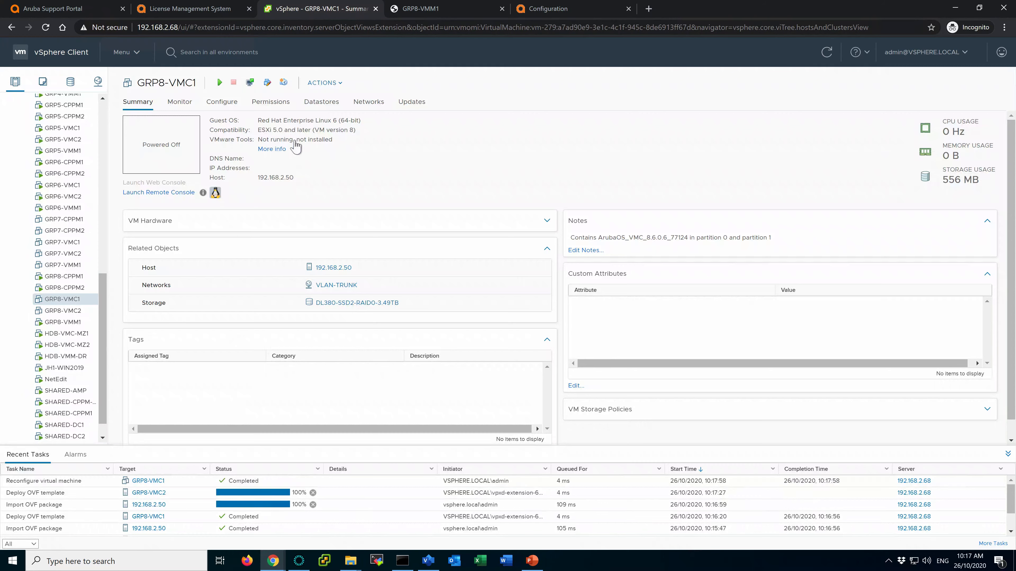
Step: Power on the GRP8-VMC1 virtual machine
{"action": "left_click", "coordinate": [219, 84]}
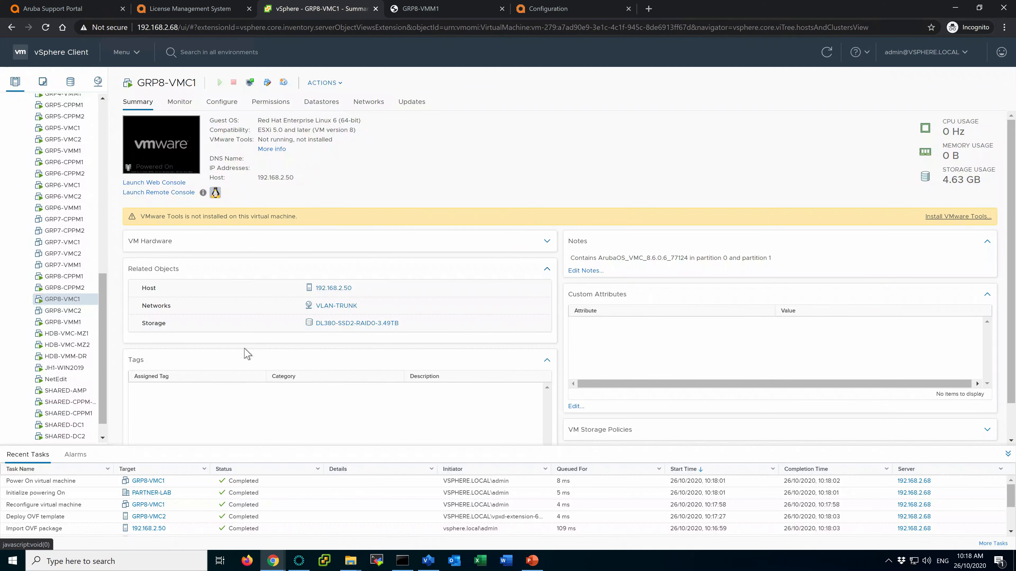
{"action": "scroll", "coordinate": [320, 528], "scroll_direction": "down", "scroll_amount": 3}
{"action": "scroll", "coordinate": [320, 529], "scroll_direction": "up", "scroll_amount": 3}
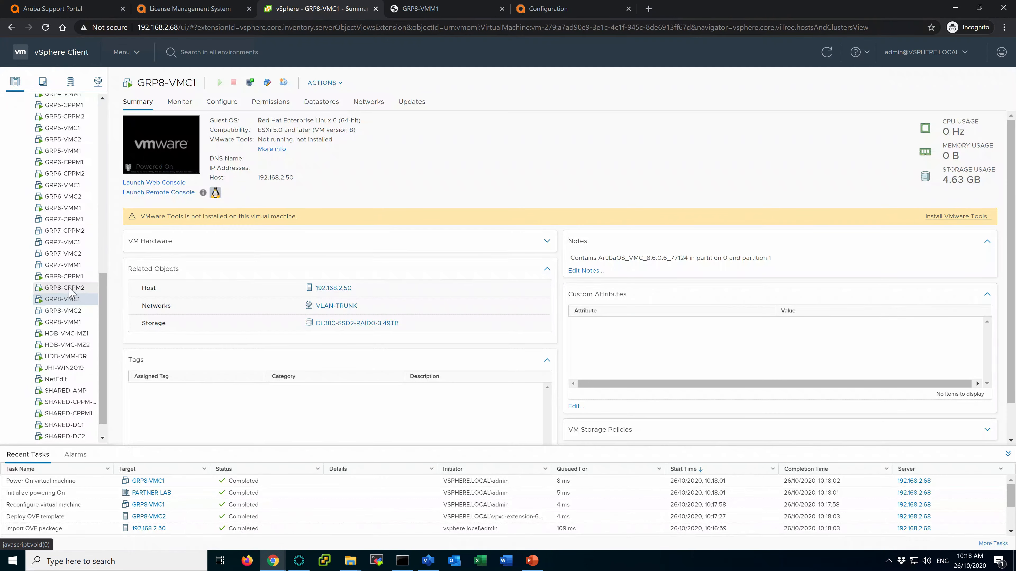
{"action": "left_click", "coordinate": [69, 289]}
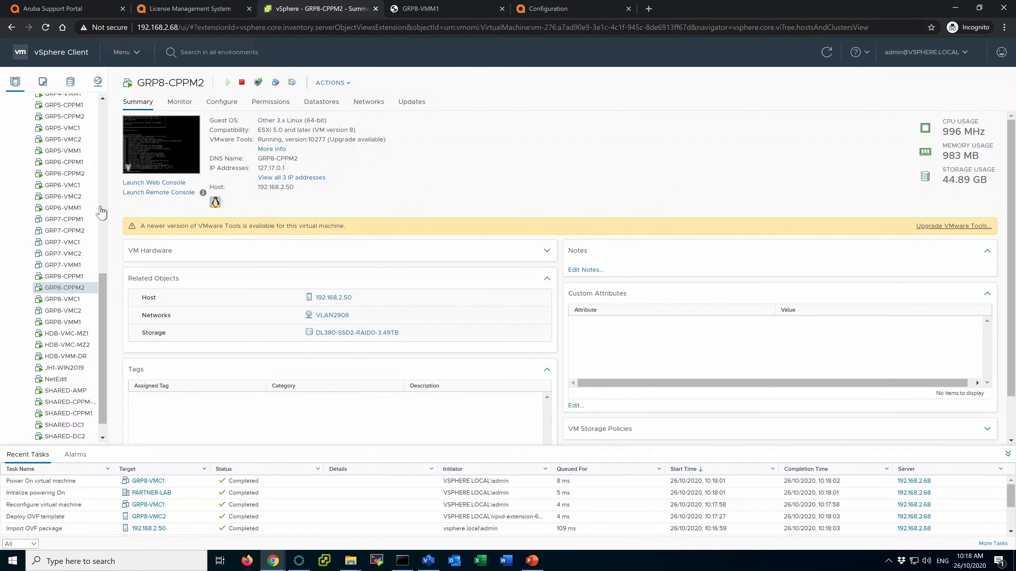
{"action": "left_click", "coordinate": [60, 277]}
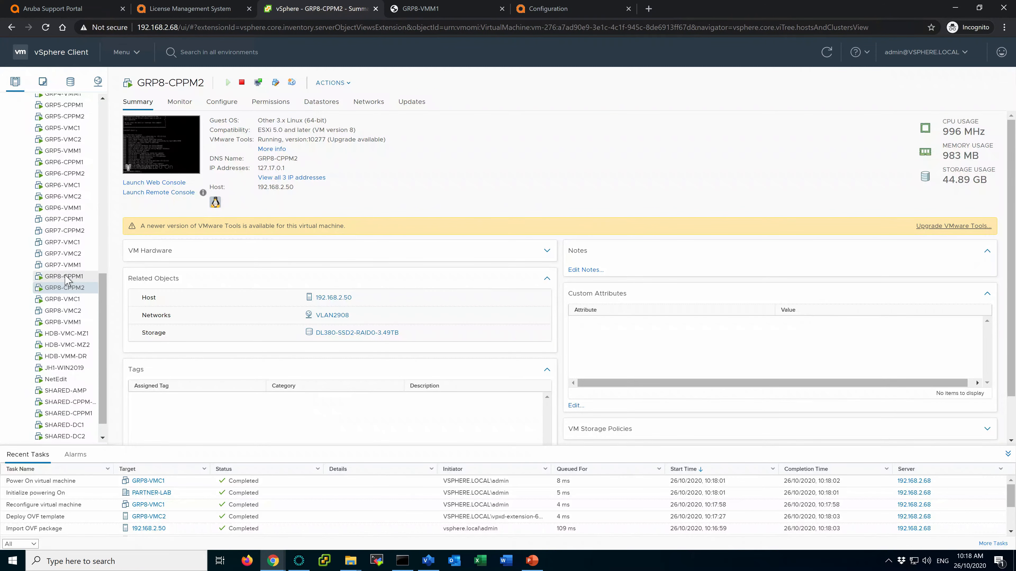
{"action": "left_click", "coordinate": [64, 288]}
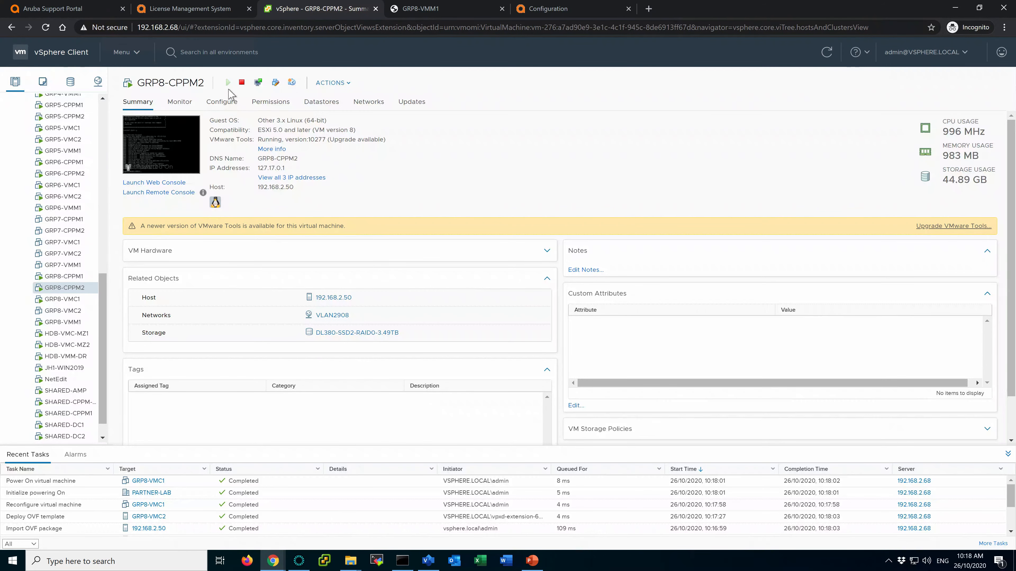
{"action": "left_click", "coordinate": [61, 277]}
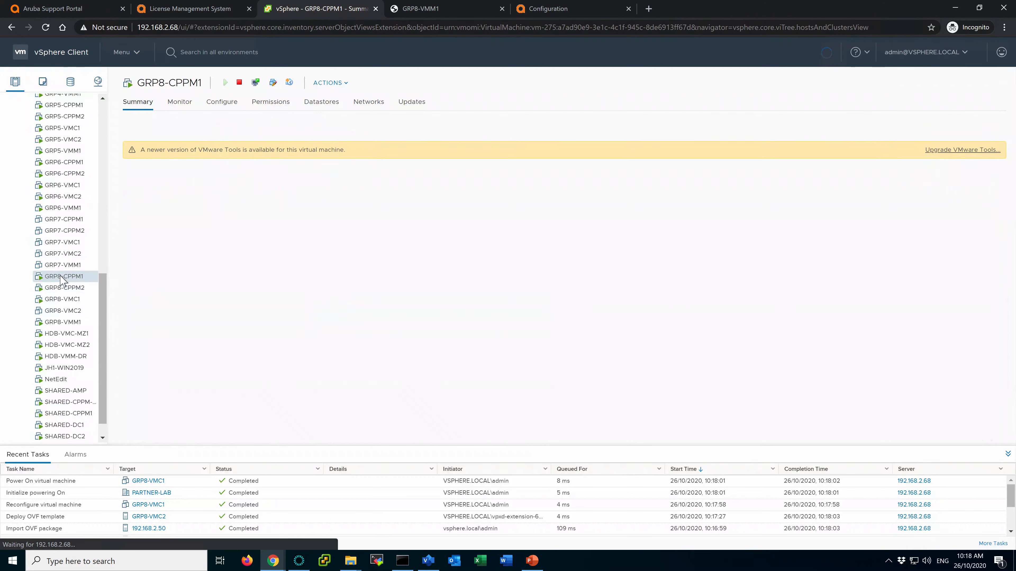
{"action": "left_click", "coordinate": [60, 289]}
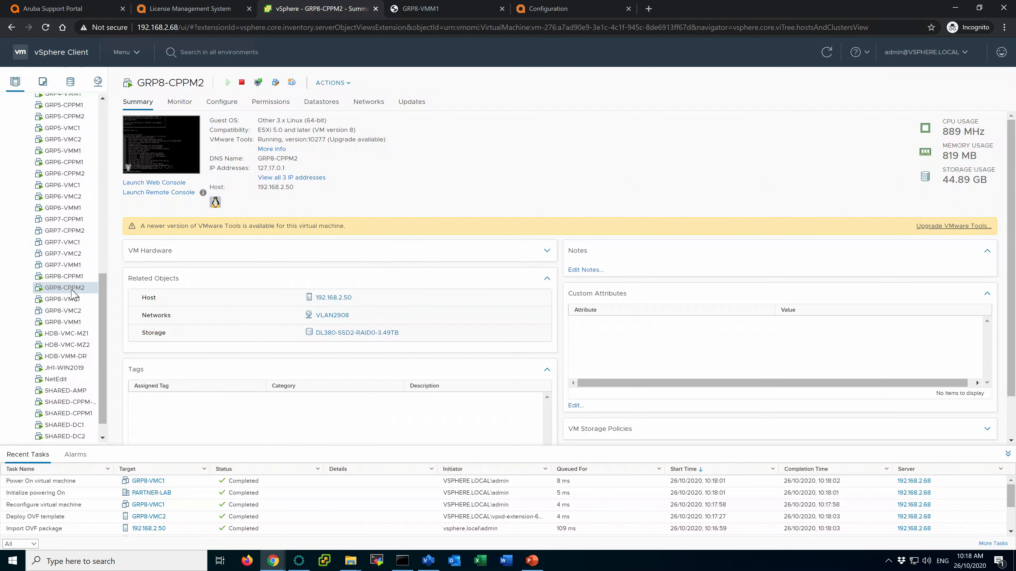
Step: Power on the GRP8-VMC2 virtual machine
{"action": "left_click", "coordinate": [63, 310]}
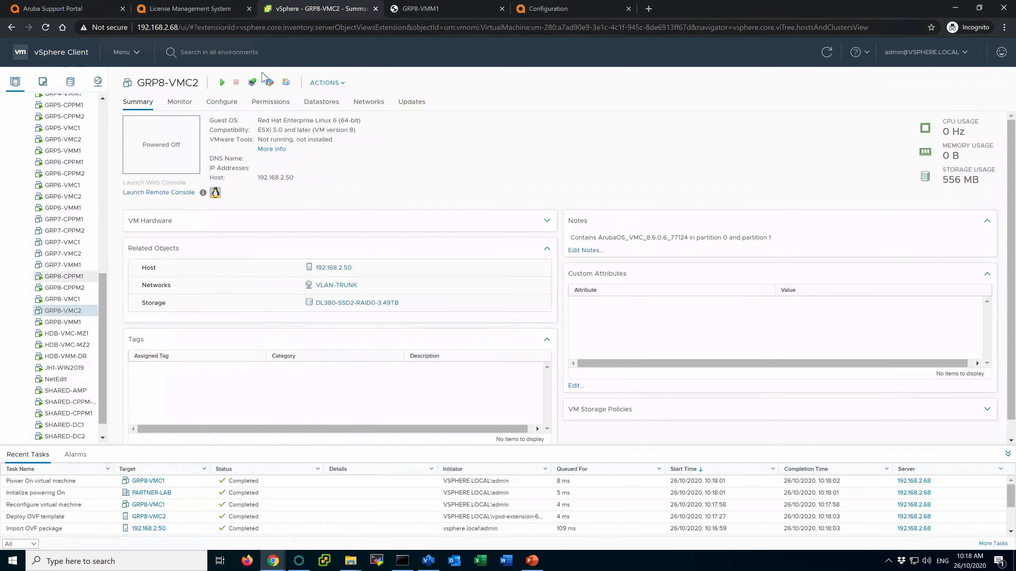
{"action": "left_click", "coordinate": [223, 82]}
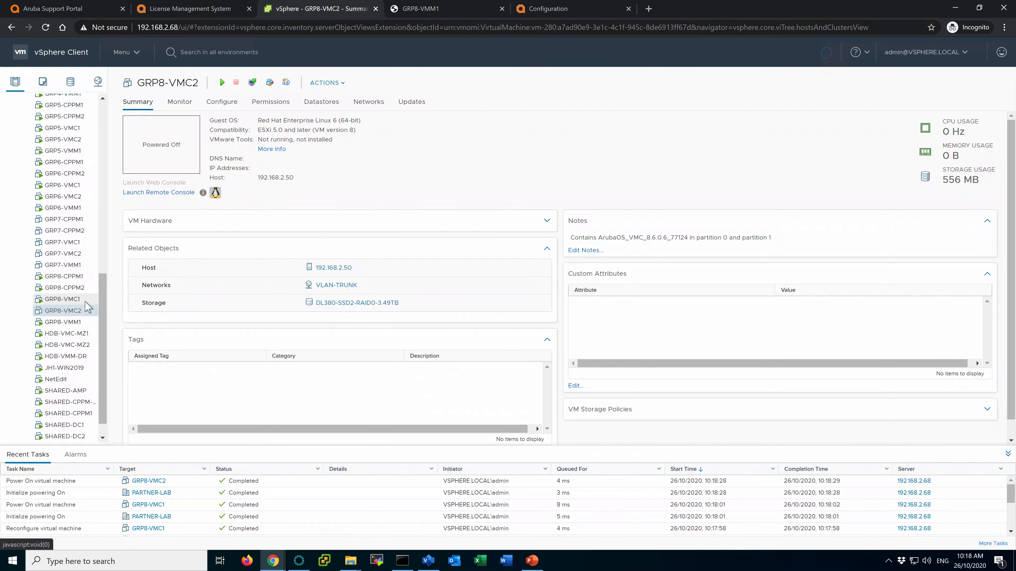
Step: Close the GRP8-VMM1 browser tab and return to the summary of GRP8-VMC1
{"action": "left_click", "coordinate": [501, 9]}
{"action": "left_click", "coordinate": [63, 298]}
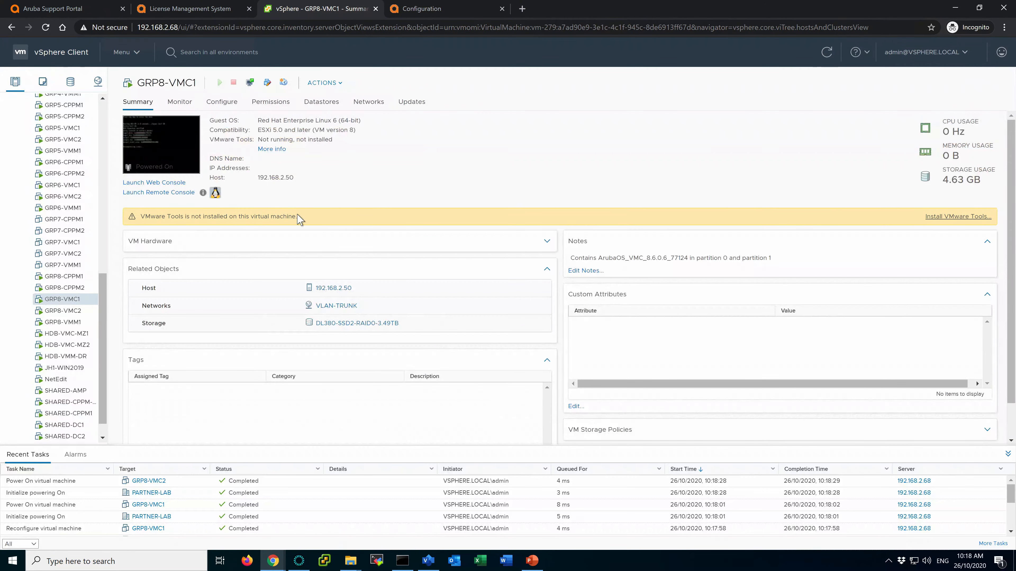
Step: Open the web consoles of the GRP8-VMC1 and GRP8-VMC2 virtual machines
{"action": "left_click", "coordinate": [167, 148]}
{"action": "left_click", "coordinate": [343, 10]}
{"action": "left_click", "coordinate": [63, 310]}
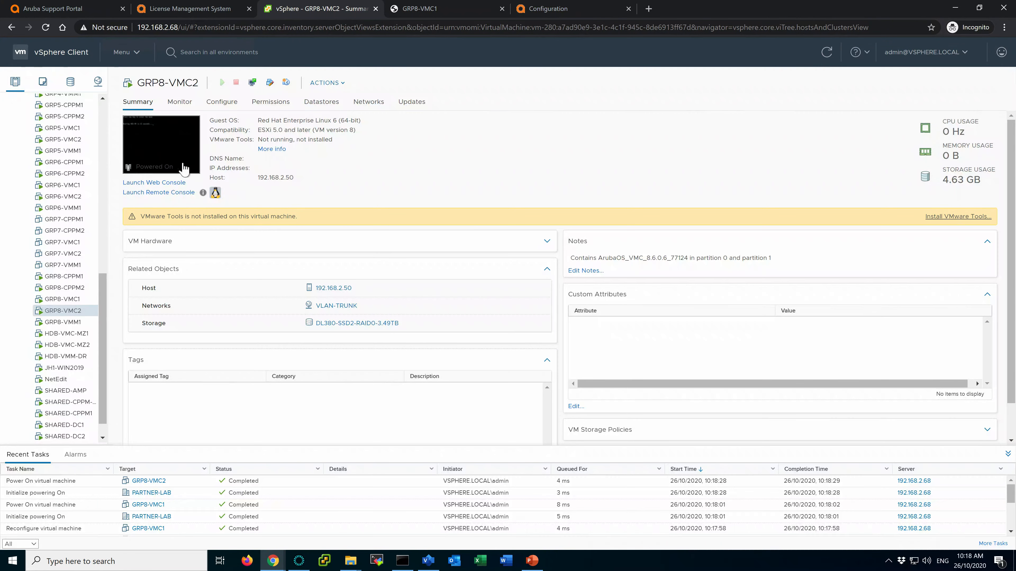
{"action": "left_click", "coordinate": [174, 162]}
Step: Skip the boot countdown in the GRP8-VMC2 console and return to the GRP8-VMC1 console
{"action": "left_click", "coordinate": [440, 12]}
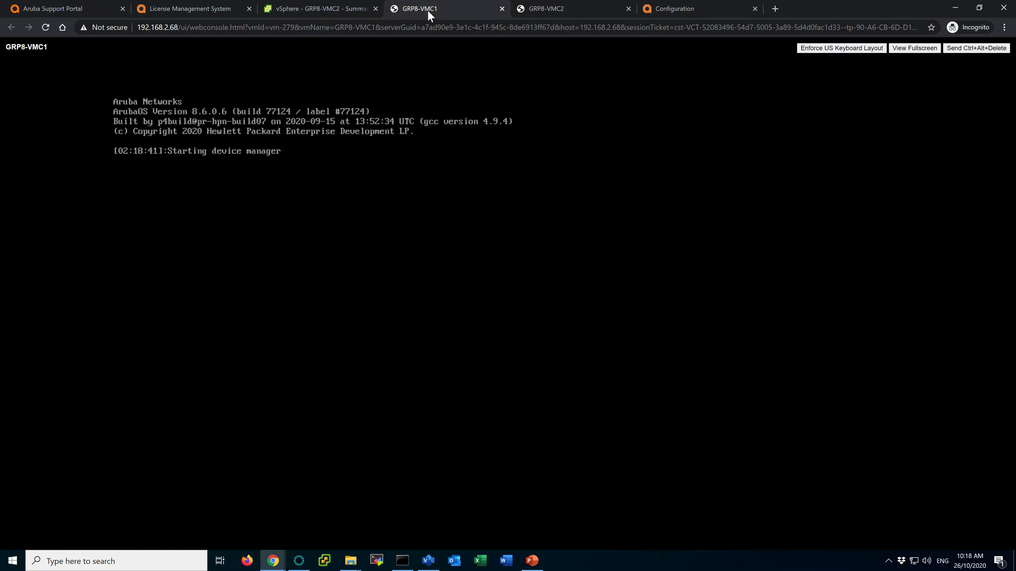
{"action": "left_click", "coordinate": [576, 11]}
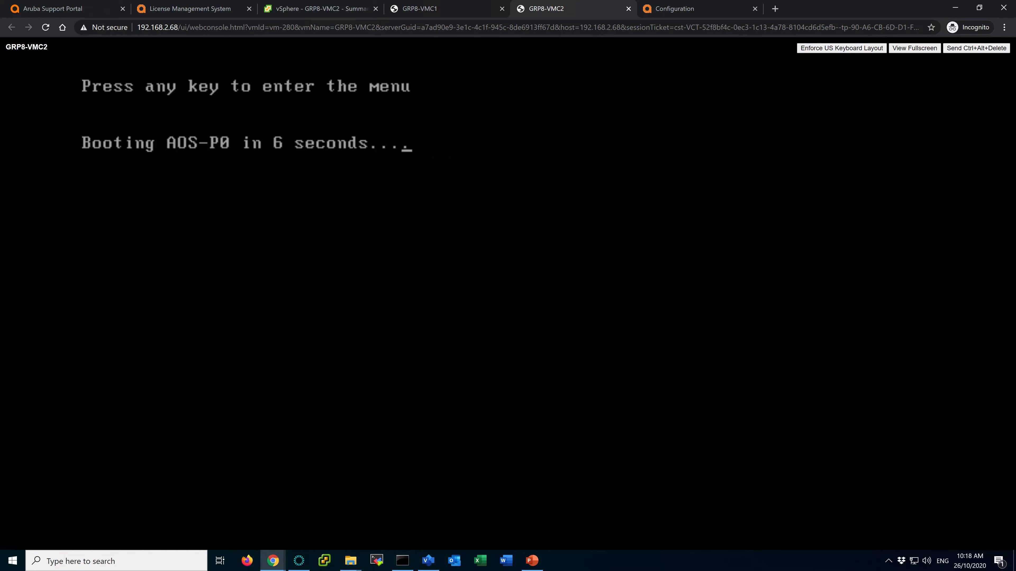
{"action": "key", "text": "Return"}
{"action": "key", "text": "Return"}
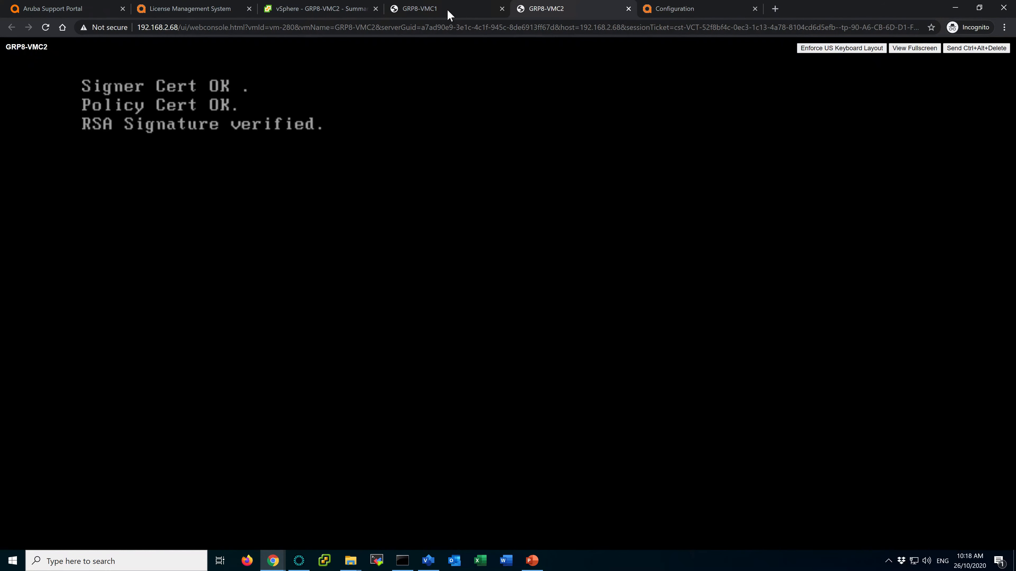
{"action": "left_click", "coordinate": [448, 11]}
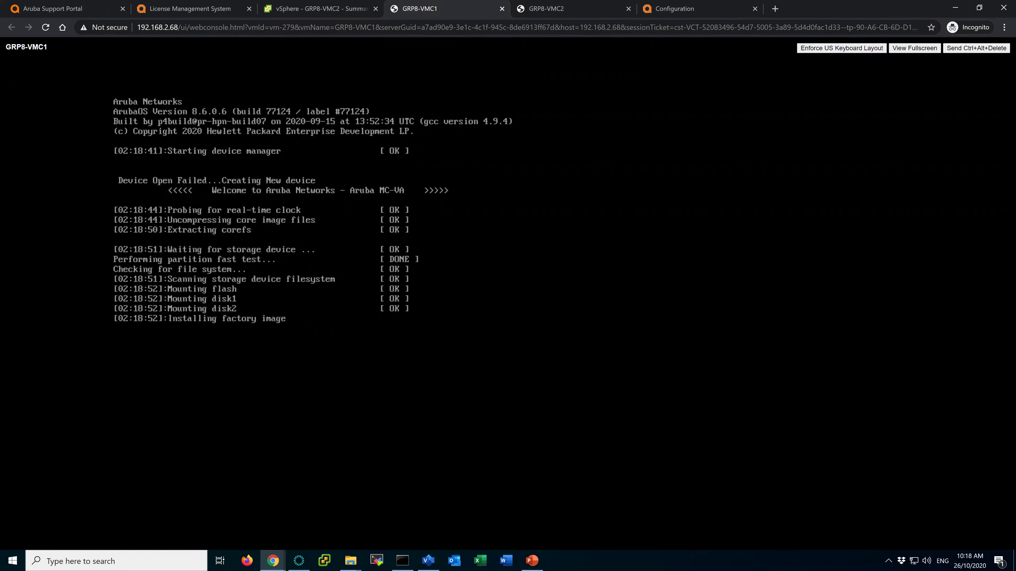
Step: Switch to the PowerPoint lab guide, review the Part 1 slide up to "Complete VMC initial configuration", and return to the GRP8-VMC1 console in Chrome
{"action": "left_click", "coordinate": [538, 566]}
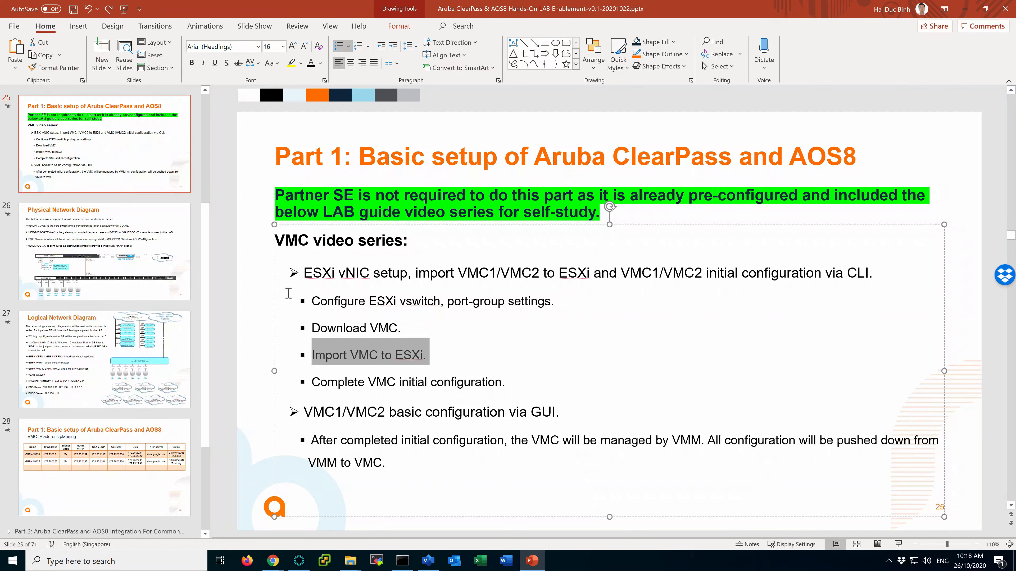
{"action": "left_click", "coordinate": [133, 337]}
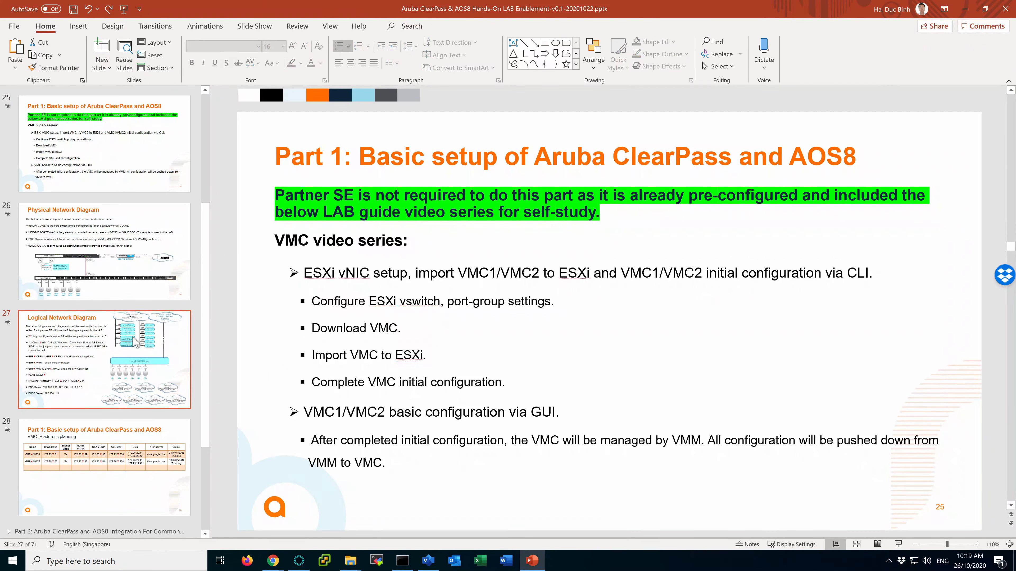
{"action": "left_click", "coordinate": [114, 169]}
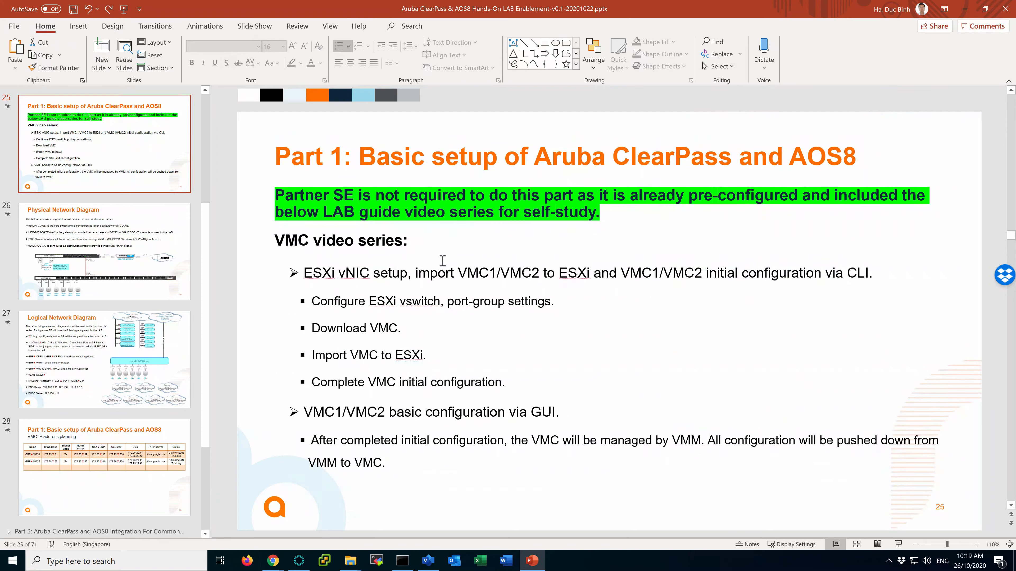
{"action": "left_click_drag", "start_coordinate": [312, 355], "coordinate": [433, 356]}
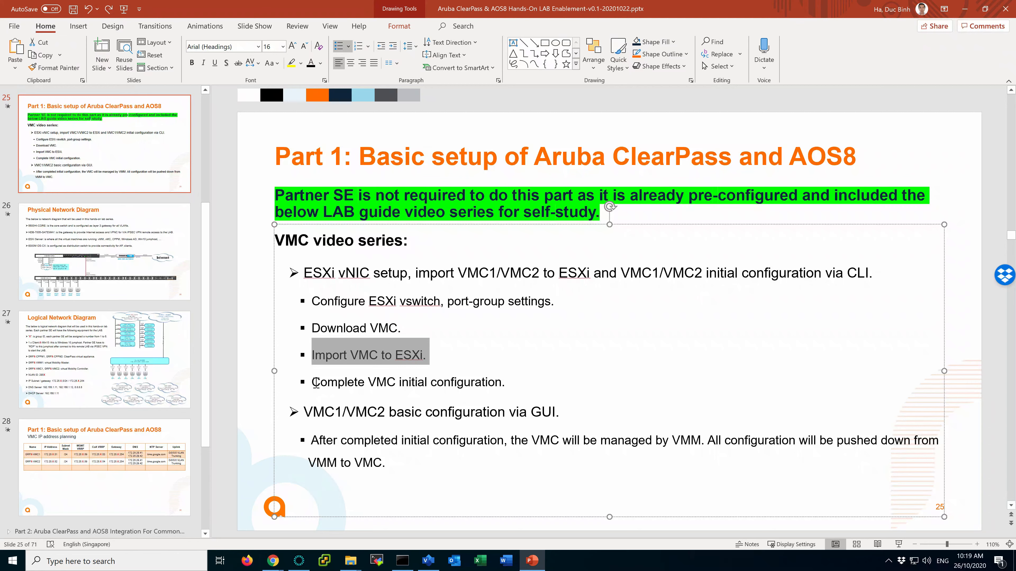
{"action": "left_click_drag", "start_coordinate": [316, 383], "coordinate": [513, 380]}
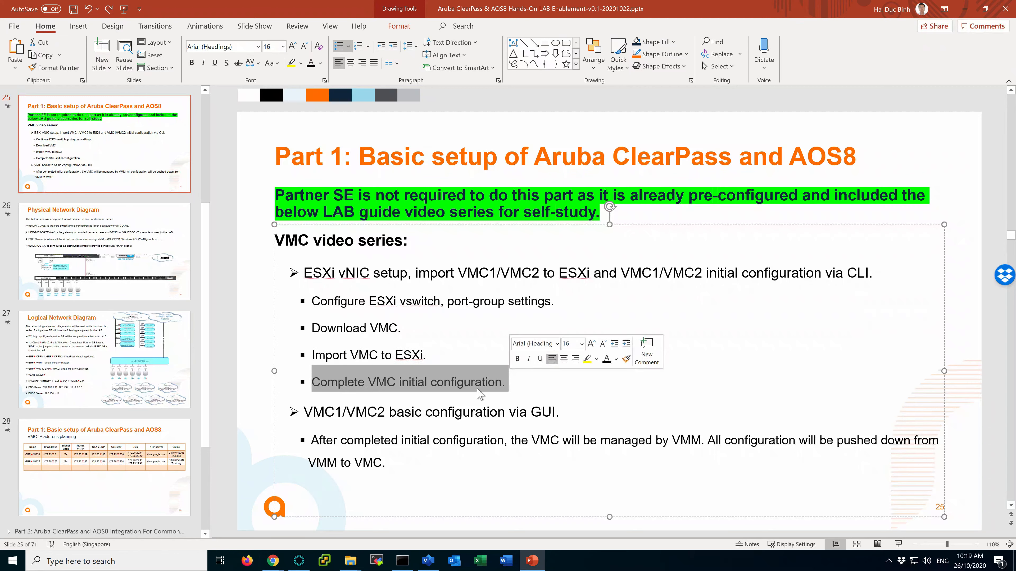
{"action": "mouse_move", "coordinate": [281, 560]}
{"action": "left_click", "coordinate": [319, 511]}
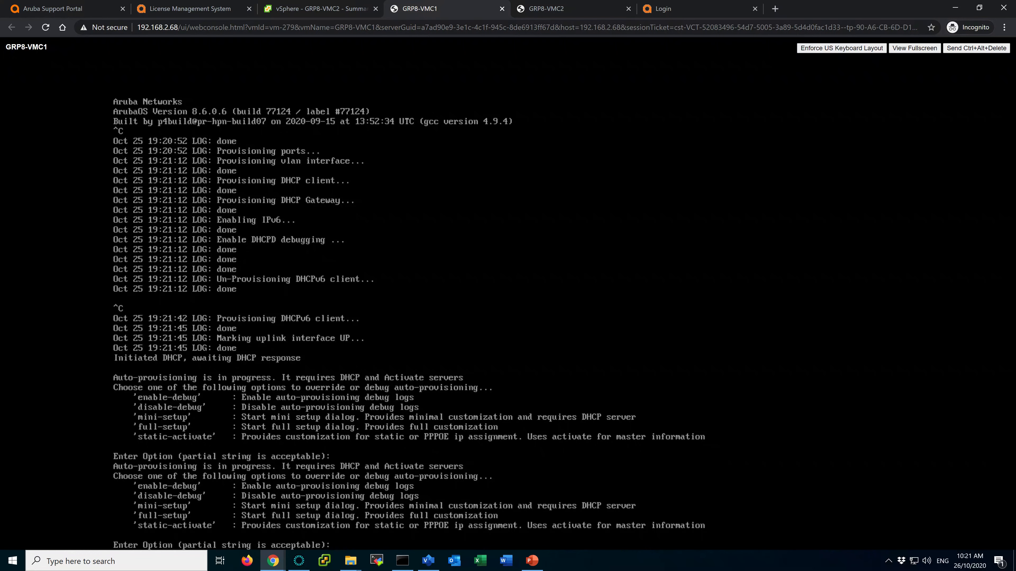
Step: Choose the full setup option for GRP8-VMC1 and confirm with yes that auto-provisioning is stopped
{"action": "type", "text": "full"}
{"action": "key", "text": "Return"}
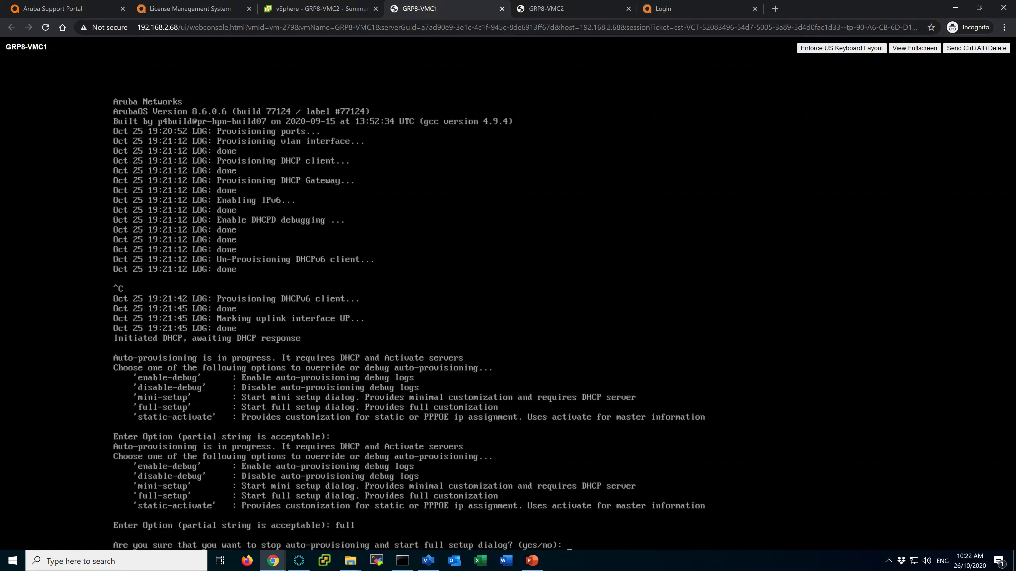
{"action": "type", "text": "yes"}
{"action": "key", "text": "Return"}
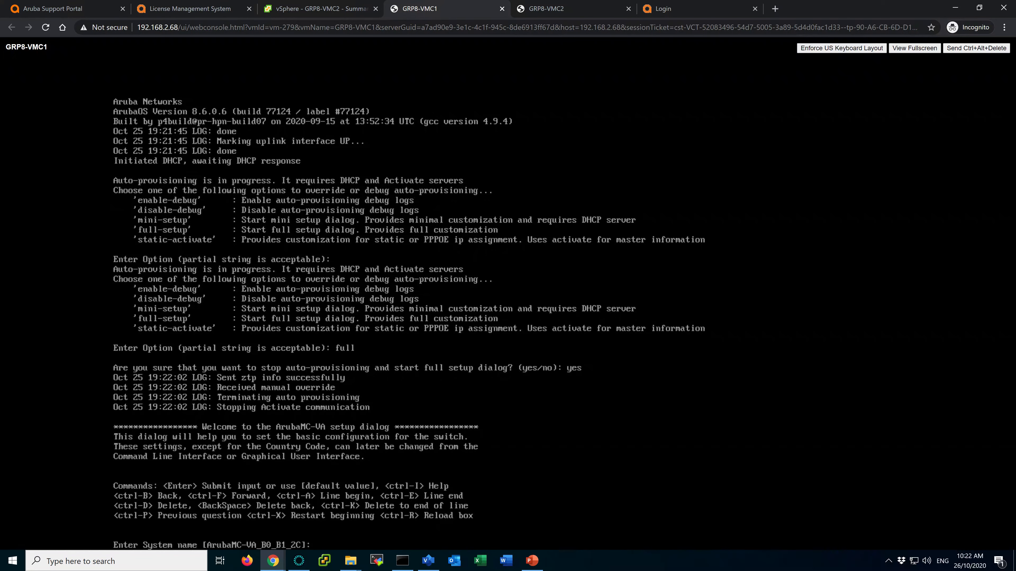
Step: Set the system name to GRP8-VMC1 and accept the default switch role md and IP type ipv4
{"action": "type", "text": "GRP8-VMC1"}
{"action": "key", "text": "Return"}
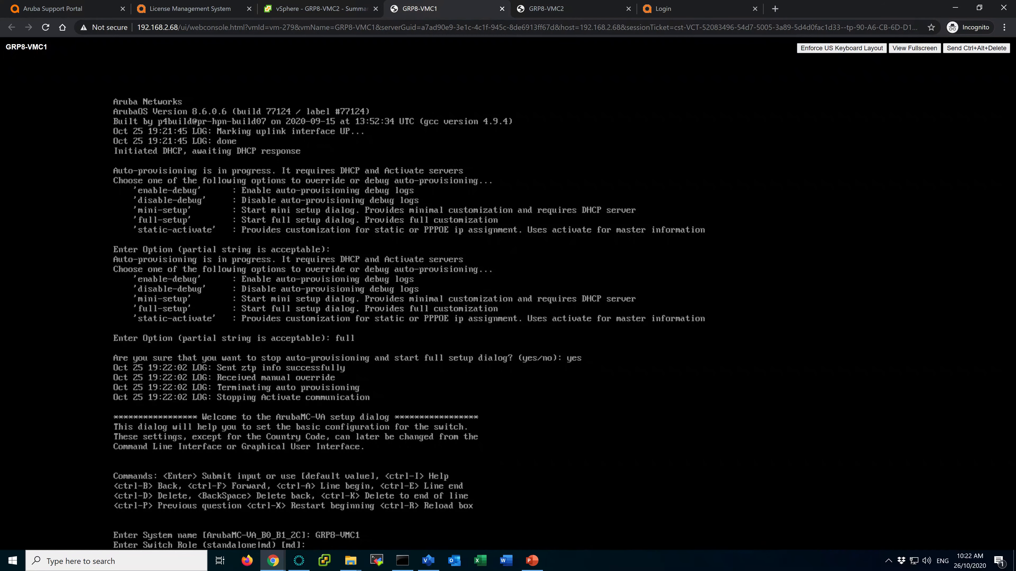
{"action": "key", "text": "Return"}
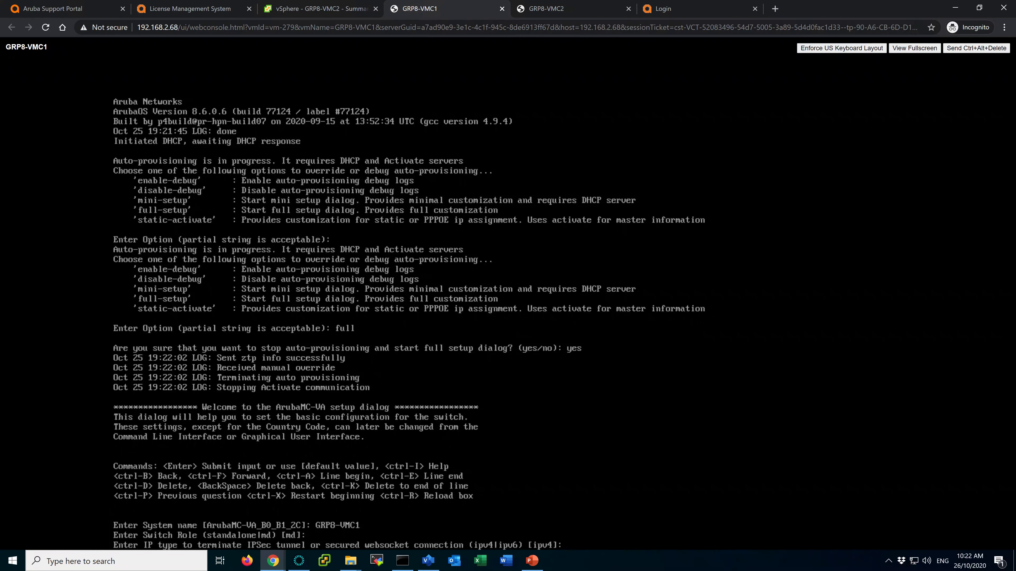
{"action": "key", "text": "Return"}
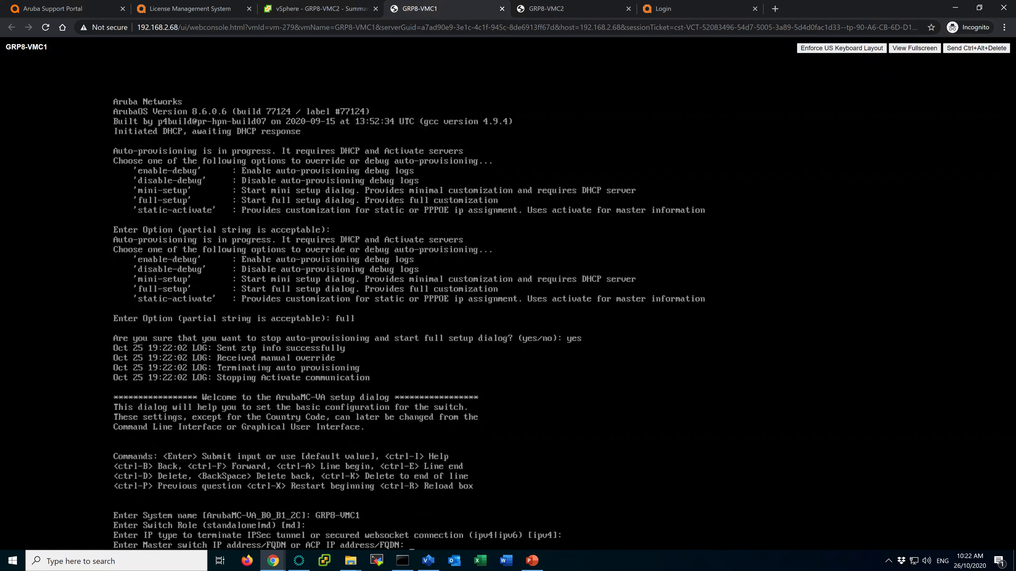
Step: Set the master switch IP address to 172.25.8.58 and accept MM as the master switch type
{"action": "type", "text": "172.25.8.58"}
{"action": "key", "text": "Return"}
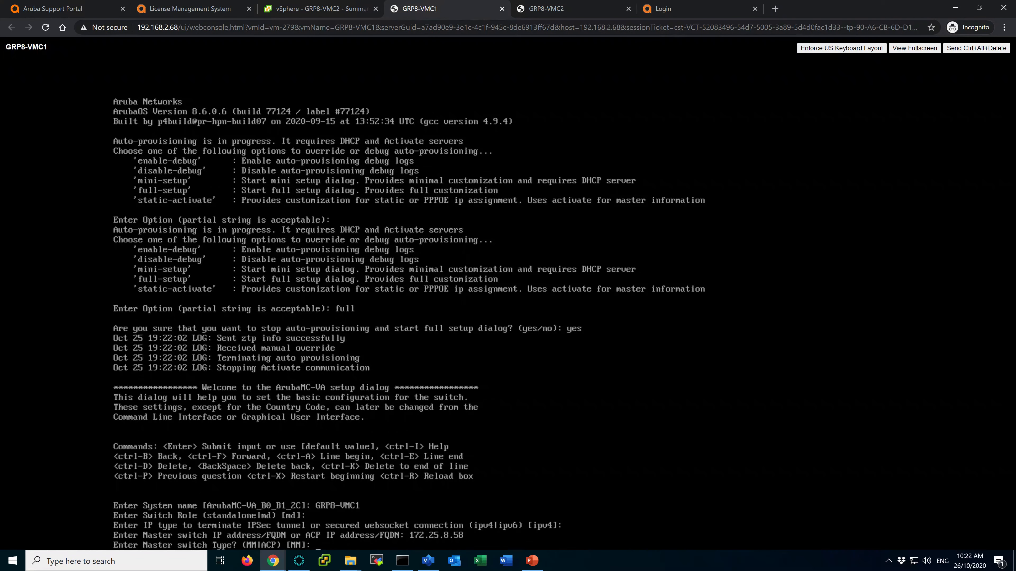
{"action": "key", "text": "Return"}
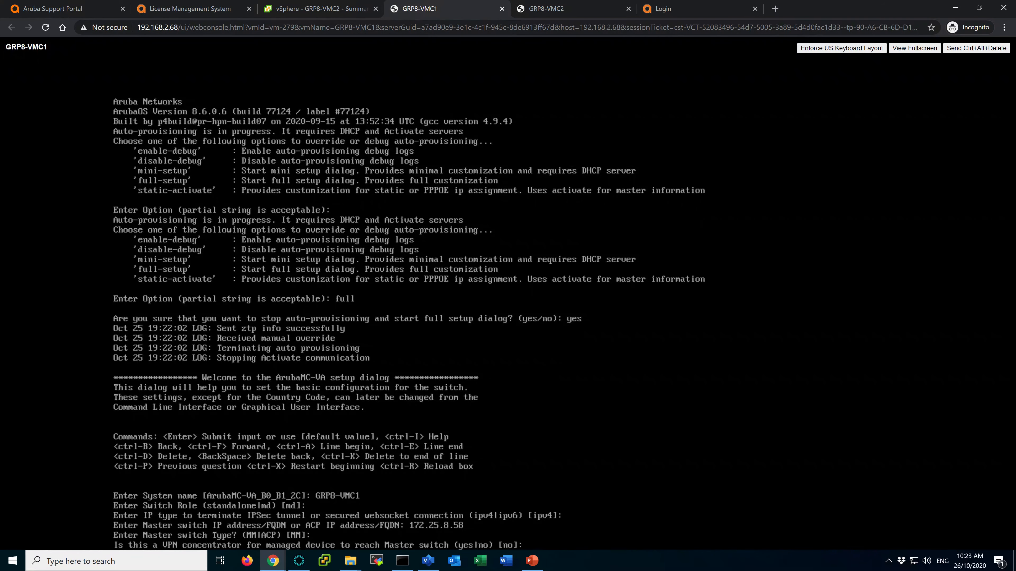
Step: Answer no to both VPN concentrator questions and accept that the master switch is a Virtual Mobility Master
{"action": "key", "text": "Return"}
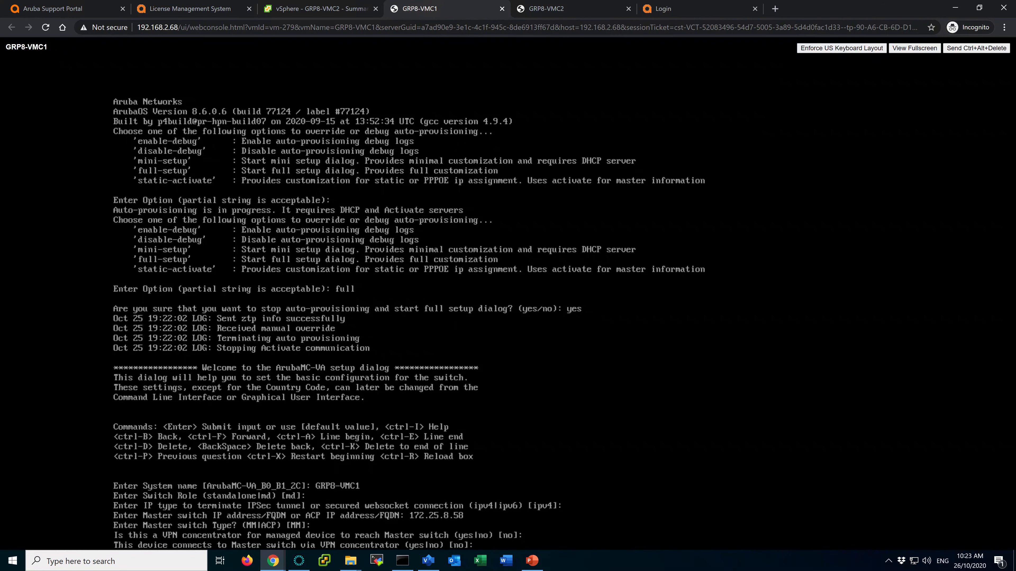
{"action": "key", "text": "Return"}
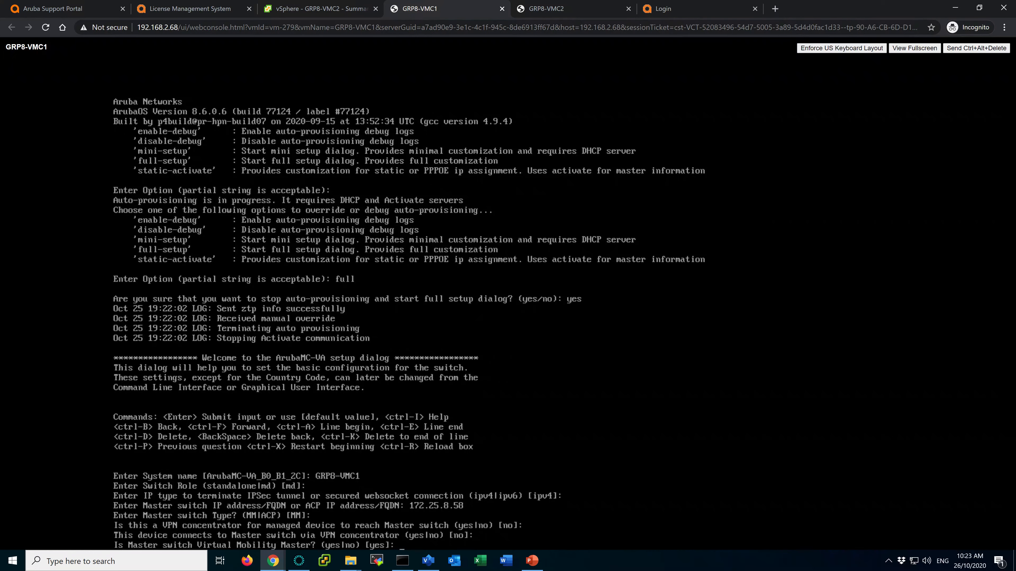
{"action": "key", "text": "Return"}
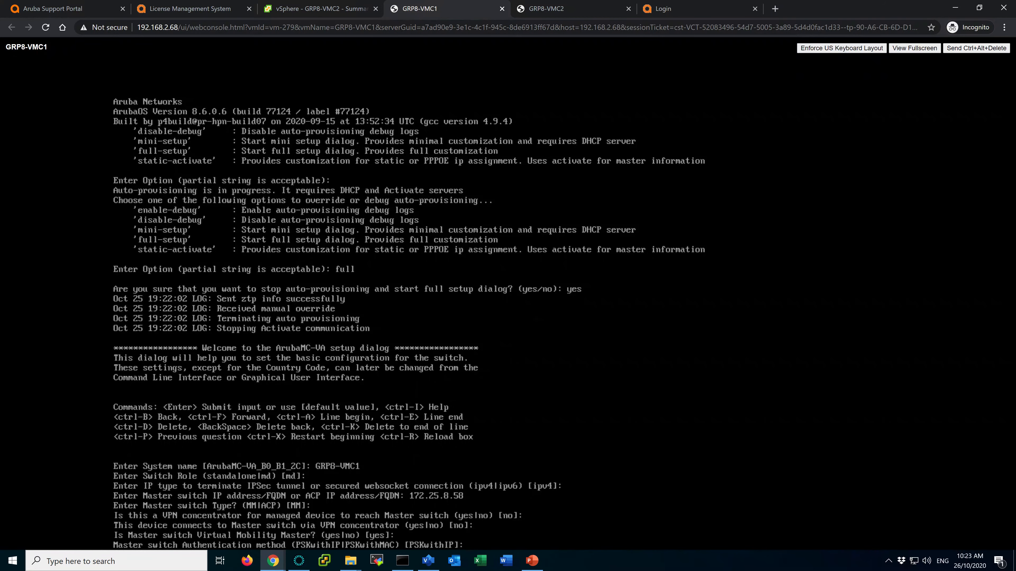
Step: Accept PSKwithIP authentication, enter and re-enter the IPSec pre-shared key, and leave L3 redundancy disabled
{"action": "key", "text": "Return"}
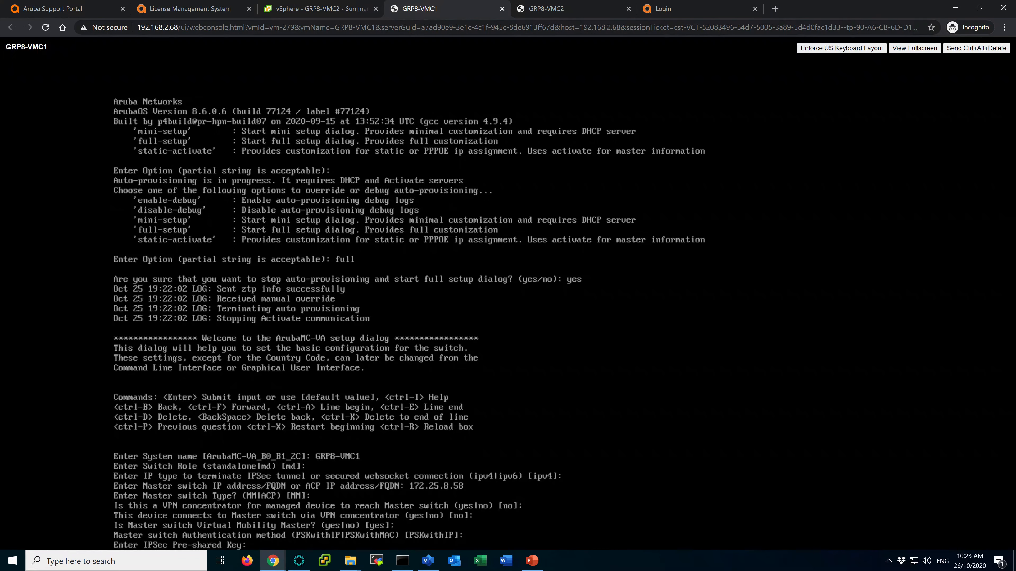
{"action": "type", "text": "****"}
{"action": "key", "text": "Return"}
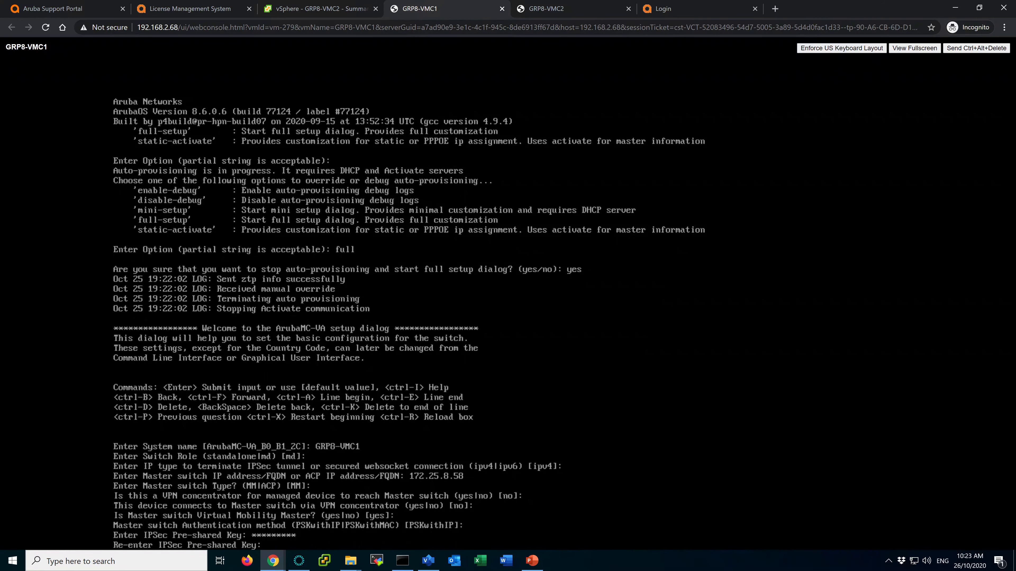
{"action": "type", "text": "**********"}
{"action": "key", "text": "Return"}
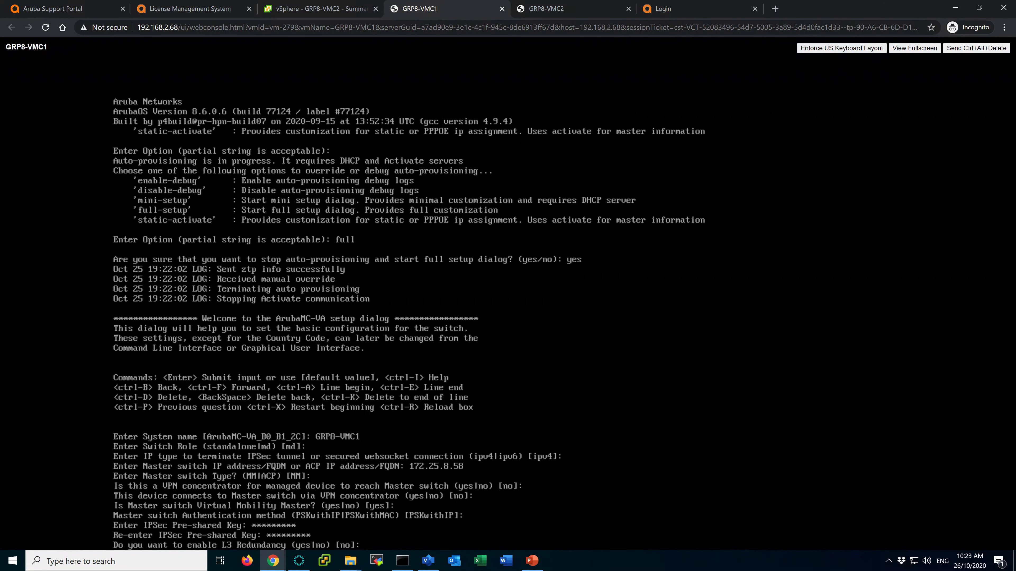
{"action": "key", "text": "Return"}
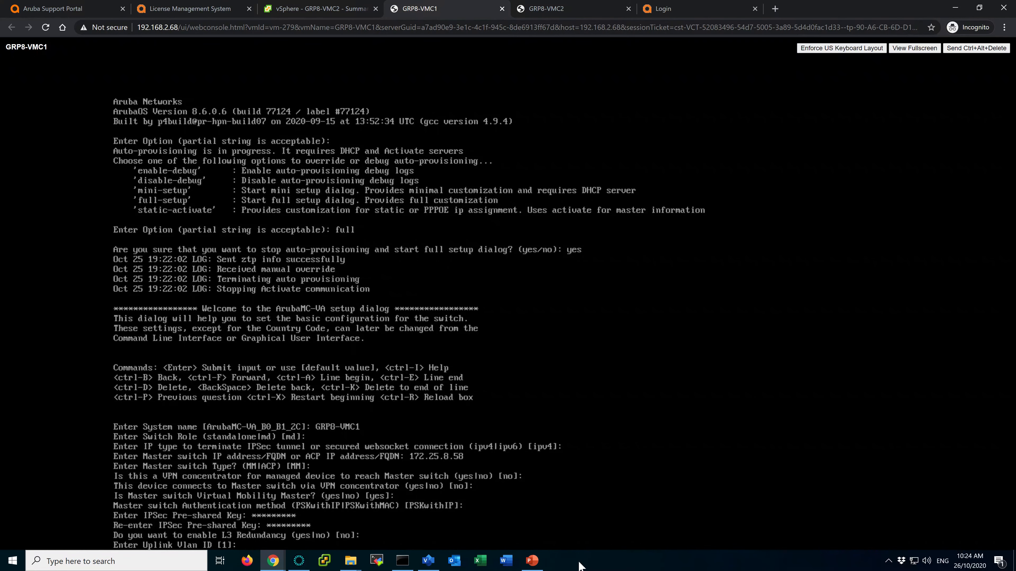
Step: Consult the network diagram and VMC IP planning slides in PowerPoint, and set uplink VLAN ID 2908 on port GE 0/0/0 in the GRP8-VMC1 console
{"action": "left_click", "coordinate": [532, 561]}
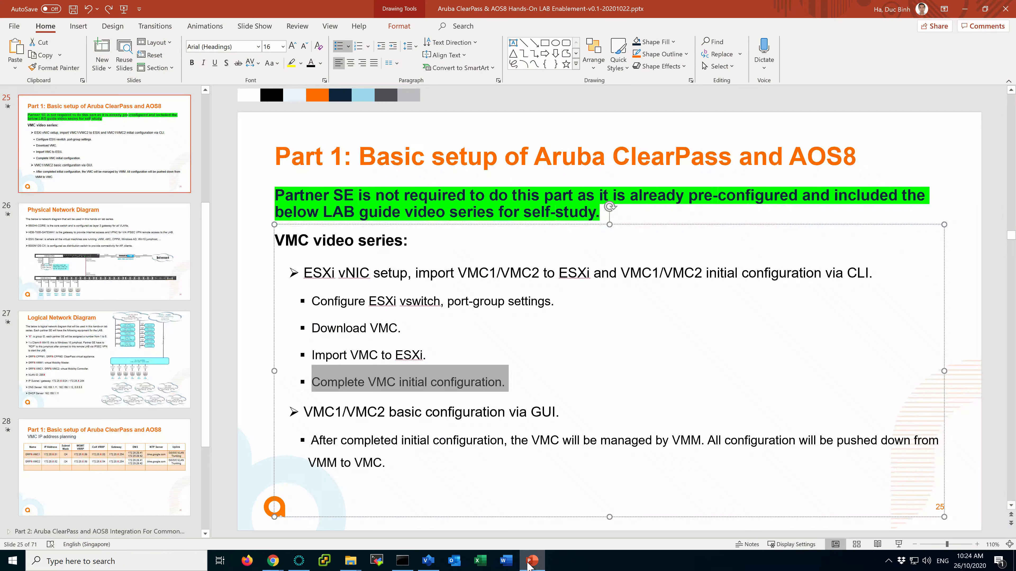
{"action": "left_click", "coordinate": [127, 358]}
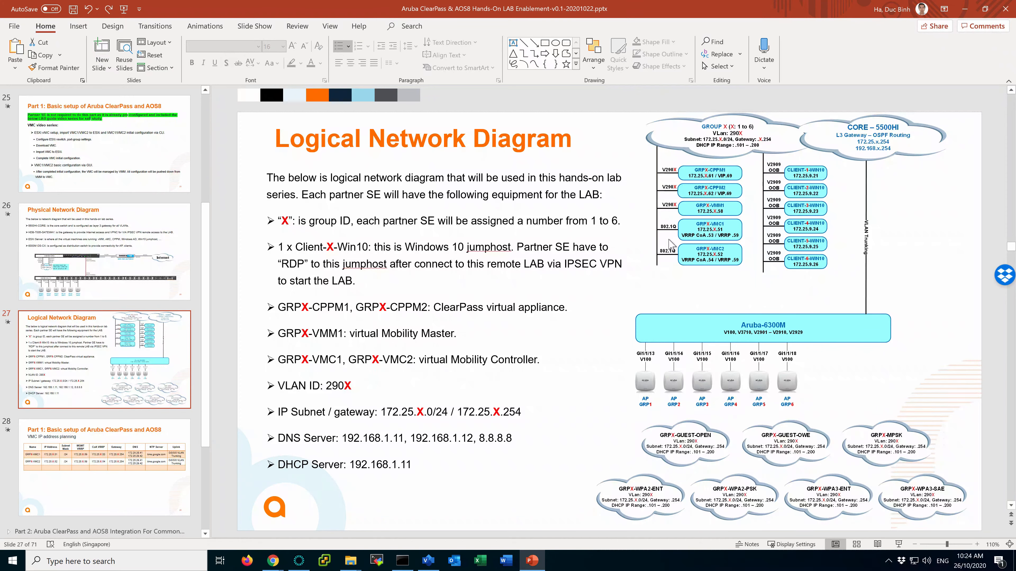
{"action": "left_click", "coordinate": [87, 464]}
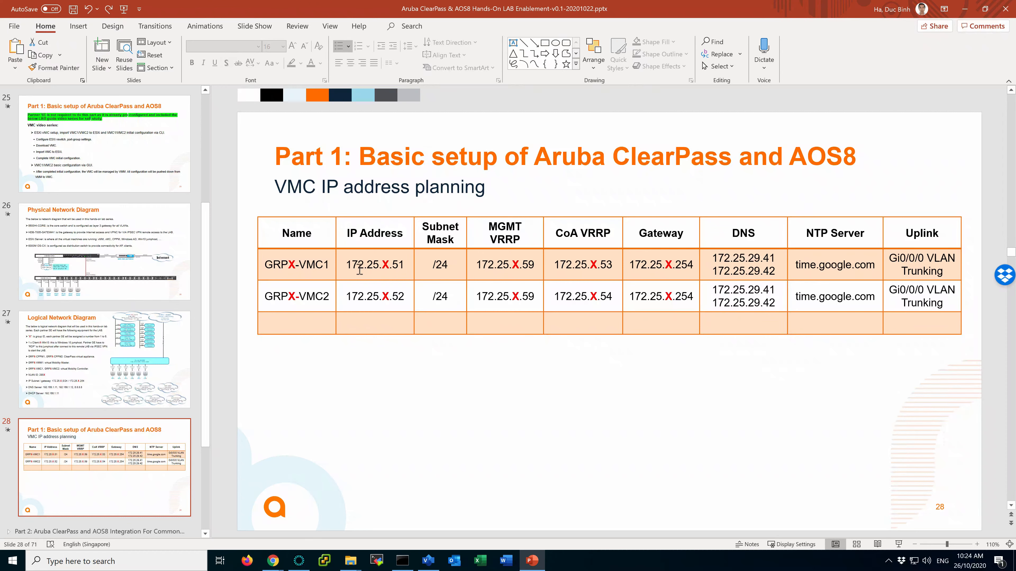
{"action": "key", "text": "alt+Tab"}
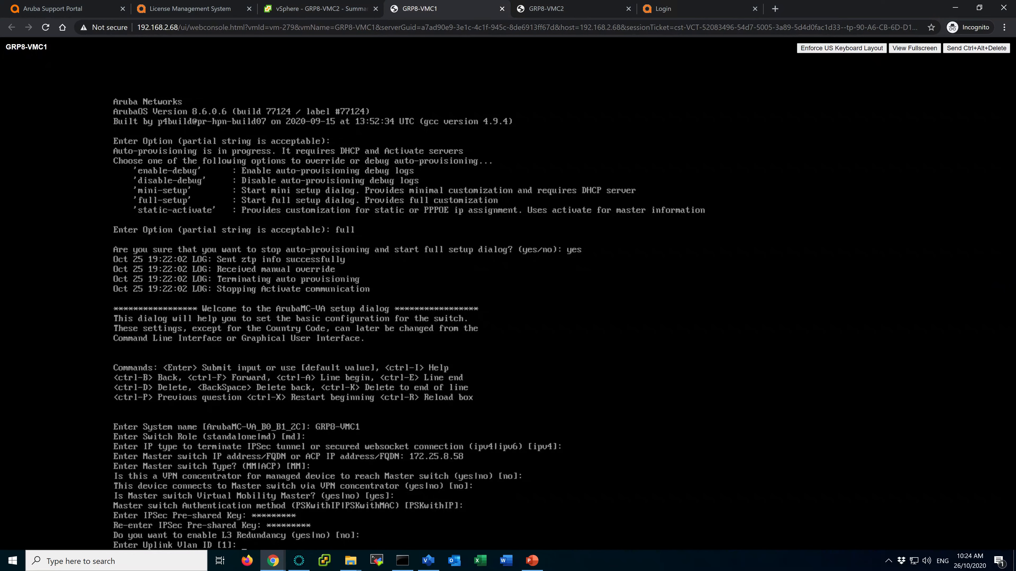
{"action": "type", "text": "2908"}
{"action": "key", "text": "Return"}
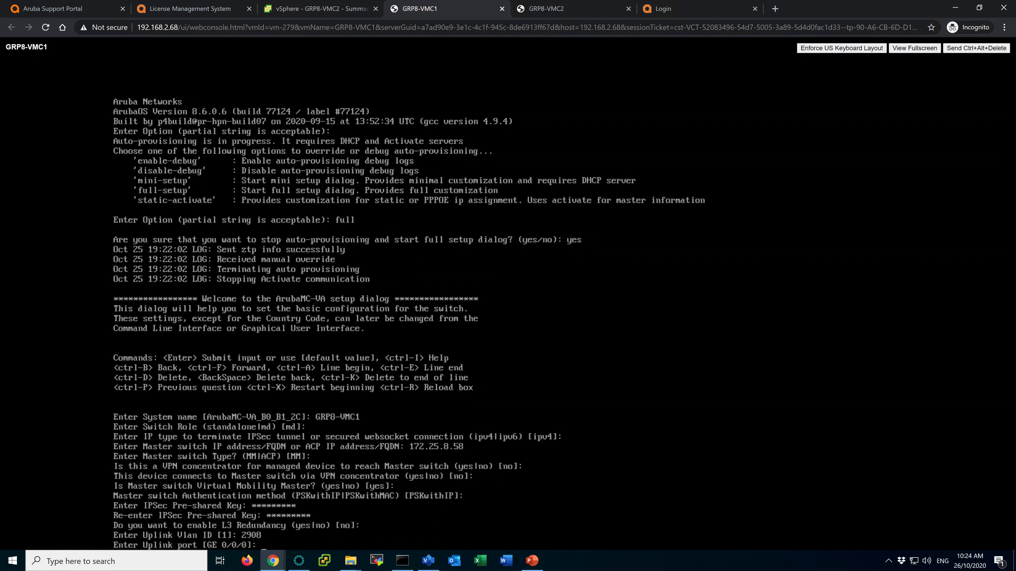
{"action": "key", "text": "Return"}
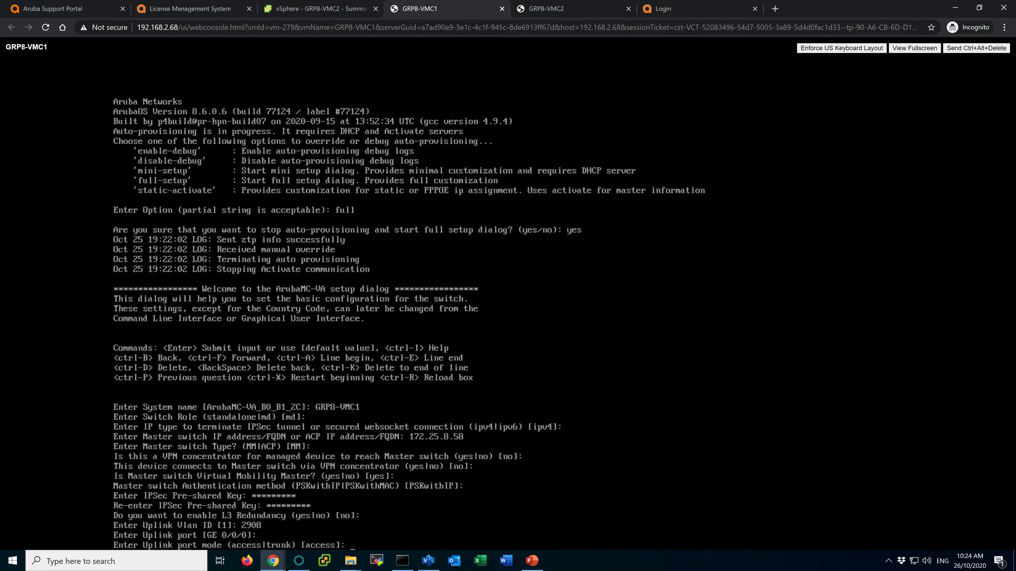
Step: Set the uplink port mode to trunk and accept native VLAN ID 1
{"action": "type", "text": "trunk"}
{"action": "key", "text": "Return"}
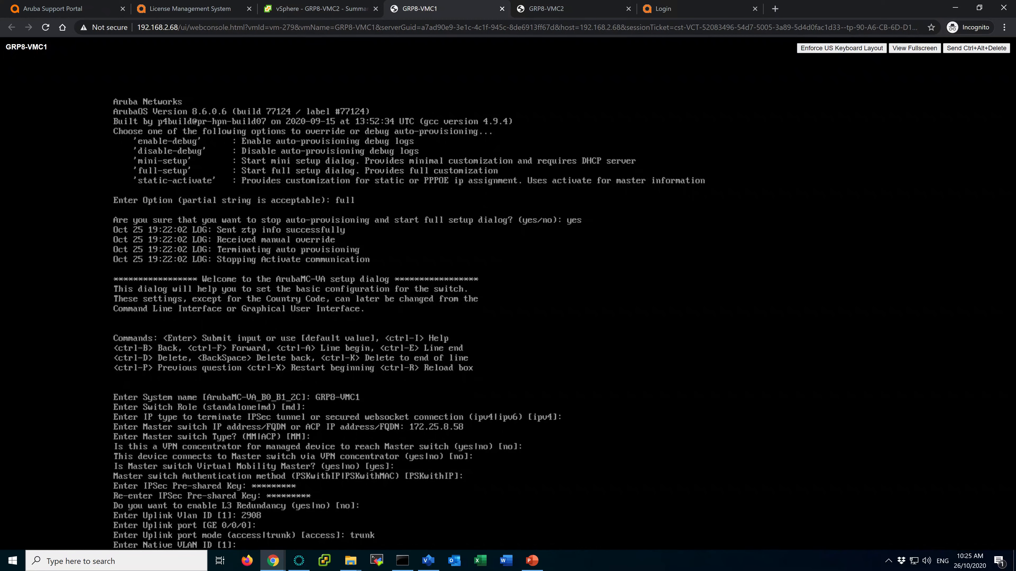
{"action": "key", "text": "Return"}
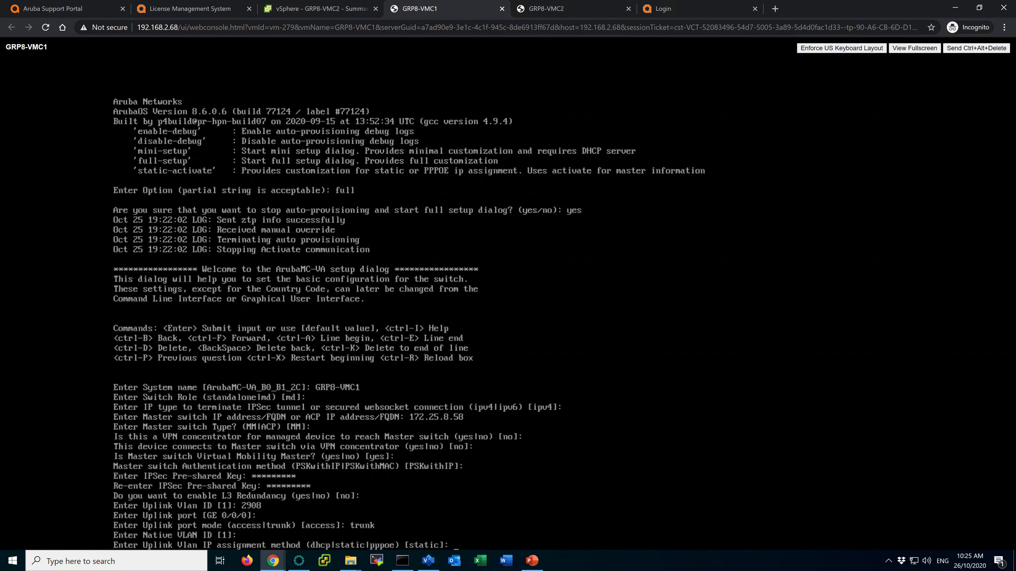
Step: Choose static uplink VLAN addressing, set IP 172.25.8.51 after checking it against the PowerPoint IP planning slide, and accept netmask 255.255.255.0
{"action": "key", "text": "Return"}
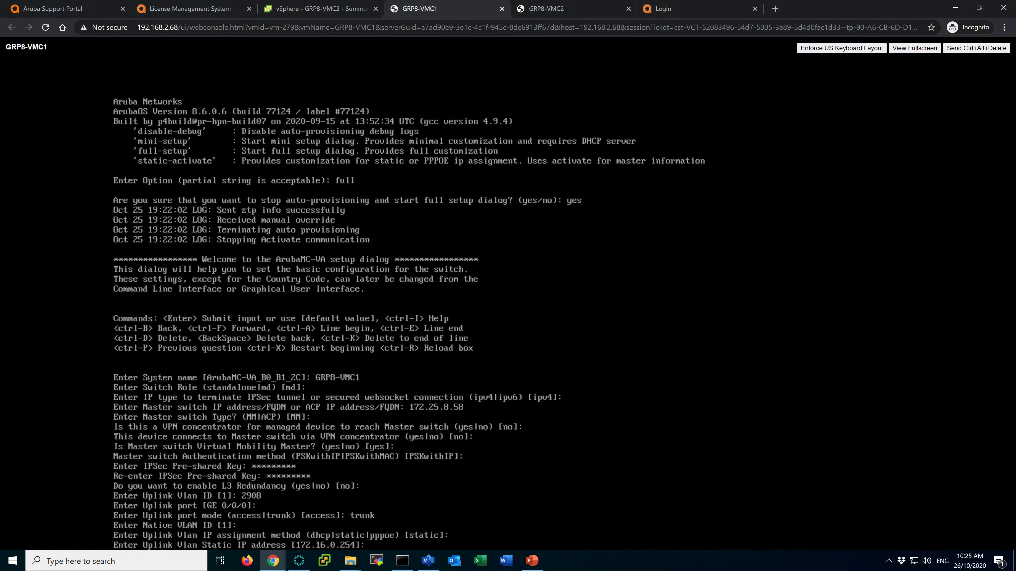
{"action": "type", "text": "172.26"}
{"action": "key", "text": "BackSpace"}
{"action": "type", "text": "5.8.51"}
{"action": "left_click", "coordinate": [532, 560]}
{"action": "left_click", "coordinate": [400, 267]}
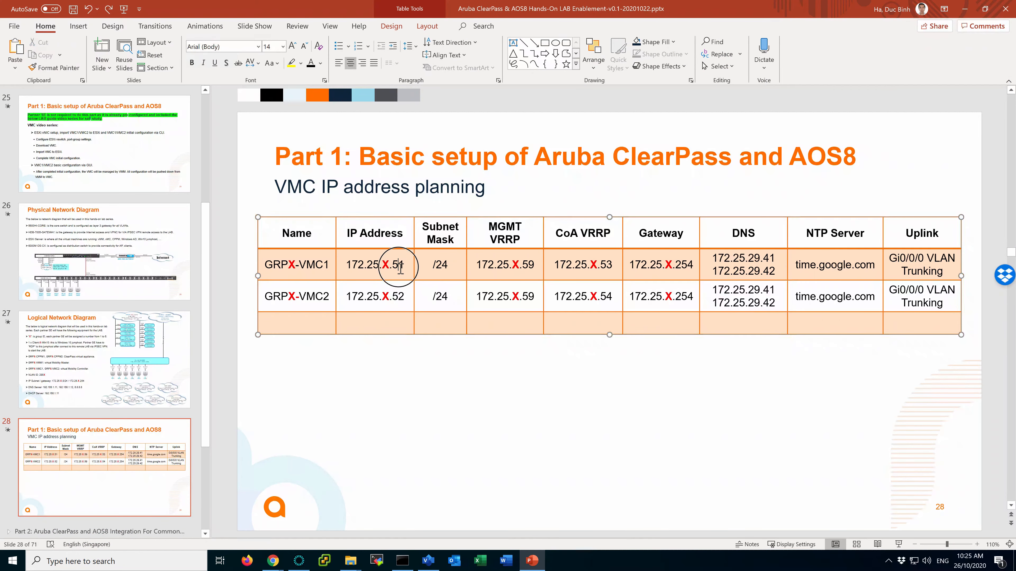
{"action": "triple_click", "coordinate": [400, 267]}
{"action": "left_click", "coordinate": [402, 269]}
{"action": "key", "text": "alt+Tab"}
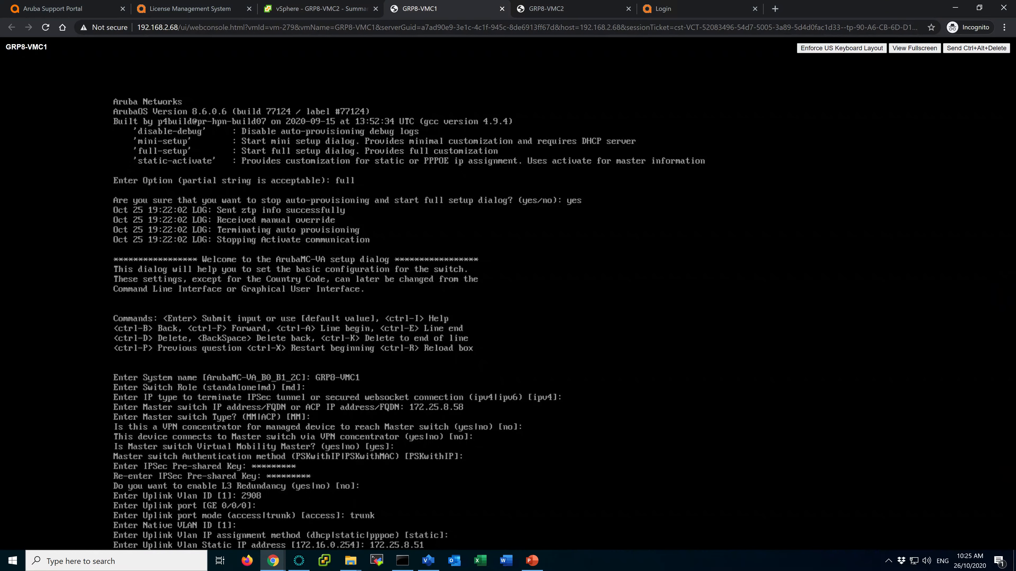
{"action": "key", "text": "Return"}
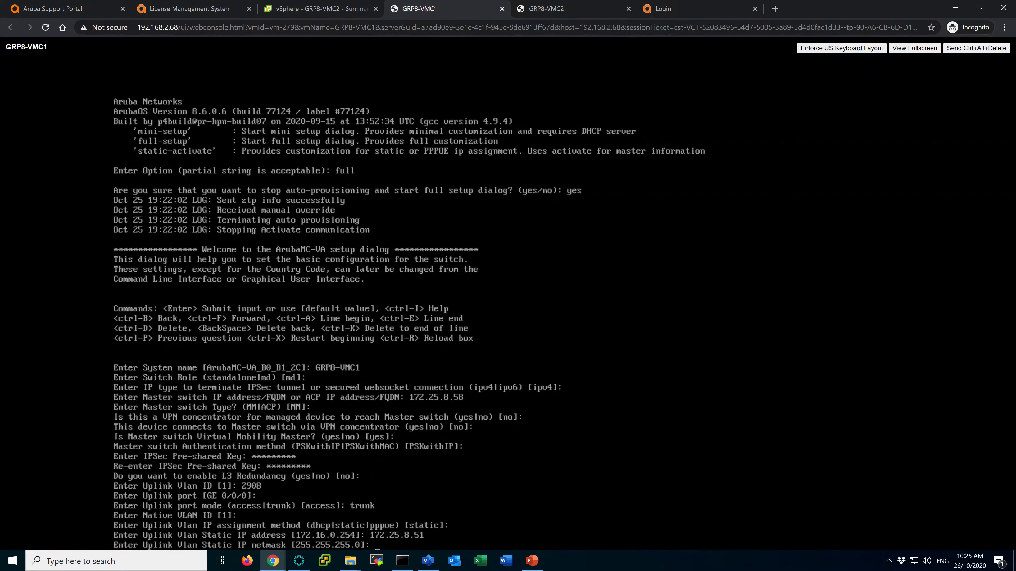
{"action": "key", "text": "Return"}
Step: Set the default gateway to 172.25.8.254 and the DNS IP address to 172.25.29.41
{"action": "type", "text": "172.25."}
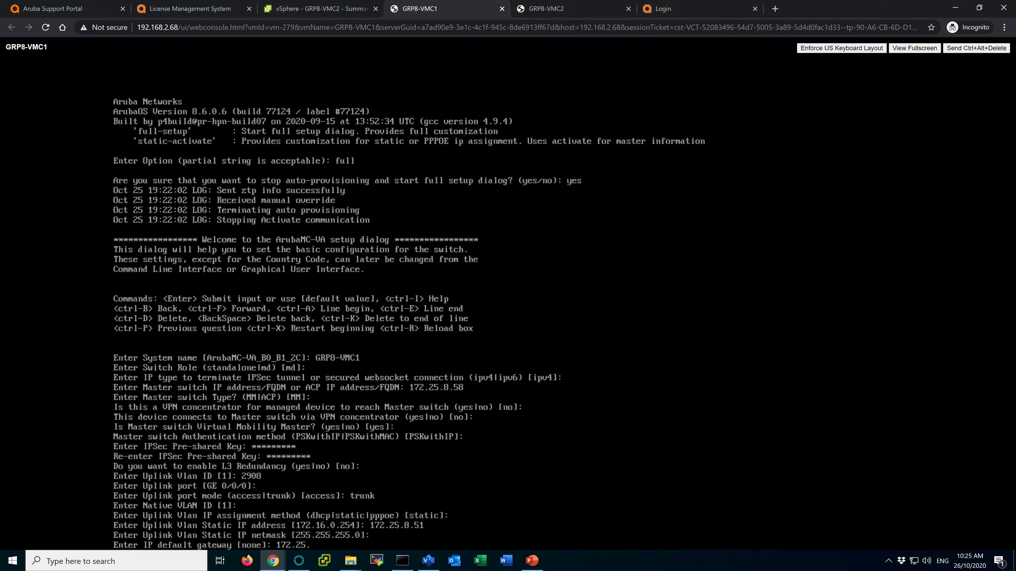
{"action": "type", "text": "8.254"}
{"action": "key", "text": "Return"}
{"action": "type", "text": "172.25.2"}
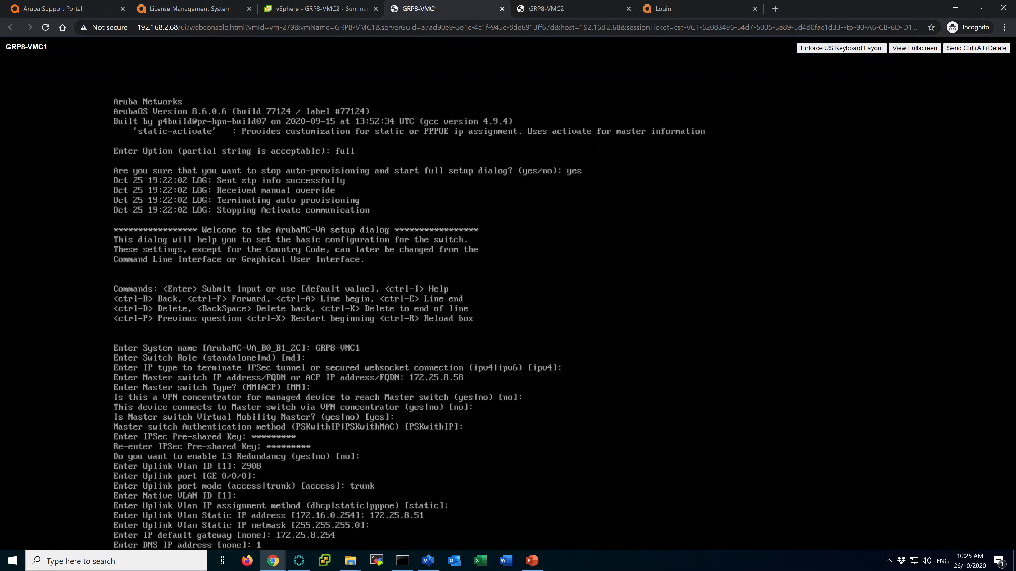
{"action": "type", "text": "9.41"}
{"action": "key", "text": "Return"}
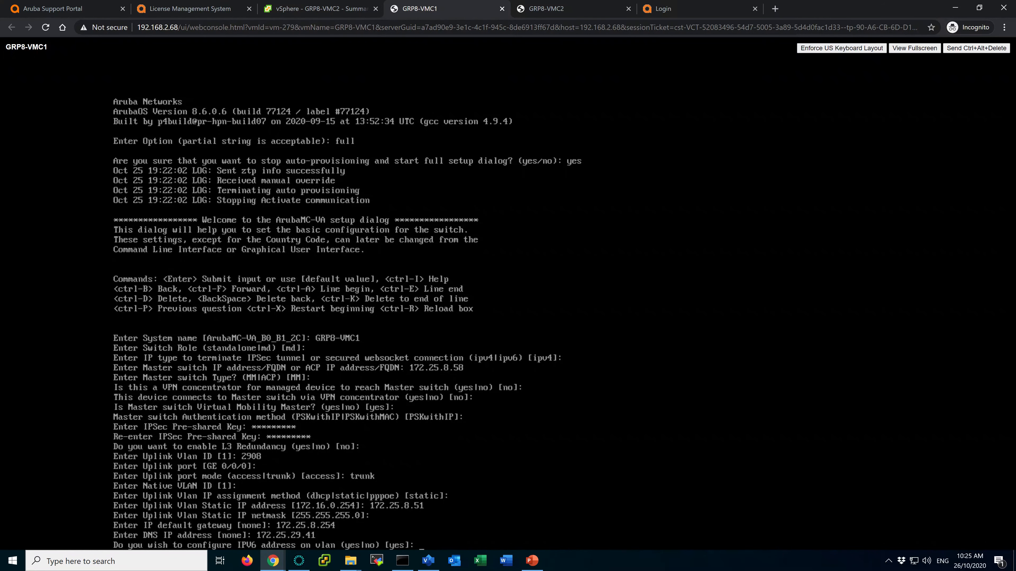
Step: Decline configuring an IPv6 address on the VLAN and a dynamic port-channel
{"action": "type", "text": "no"}
{"action": "key", "text": "Return"}
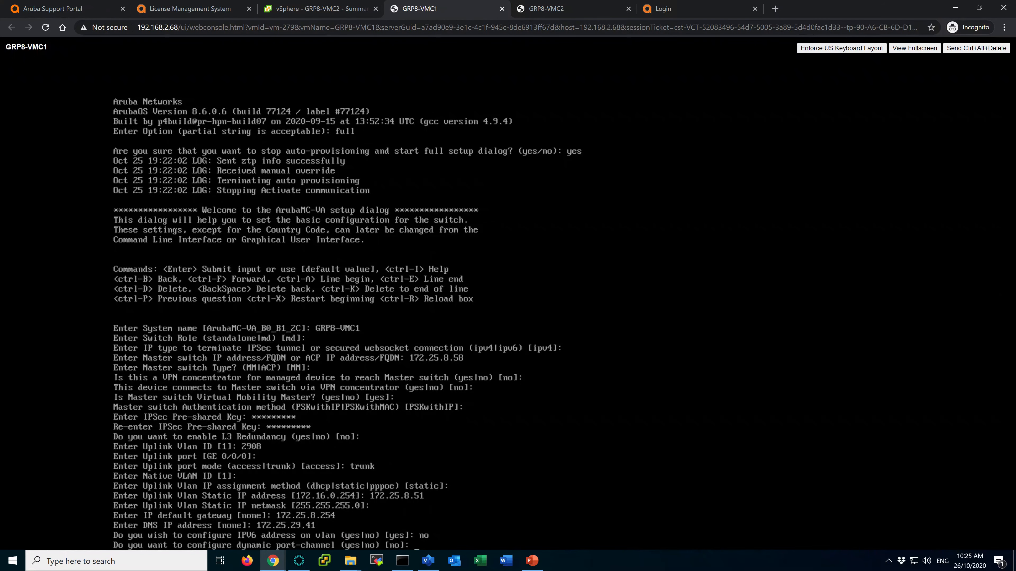
{"action": "key", "text": "Return"}
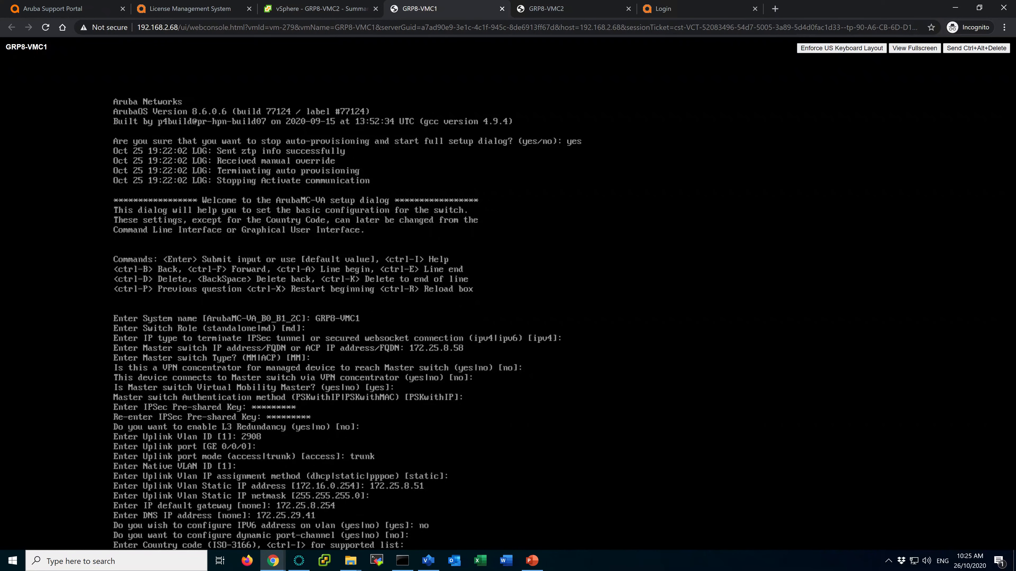
Step: Set the country code to sg and confirm Singapore
{"action": "type", "text": "sg"}
{"action": "key", "text": "Return"}
{"action": "type", "text": "yes|no)?: yes"}
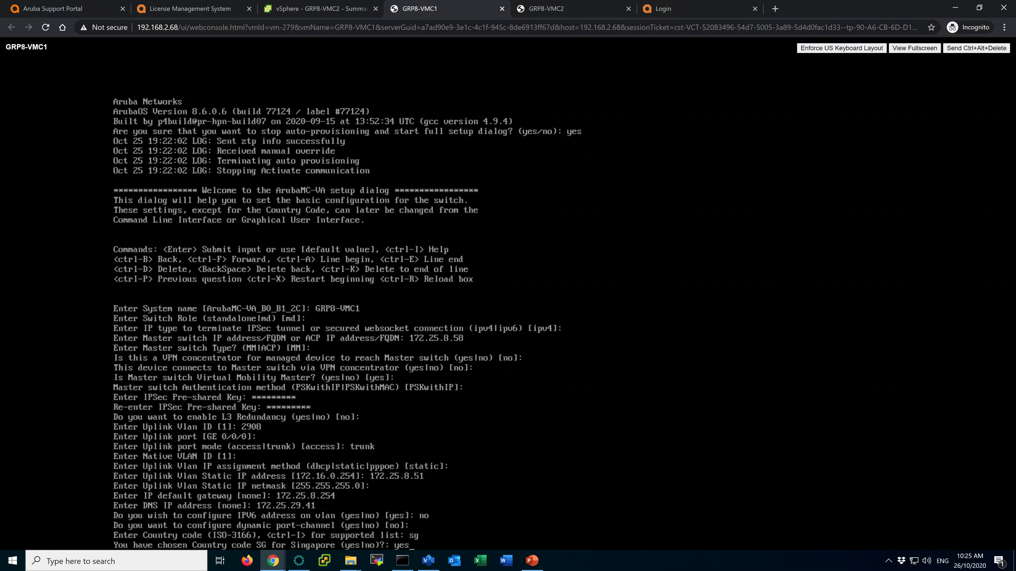
{"action": "key", "text": "Return"}
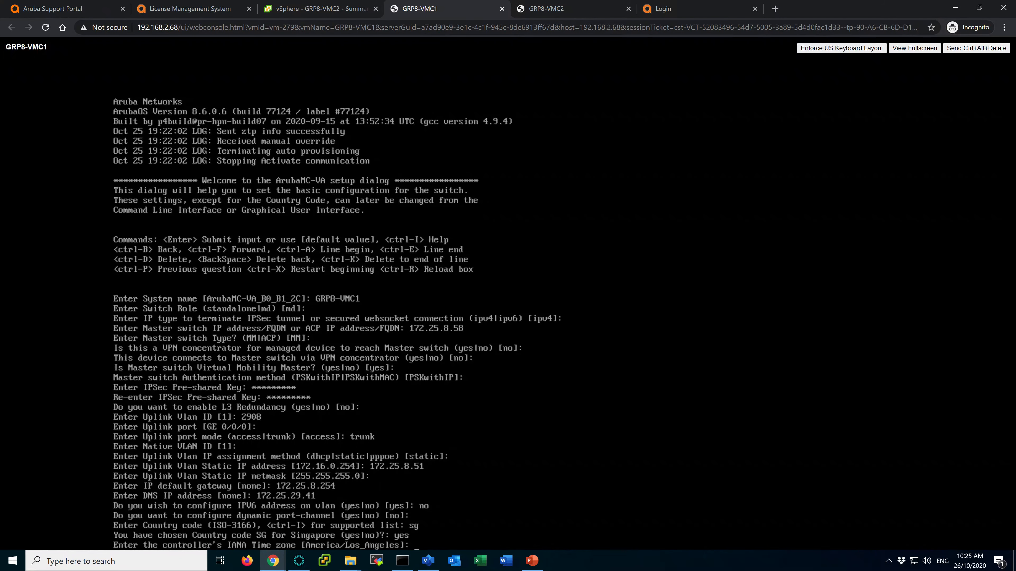
Step: Set the time zone to Asia/Singapore, the UTC time to 02:27:00, and accept the date 10/26/2020
{"action": "type", "text": "Asia/Singapore"}
{"action": "key", "text": "Return"}
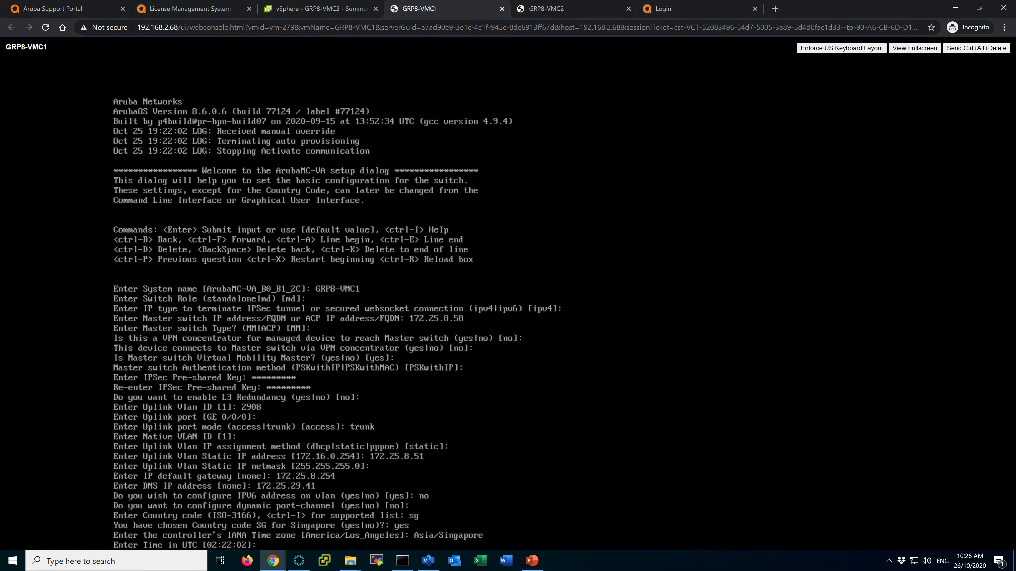
{"action": "type", "text": "02:27:00"}
{"action": "key", "text": "Return"}
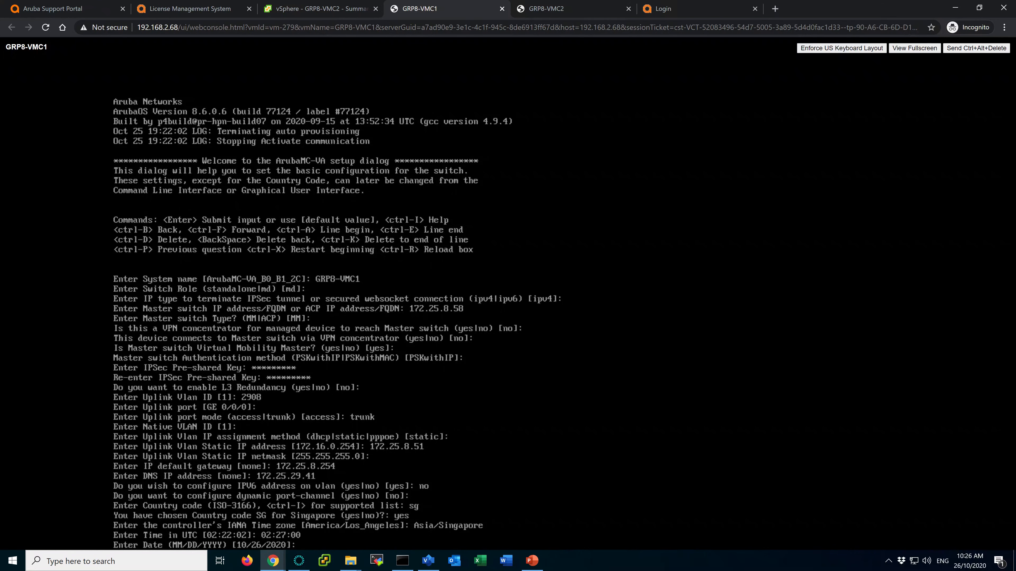
{"action": "key", "text": "Return"}
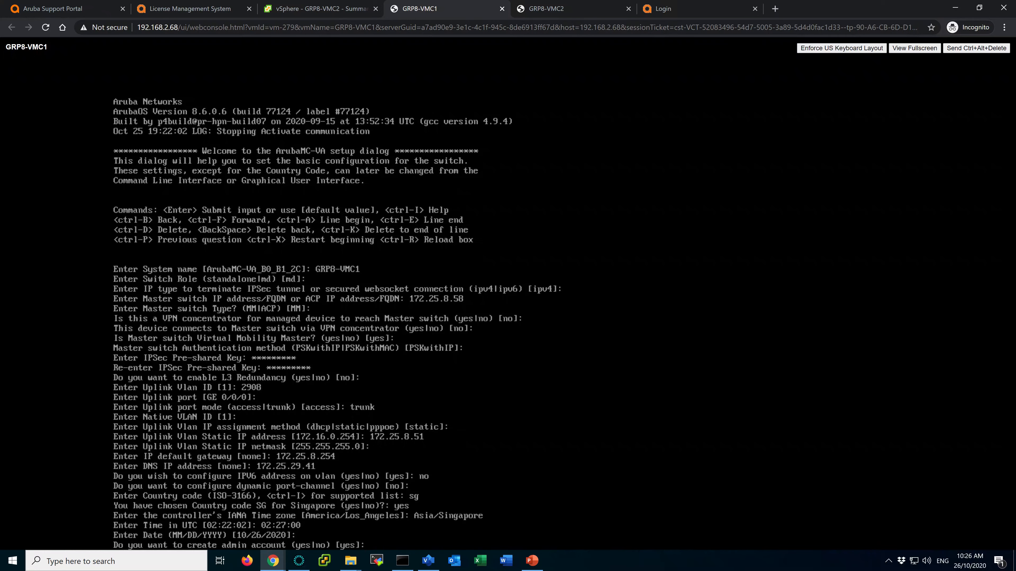
Step: Create the admin account, enter and re-enter the admin login password, and accept the setup changes so GRP8-VMC1 restarts
{"action": "key", "text": "Return"}
{"action": "type", "text": "*****"}
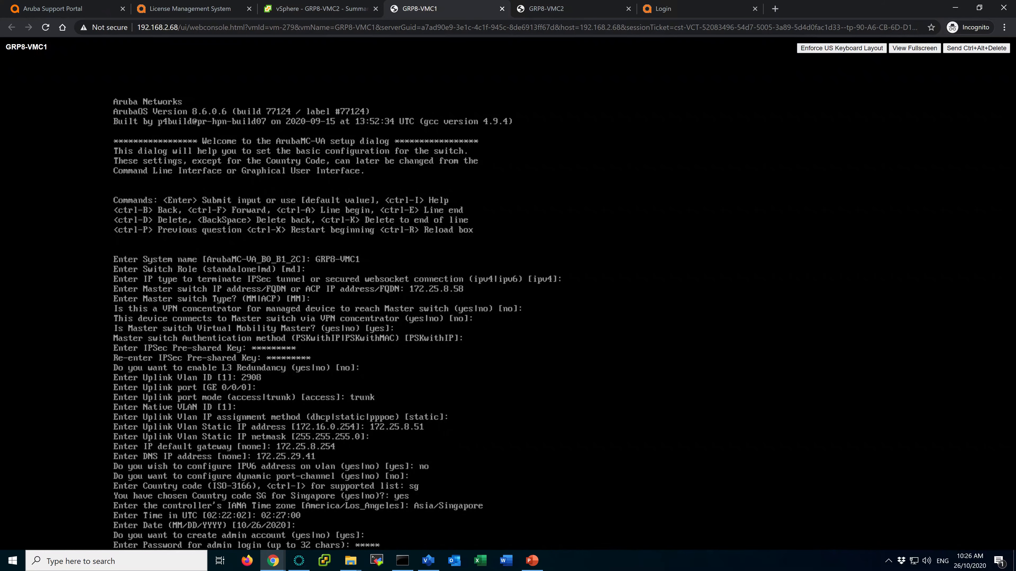
{"action": "key", "text": "Return"}
{"action": "type", "text": "*****"}
{"action": "key", "text": "Return"}
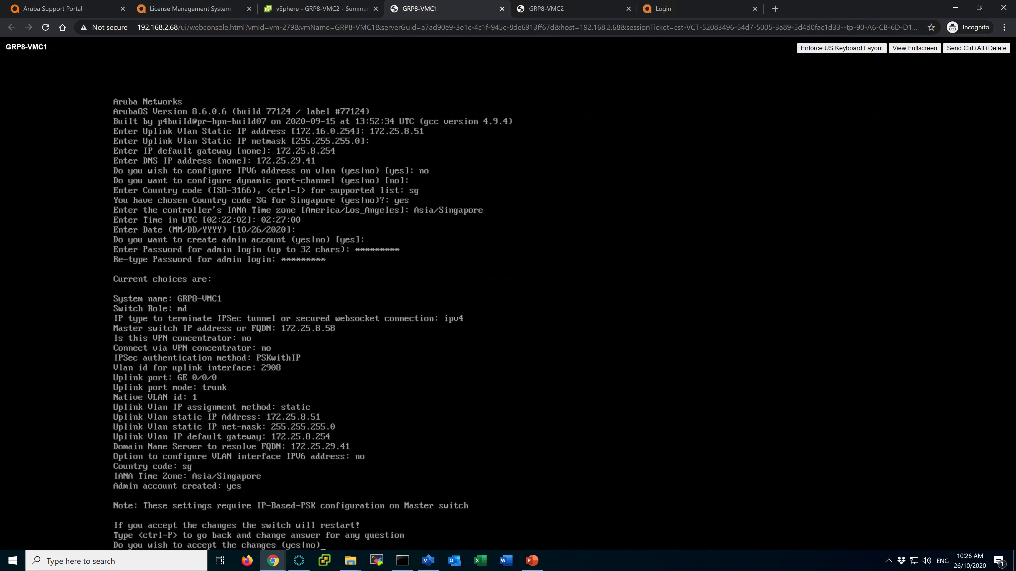
{"action": "type", "text": "yes"}
{"action": "key", "text": "Return"}
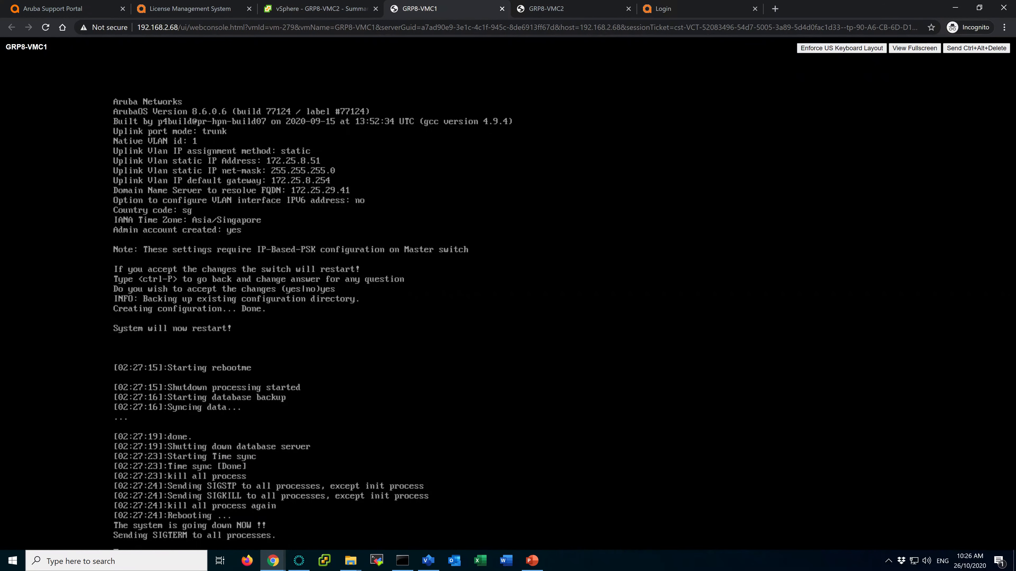
Step: In the GRP8-VMC2 console, stop auto-provisioning and start the full setup dialog
{"action": "left_click", "coordinate": [564, 12]}
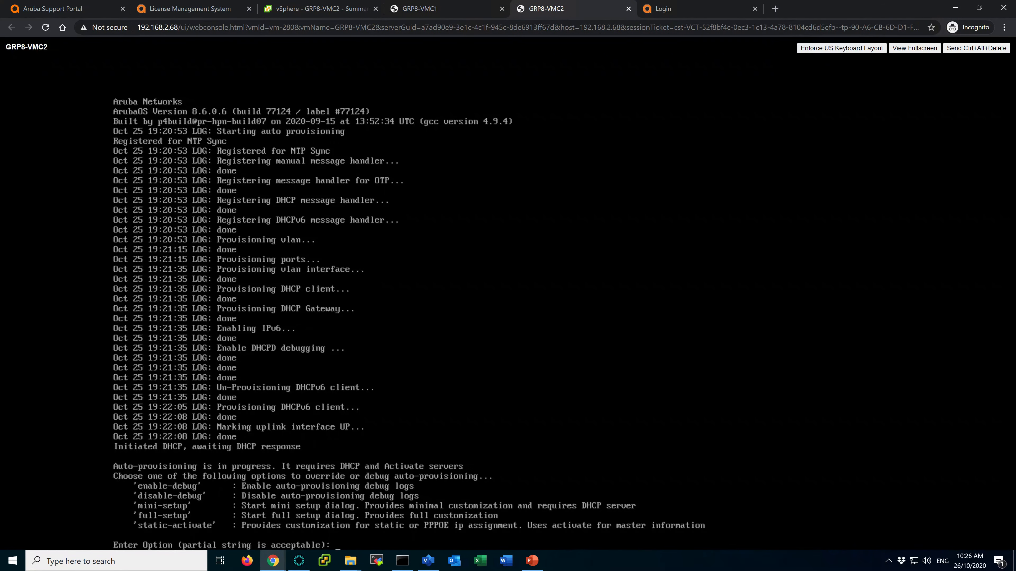
{"action": "type", "text": "full"}
{"action": "key", "text": "Return"}
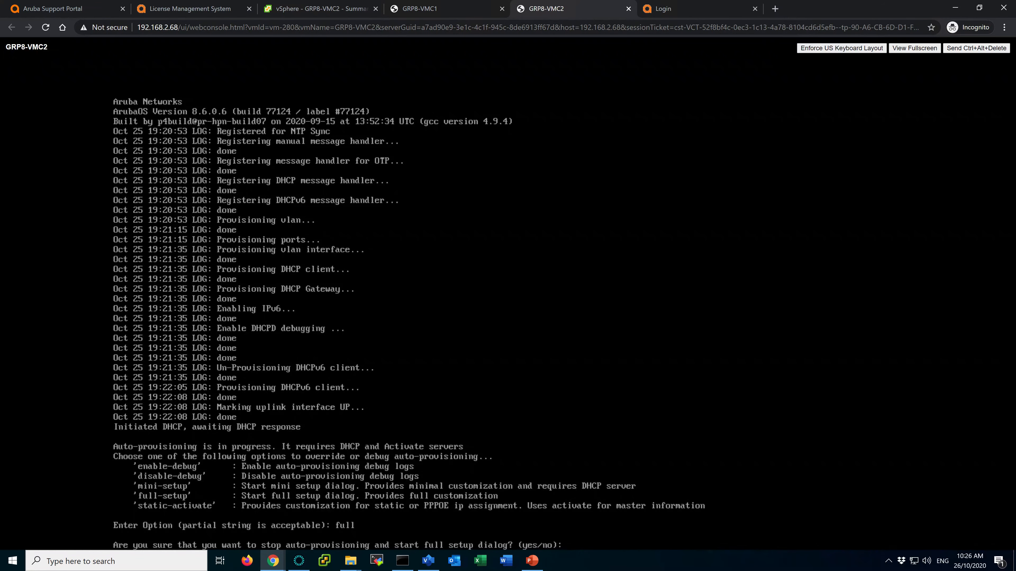
{"action": "type", "text": "yes"}
{"action": "key", "text": "Return"}
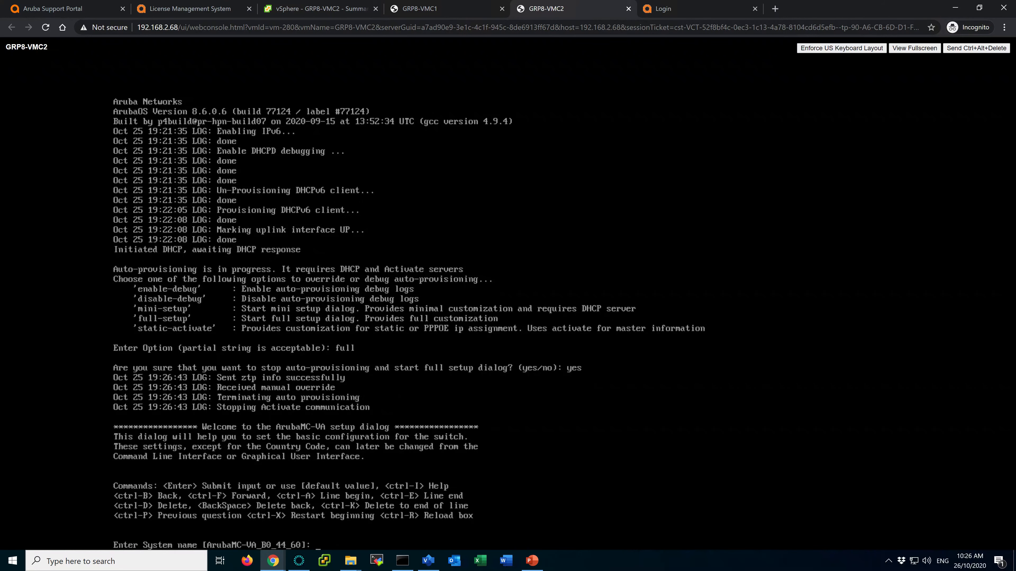
Step: Set the system name to GRP8-VMC2 and accept switch role md and IP type ipv4
{"action": "type", "text": "GRP8-VMC2"}
{"action": "key", "text": "Return"}
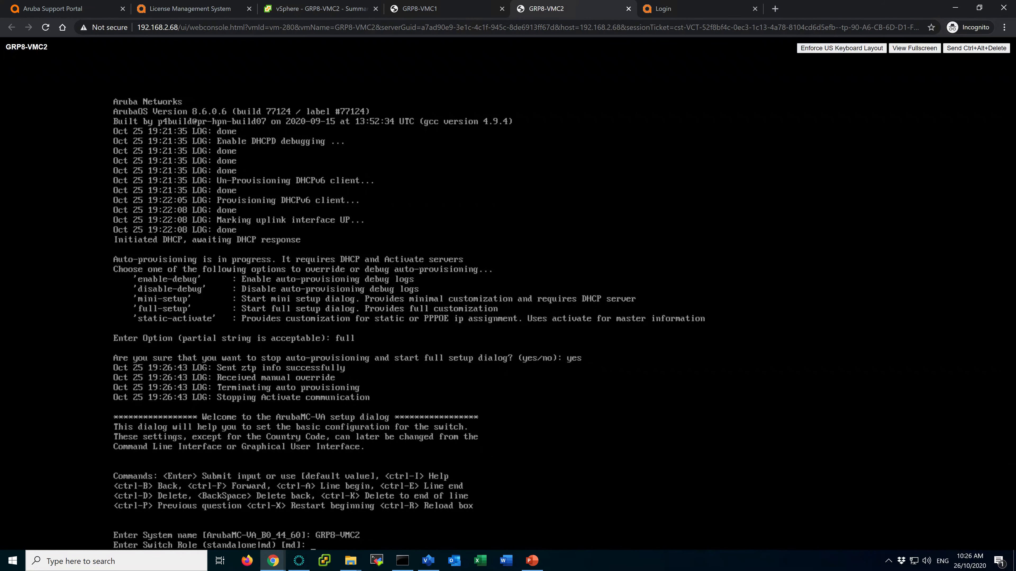
{"action": "key", "text": "Return"}
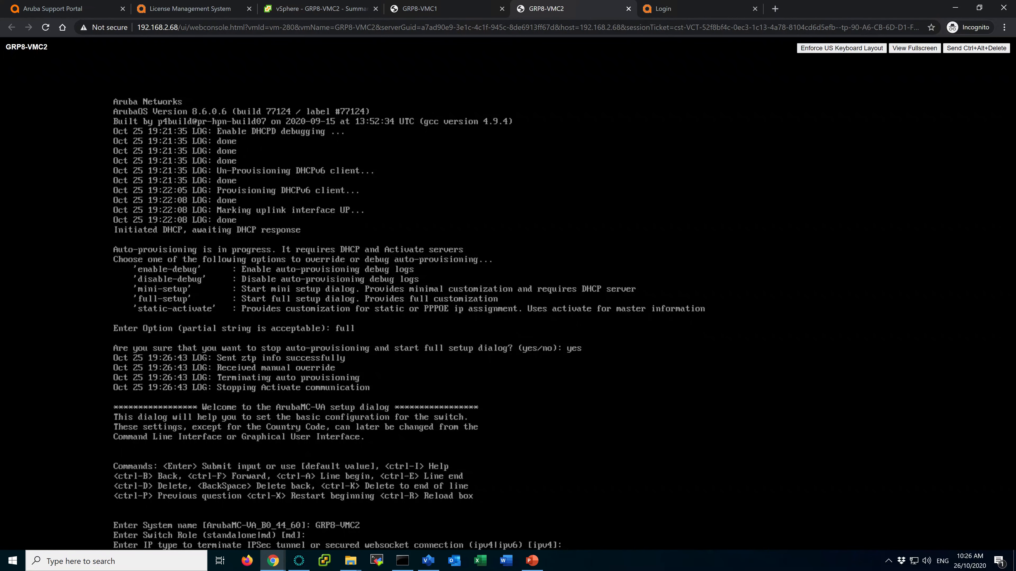
{"action": "key", "text": "Return"}
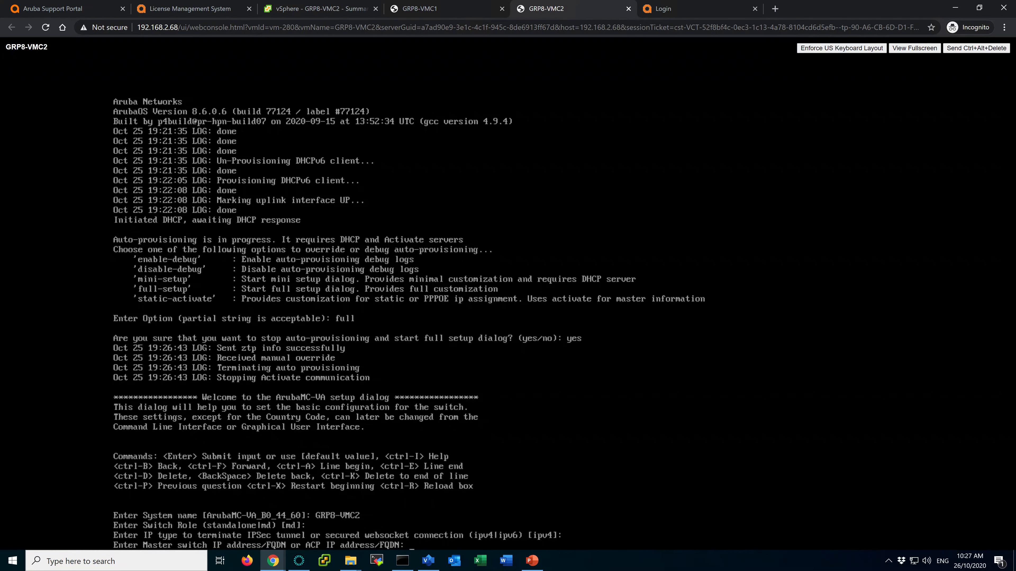
Step: Set the master switch IP address to 172.25.8.58 and accept master switch type MM
{"action": "type", "text": "172.25.8.58"}
{"action": "key", "text": "Return"}
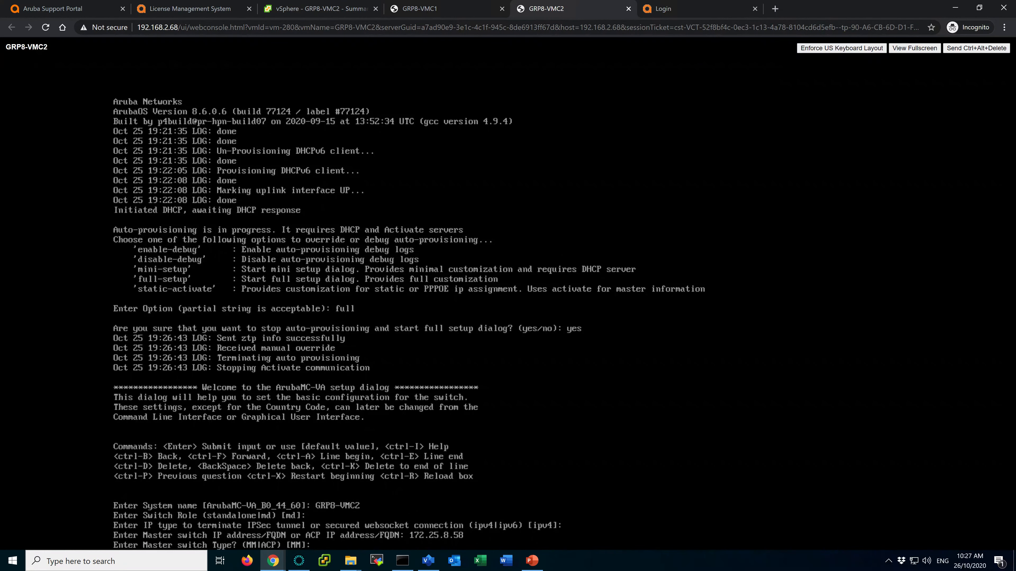
{"action": "key", "text": "Return"}
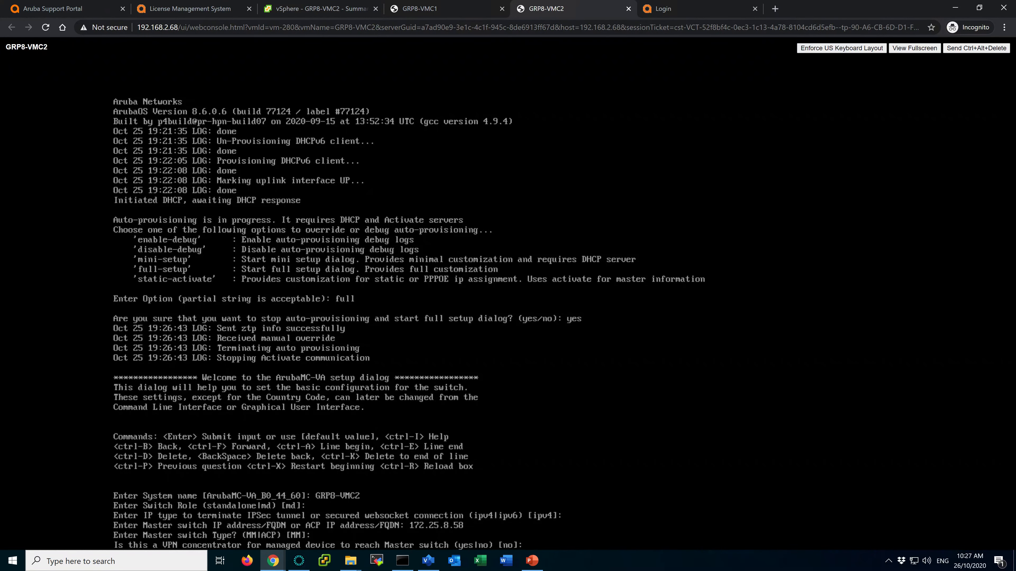
Step: Accept no for both VPN concentrator questions and yes for the master switch being a Virtual Mobility Master
{"action": "key", "text": "Return"}
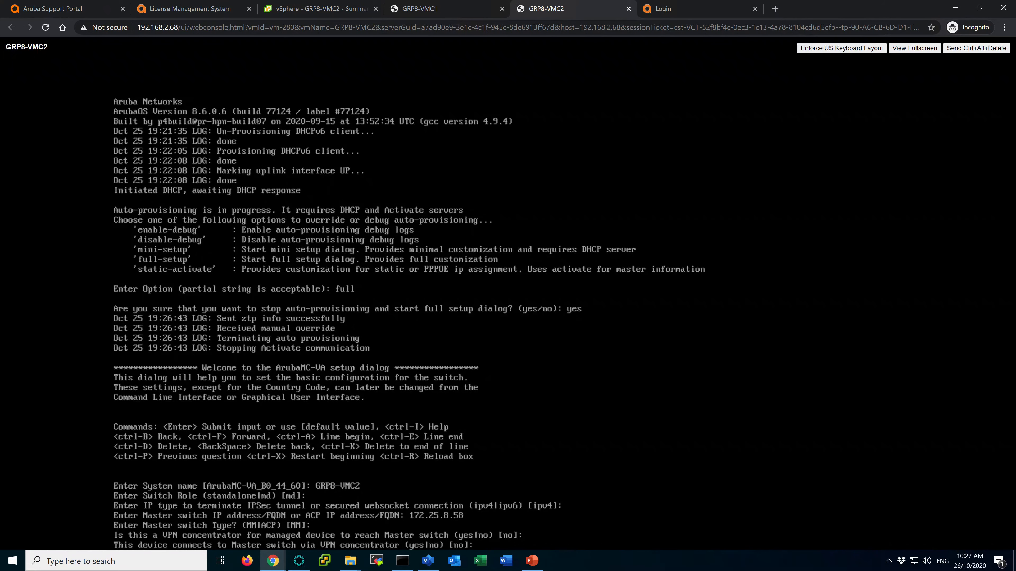
{"action": "key", "text": "Return"}
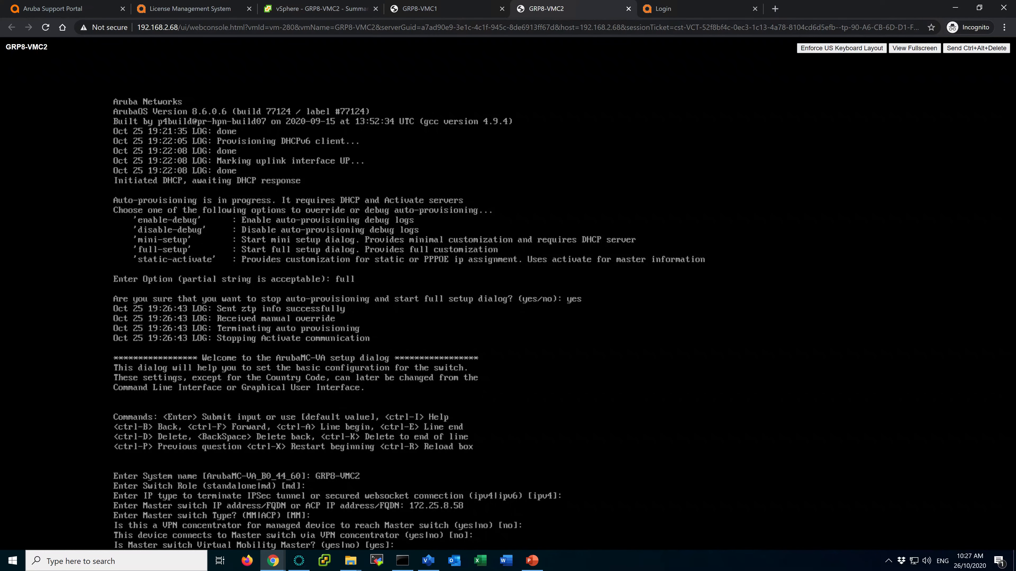
{"action": "key", "text": "Return"}
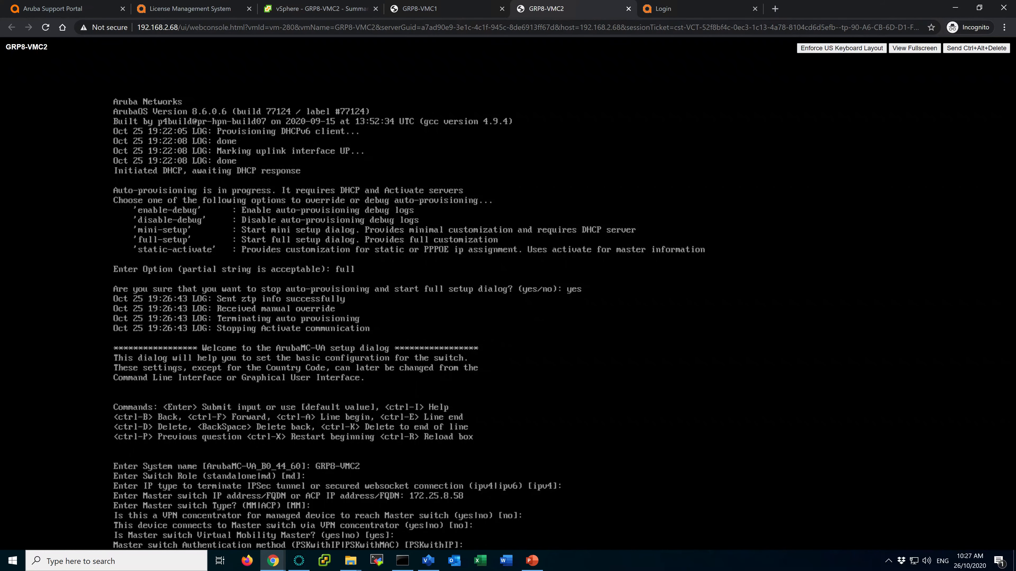
Step: Keep PSKwithIP authentication, enter and re-enter the IPSec pre-shared key for GRP8-VMC2, and decline L3 redundancy
{"action": "key", "text": "Return"}
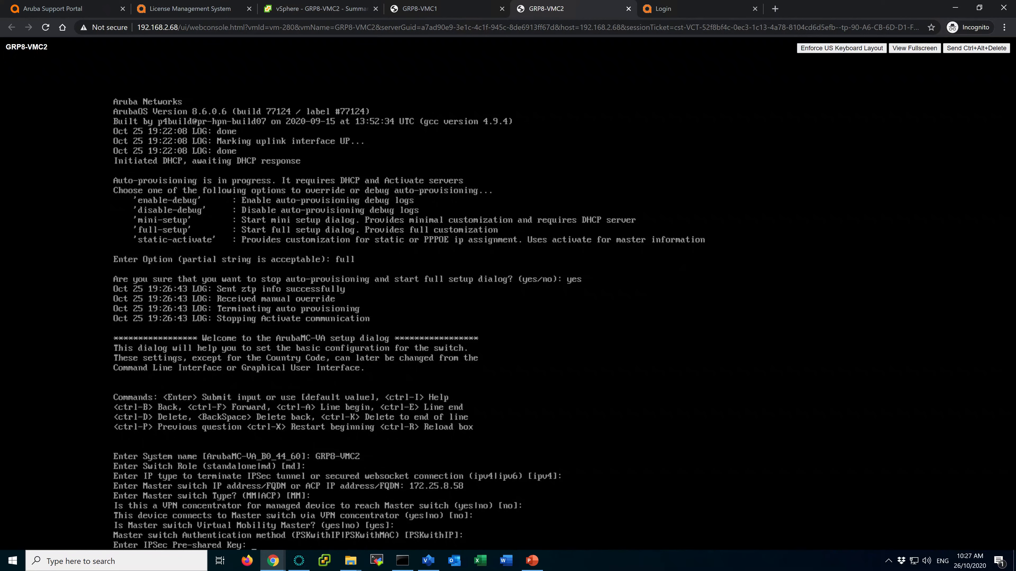
{"action": "type", "text": "*********"}
{"action": "key", "text": "Return"}
{"action": "type", "text": "******"}
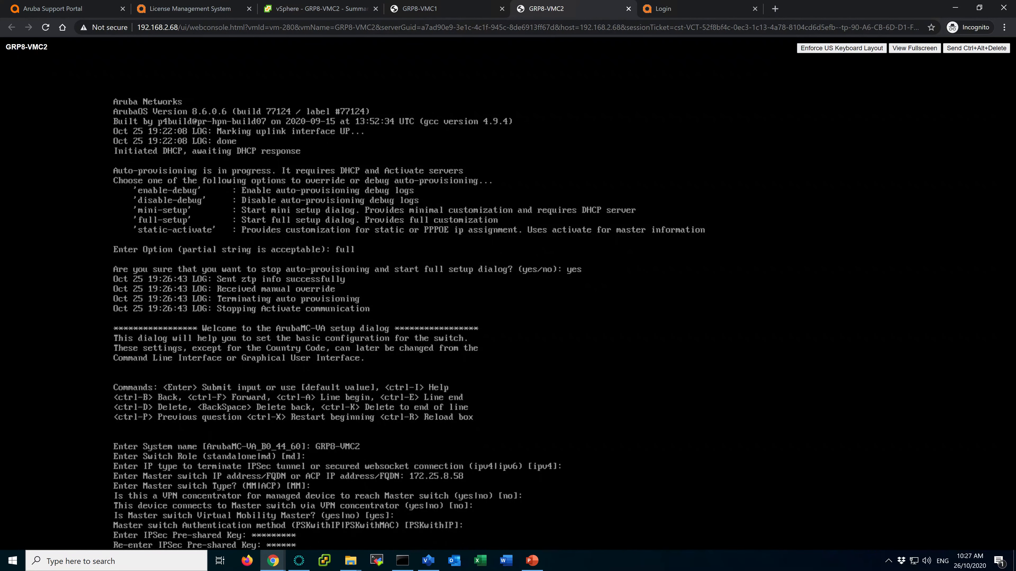
{"action": "type", "text": "****"}
{"action": "key", "text": "Return"}
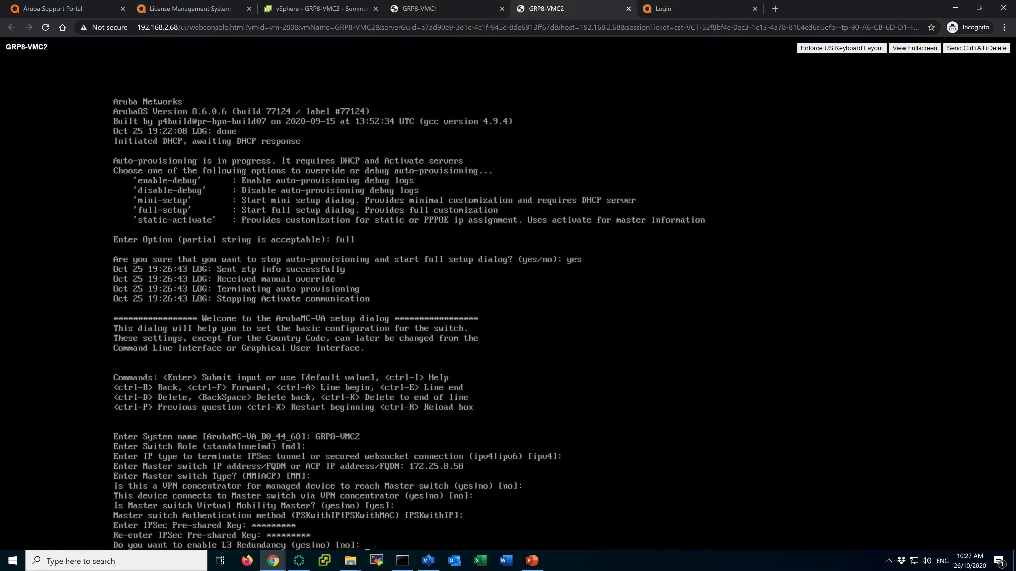
{"action": "key", "text": "Return"}
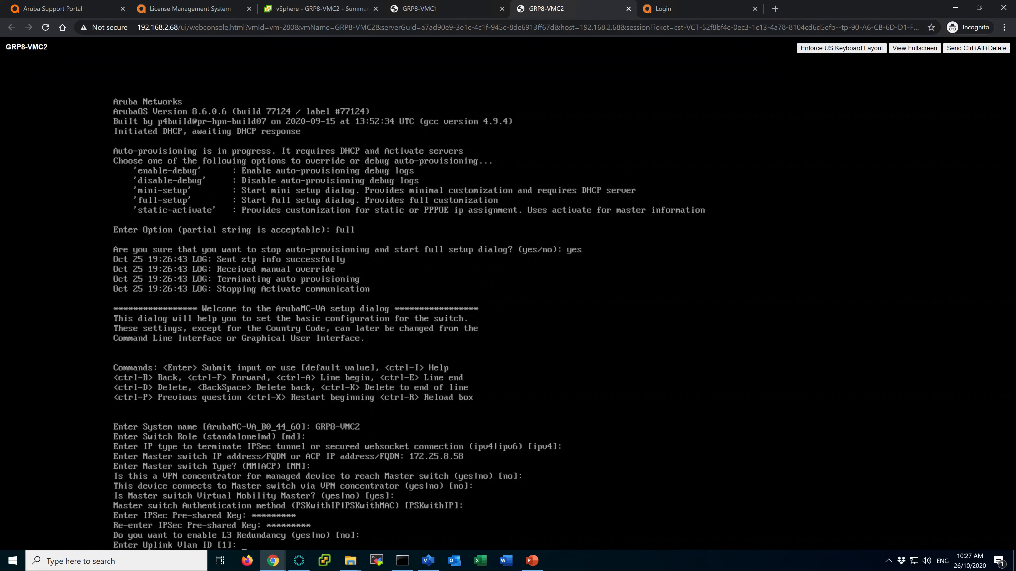
Step: Set uplink VLAN ID 2908, accept uplink port GE 0/0/0, and set its port mode to trunk
{"action": "type", "text": "2908"}
{"action": "key", "text": "Return"}
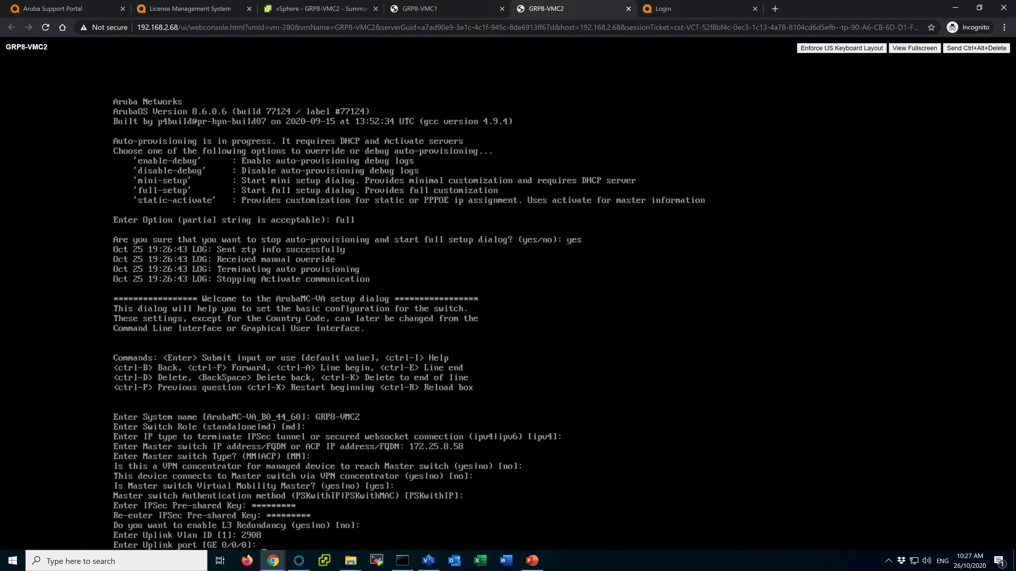
{"action": "key", "text": "Return"}
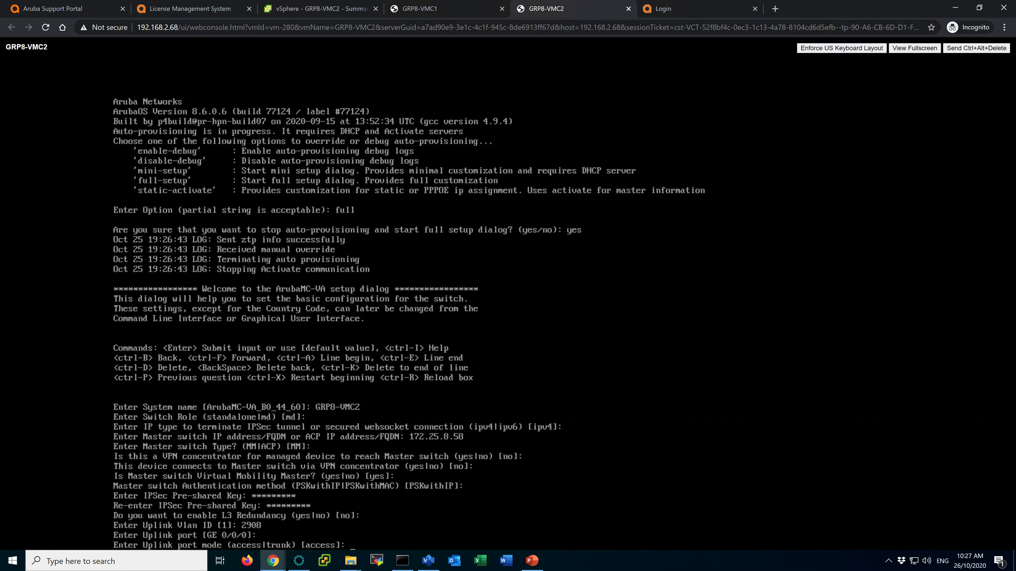
{"action": "type", "text": "trunk"}
{"action": "key", "text": "Return"}
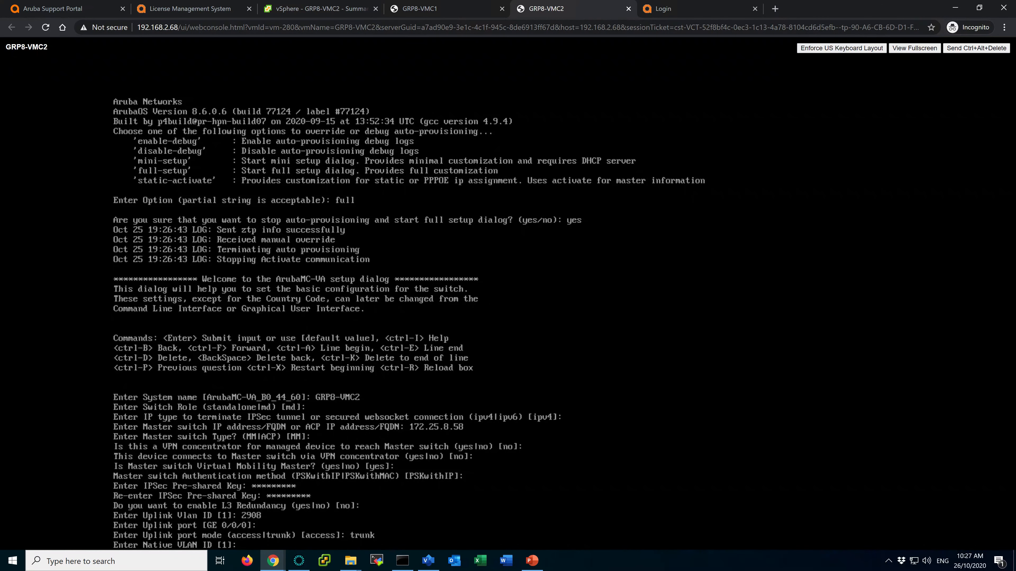
Step: Accept native VLAN 1 and static IP assignment for the uplink VLAN, and enter 172.25.8.52 as its static IP address
{"action": "key", "text": "Return"}
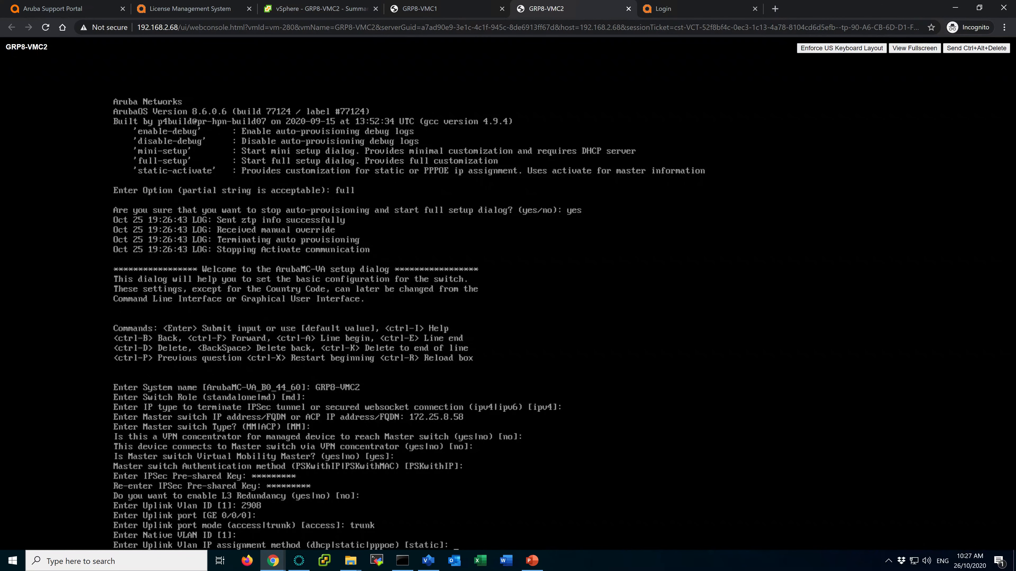
{"action": "key", "text": "Return"}
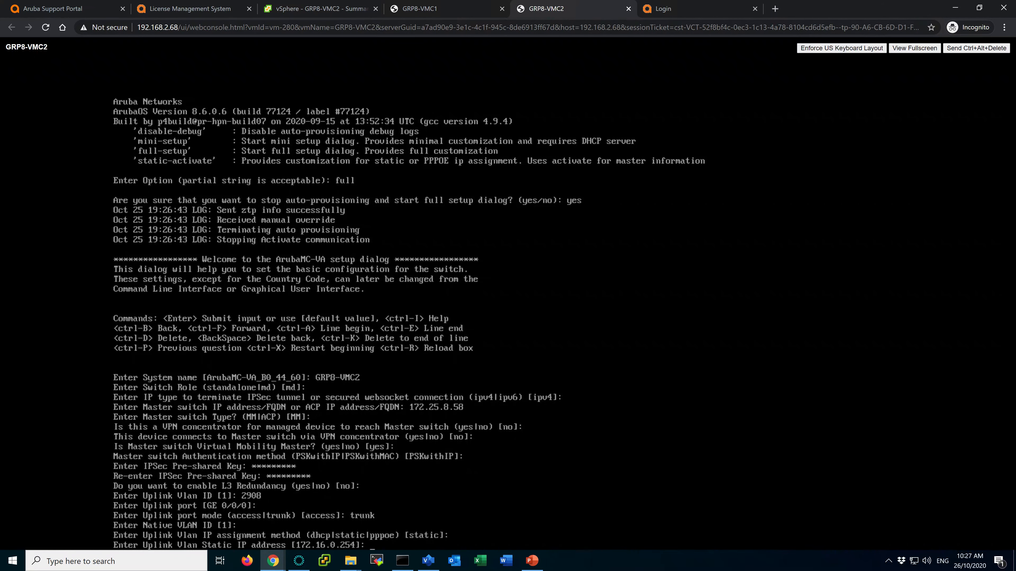
{"action": "type", "text": "172.25.8.52"}
Step: Check VMC2's address in the PowerPoint IP planning table, return to the GRP8-VMC2 console, and submit the static IP with netmask 255.255.255.0
{"action": "left_click", "coordinate": [538, 560]}
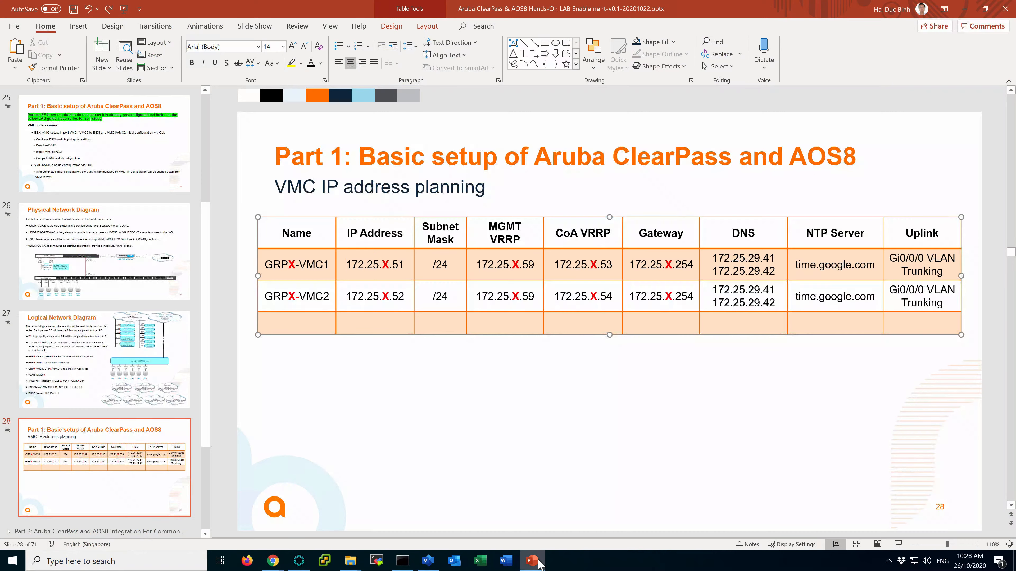
{"action": "left_click", "coordinate": [395, 296]}
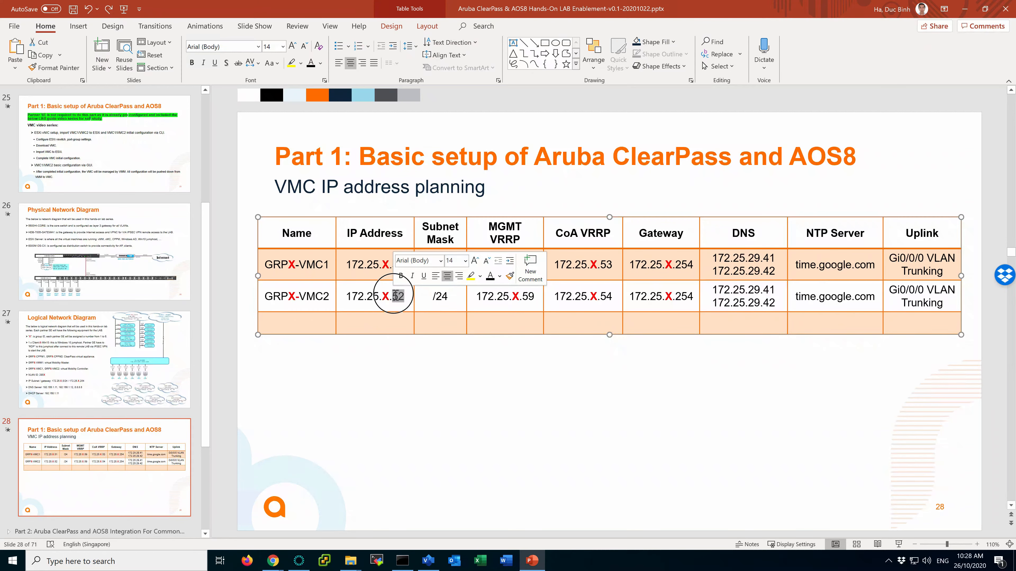
{"action": "triple_click", "coordinate": [395, 296]}
{"action": "key", "text": "alt+Tab"}
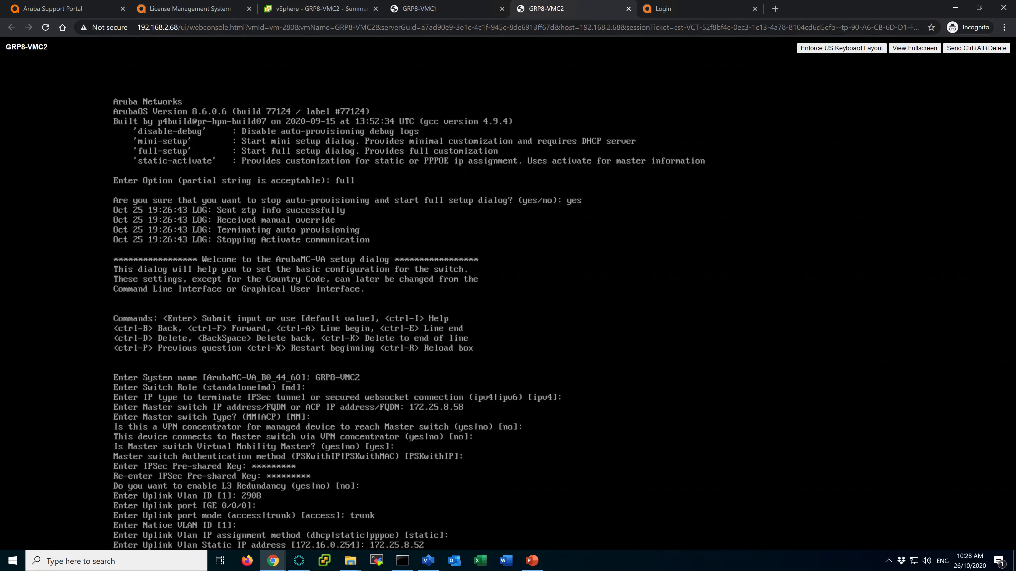
{"action": "key", "text": "Return"}
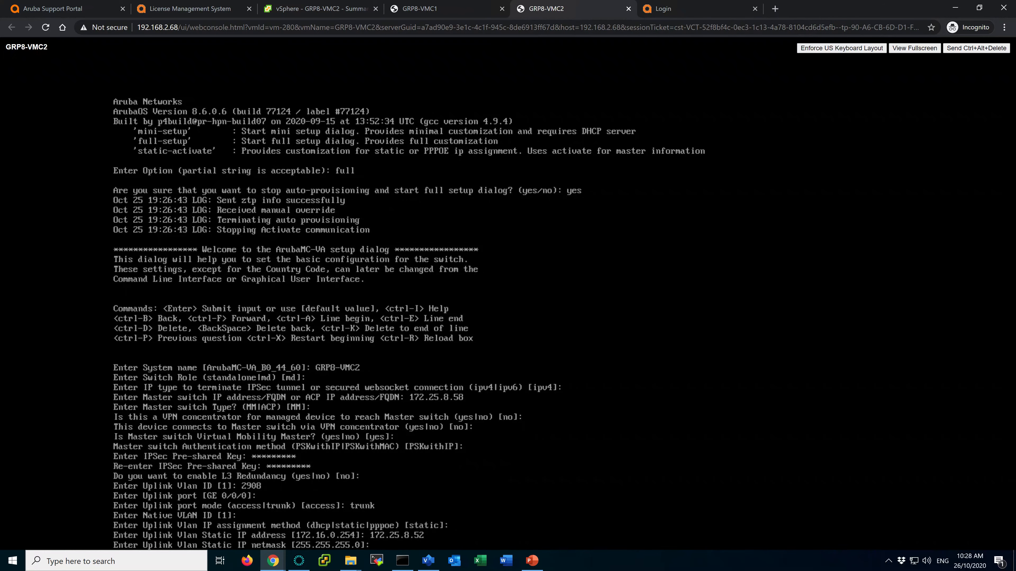
{"action": "key", "text": "Return"}
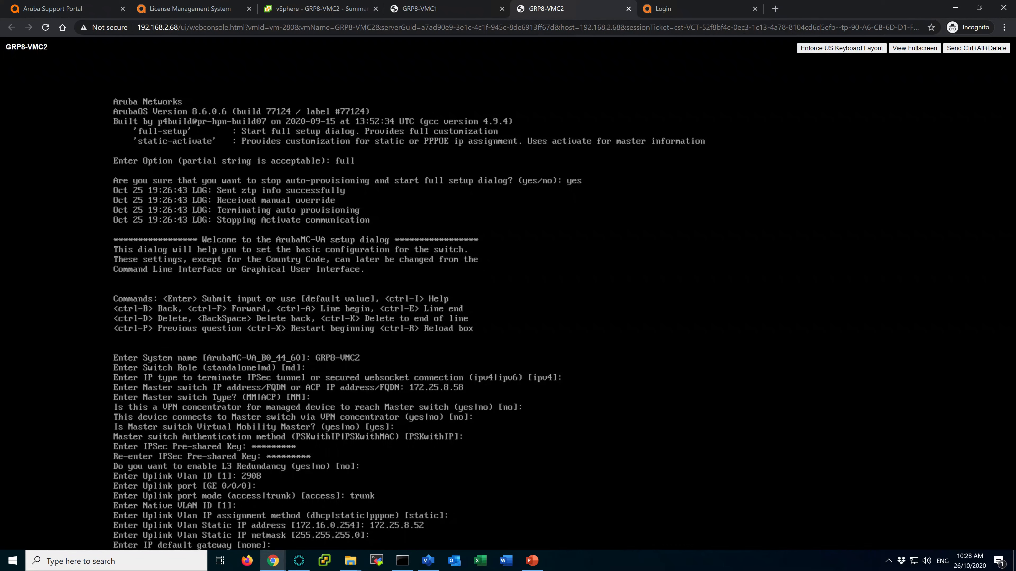
Step: Set the IP default gateway to 172.25.8.254 and the DNS IP address to 172.25.29.41
{"action": "type", "text": "172.16"}
{"action": "key", "text": "BackSpace"}
{"action": "key", "text": "BackSpace"}
{"action": "type", "text": "26"}
{"action": "type", "text": ".8.254"}
{"action": "key", "text": "Return"}
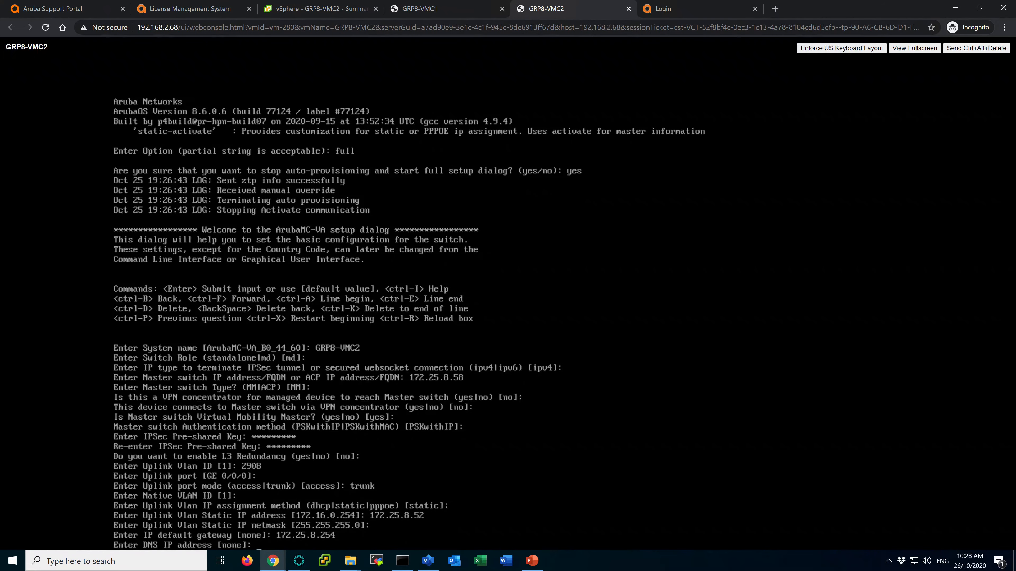
{"action": "type", "text": "172.25.29.41"}
{"action": "key", "text": "Return"}
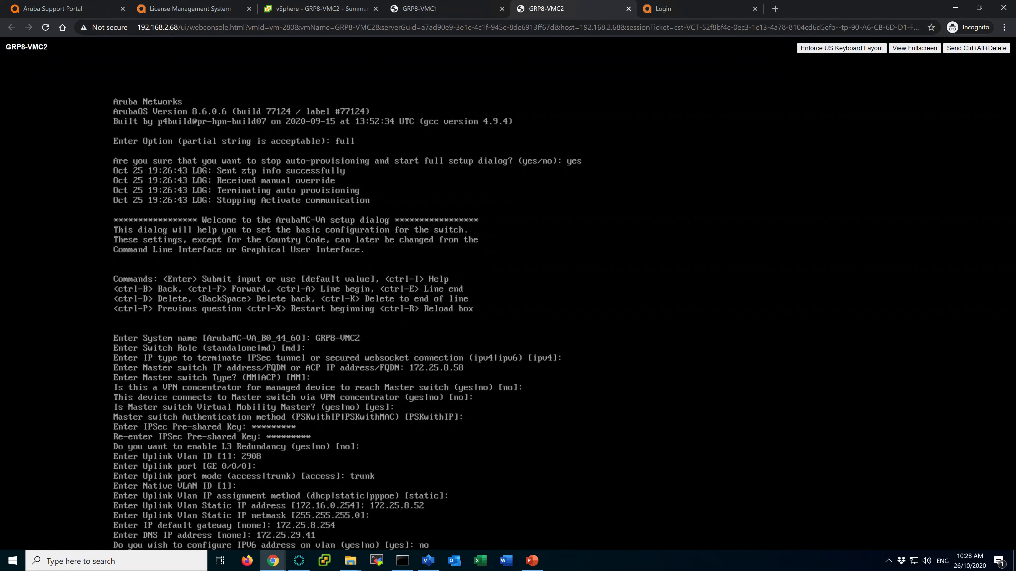
Step: Answer no to configuring an IPv6 address on the VLAN and no to a dynamic port-channel
{"action": "key", "text": "Return"}
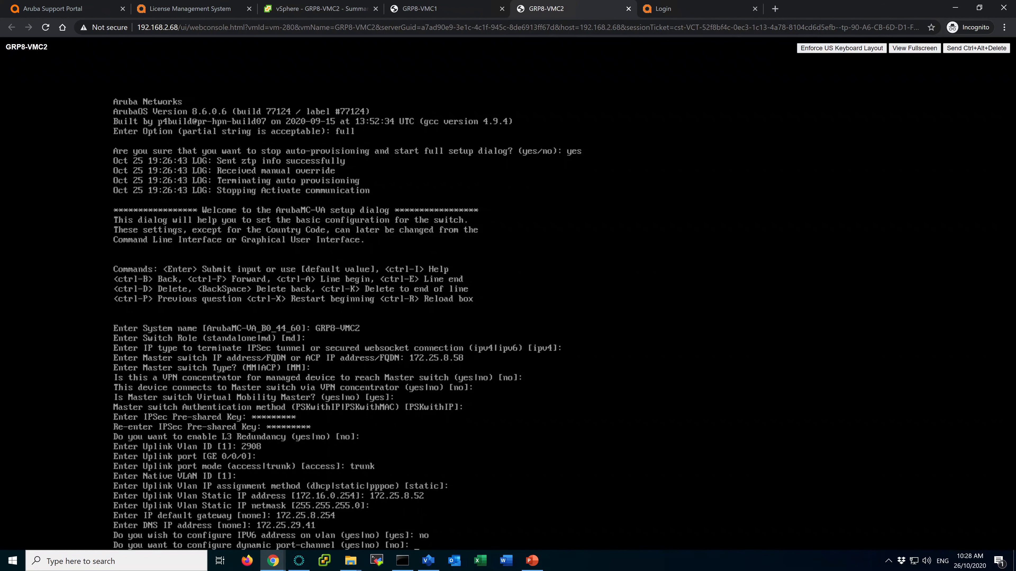
{"action": "type", "text": "no"}
{"action": "key", "text": "Return"}
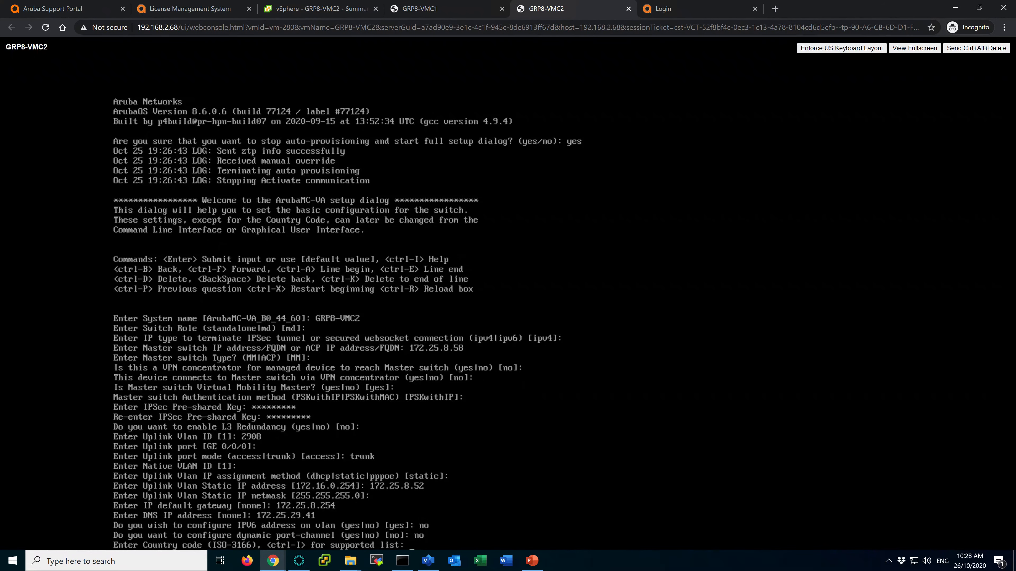
Step: Set the country code to sg, confirm Singapore, and set the controller's time zone to Asia/Singapore
{"action": "type", "text": "sg"}
{"action": "key", "text": "Return"}
{"action": "type", "text": "yes|no)?: ye"}
{"action": "key", "text": "Return"}
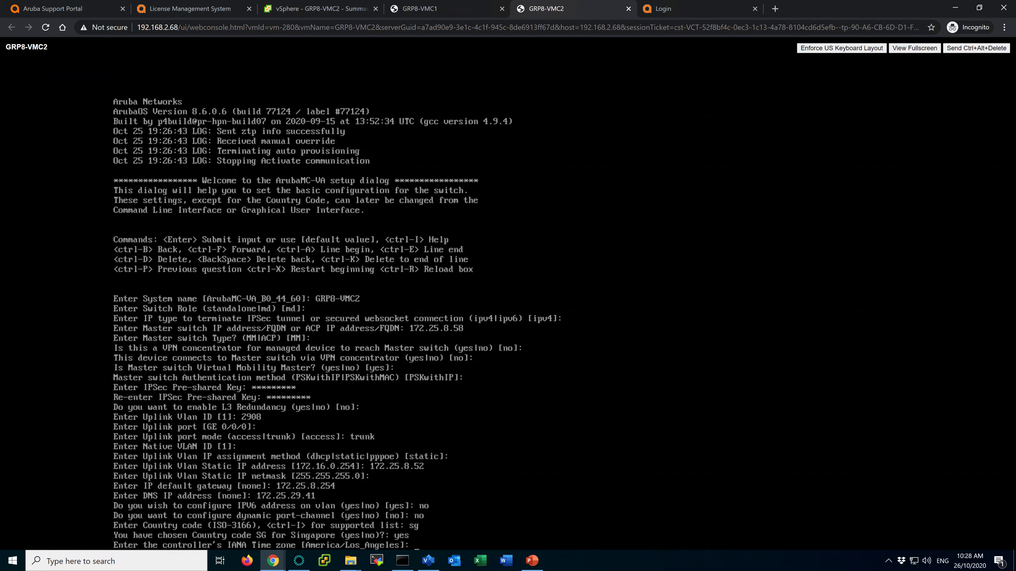
{"action": "type", "text": "Asia/Singapore"}
{"action": "key", "text": "Return"}
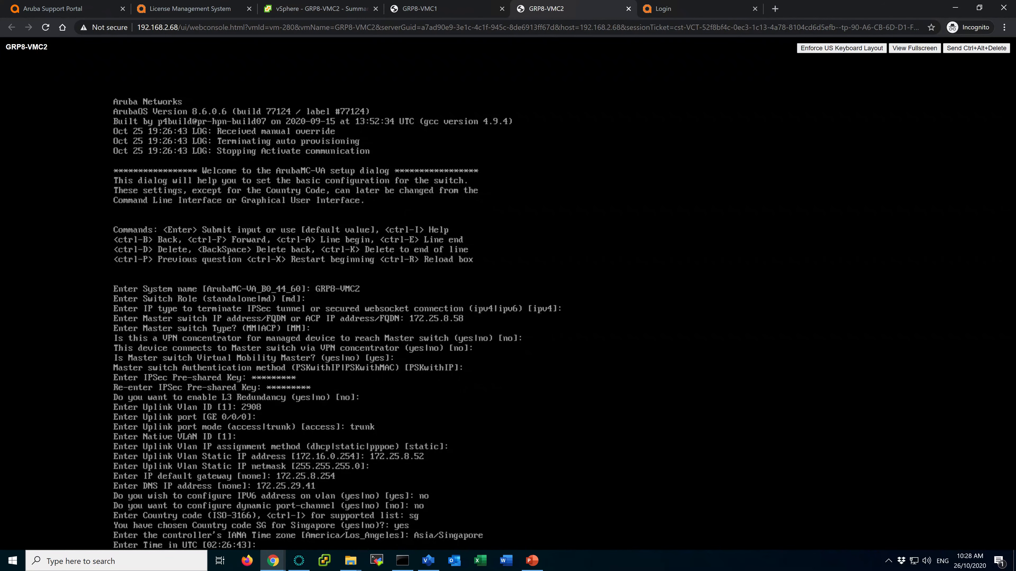
Step: Set the UTC time to 02:29:00 and accept 10/26/2020 as the date
{"action": "type", "text": "02:29:00"}
{"action": "key", "text": "Return"}
{"action": "key", "text": "Return"}
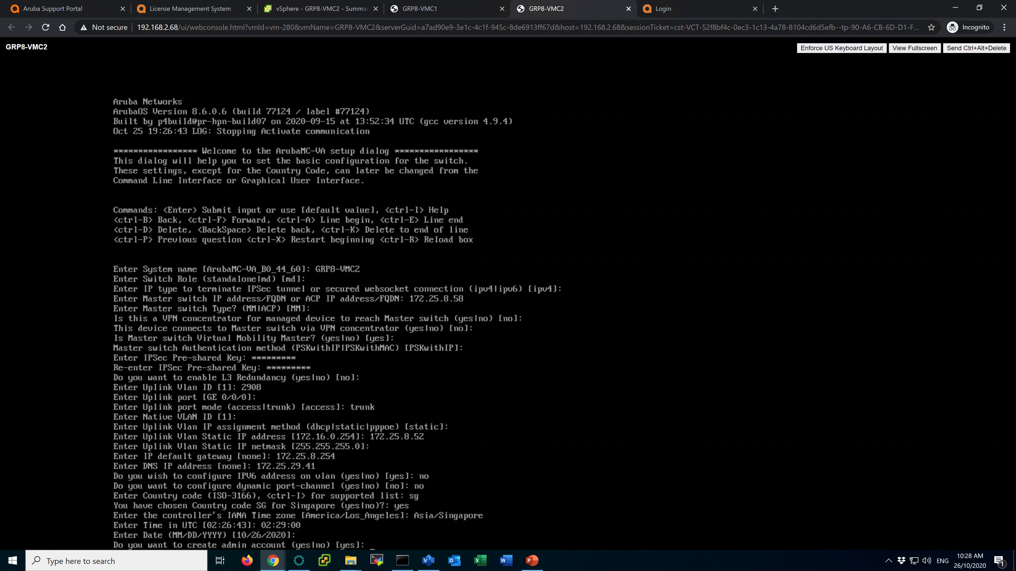
Step: Create the admin account by entering and re-typing the admin login password, and accept the setup changes to restart GRP8-VMC2
{"action": "key", "text": "Return"}
{"action": "type", "text": "********"}
{"action": "key", "text": "Return"}
{"action": "type", "text": "*******"}
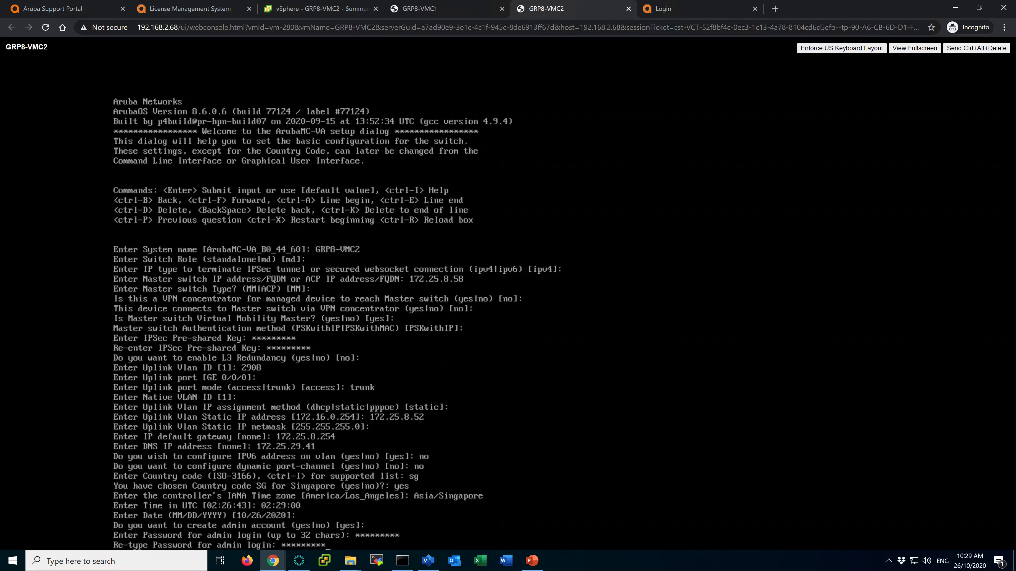
{"action": "key", "text": "Return"}
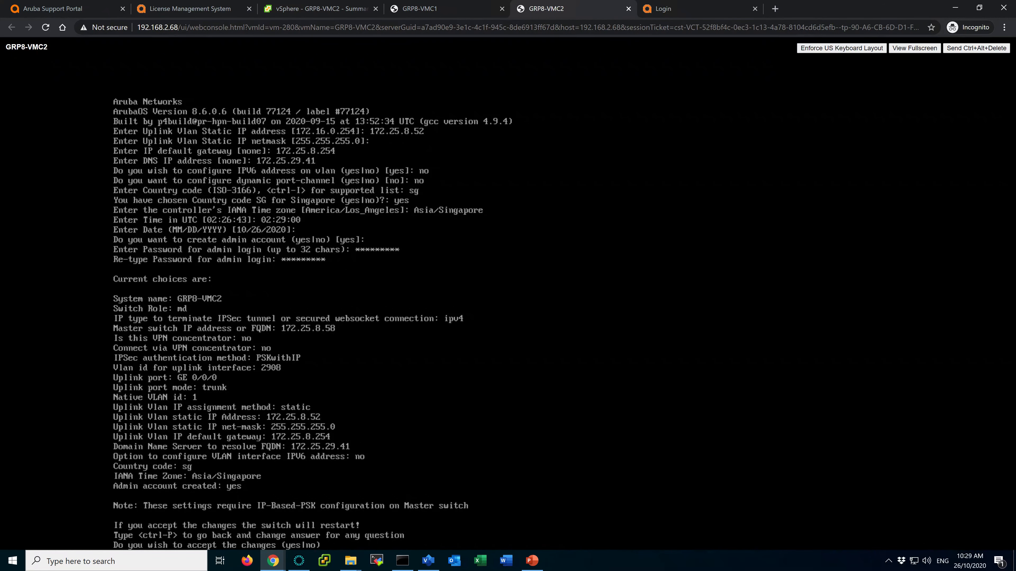
{"action": "type", "text": "ye"}
{"action": "key", "text": "Return"}
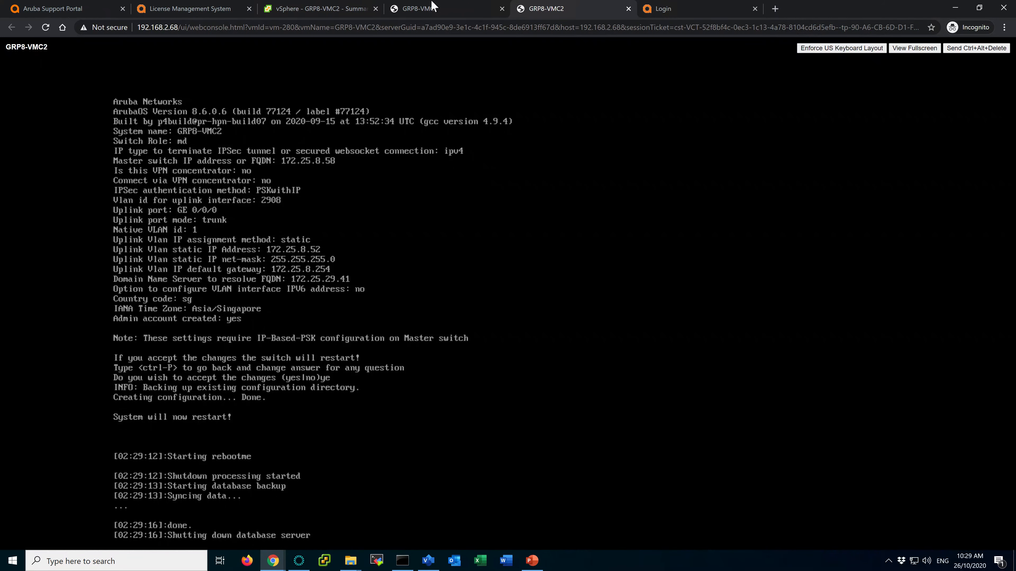
Step: Check the GRP8-VMC1 console for its boot status after the restart
{"action": "left_click", "coordinate": [464, 15]}
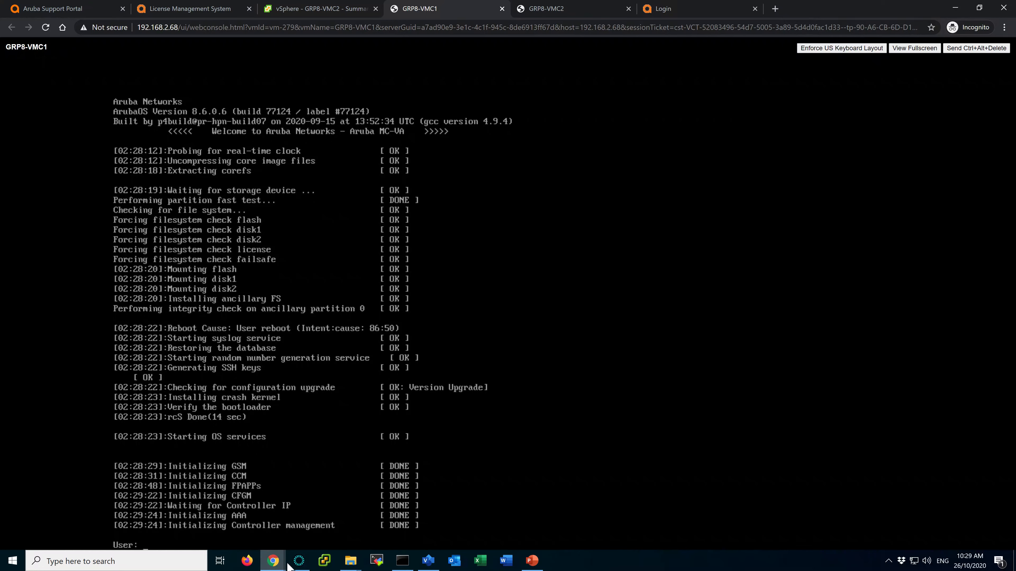
{"action": "mouse_move", "coordinate": [275, 566]}
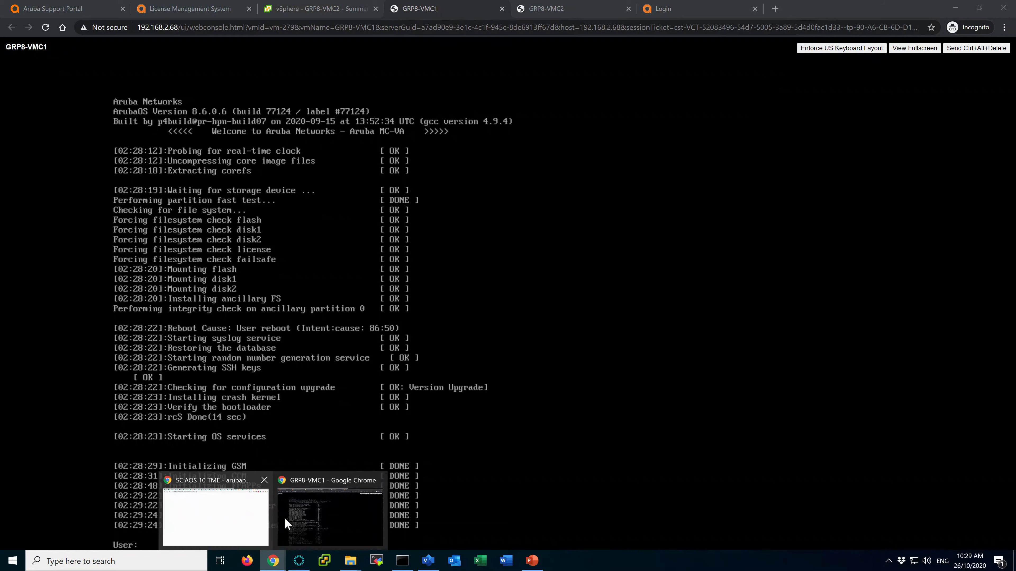
{"action": "left_click", "coordinate": [302, 520]}
Step: Review the VMC1/VMC2 GUI configuration item on slide 25 in PowerPoint, and return to the GRP8-VMC1 console in Chrome
{"action": "left_click", "coordinate": [531, 561]}
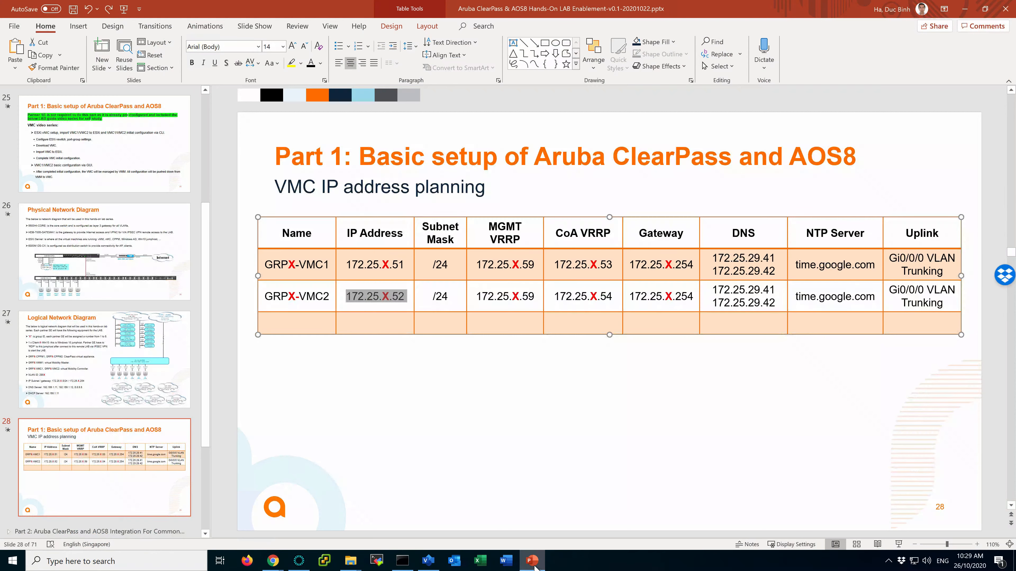
{"action": "left_click", "coordinate": [114, 249]}
{"action": "left_click", "coordinate": [123, 173]}
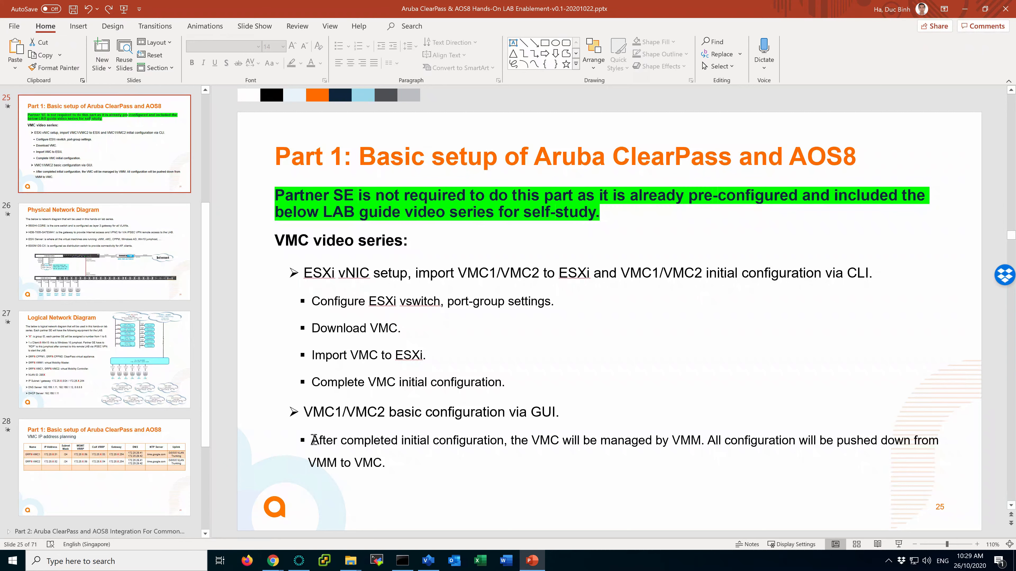
{"action": "left_click_drag", "start_coordinate": [310, 410], "coordinate": [534, 417]}
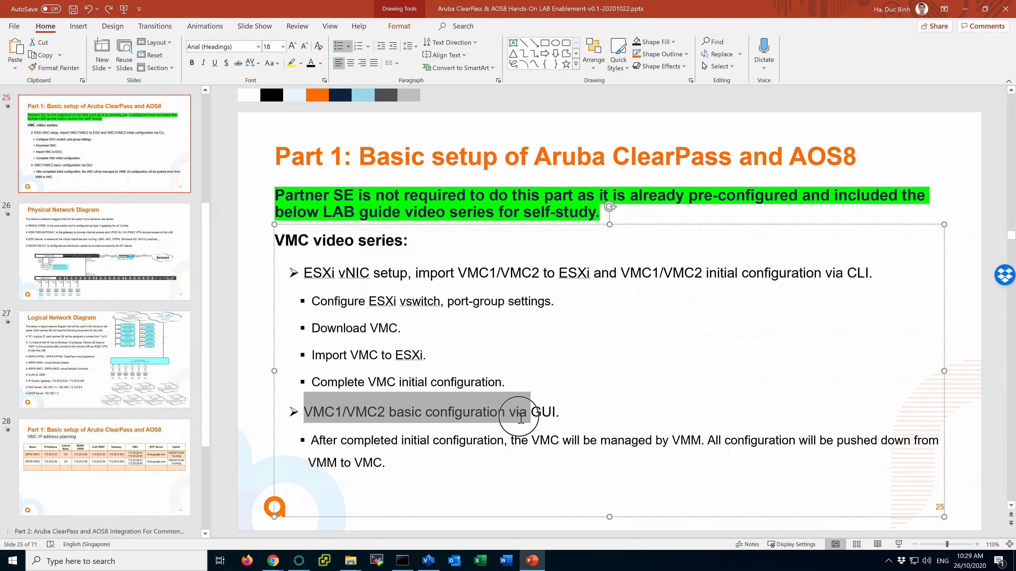
{"action": "left_click", "coordinate": [516, 430]}
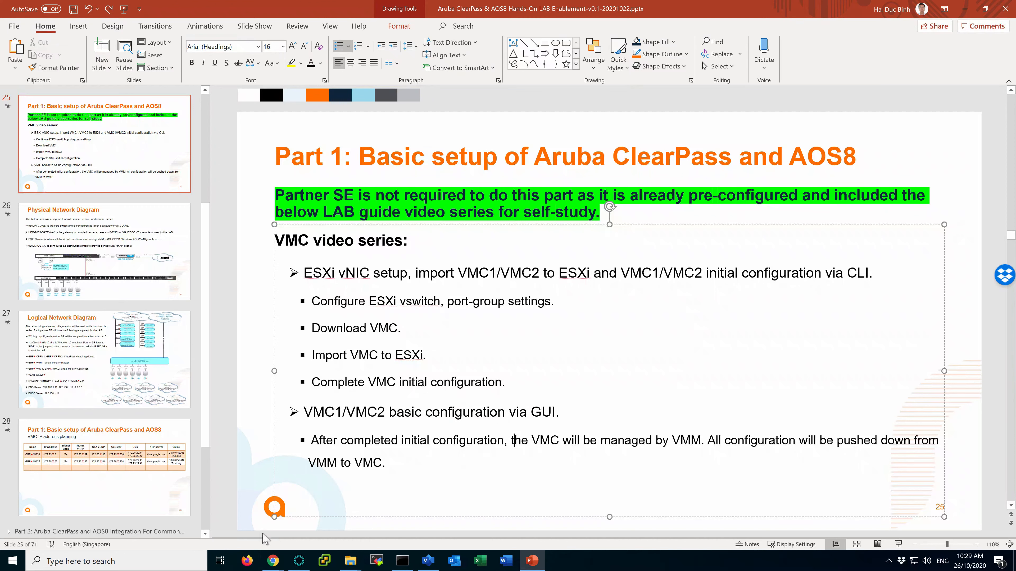
{"action": "mouse_move", "coordinate": [269, 559]}
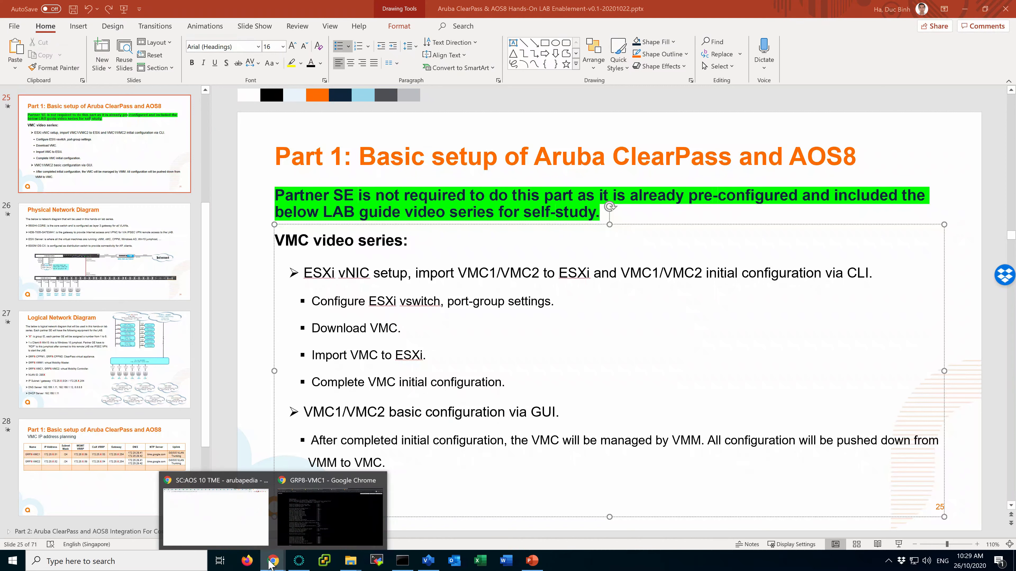
{"action": "left_click", "coordinate": [325, 524]}
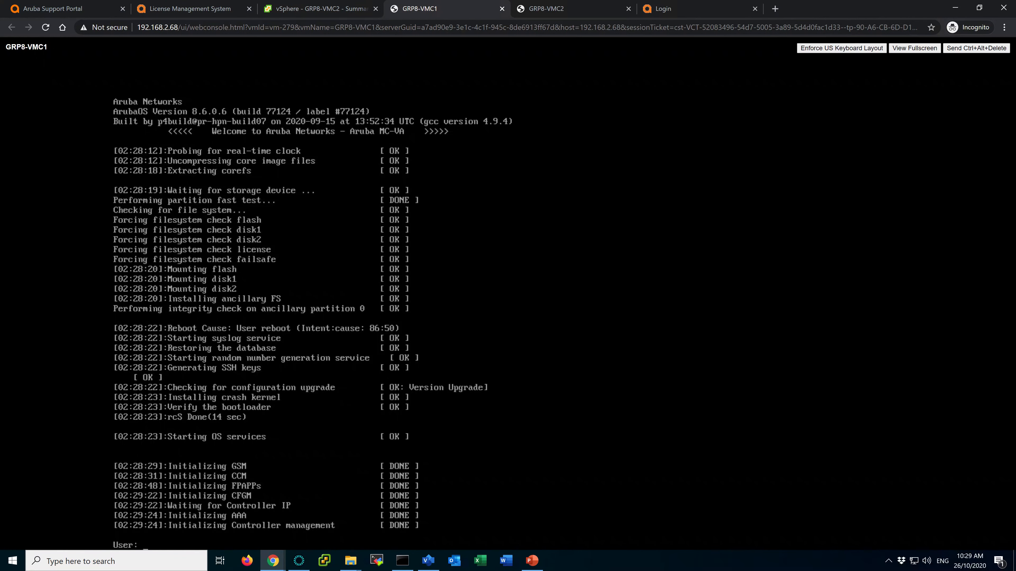